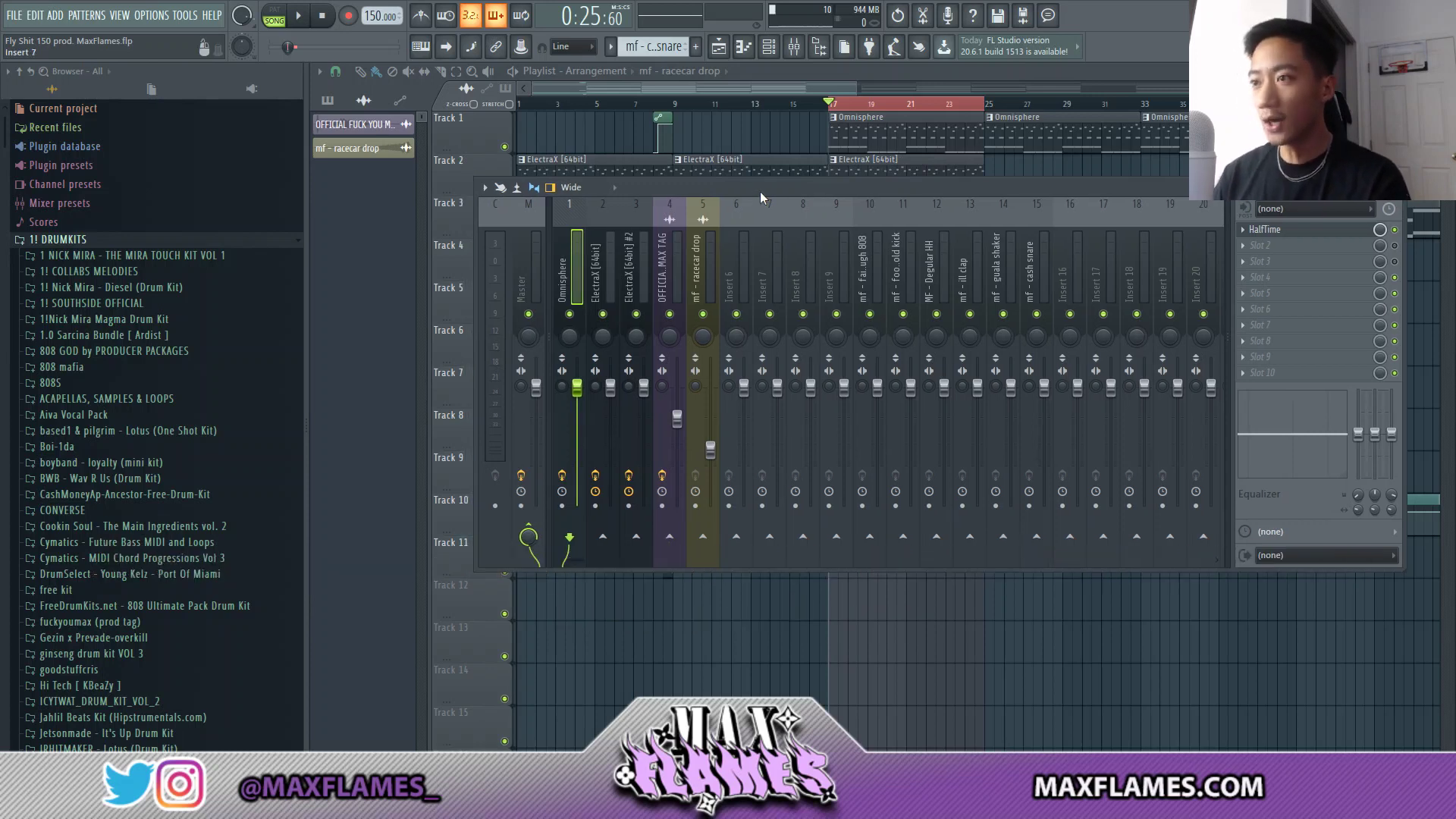
Step: Solo the Omnisphere mixer track and load Fruity Parametric EQ 2 into its second effect slot during playback
right_click(570, 313)
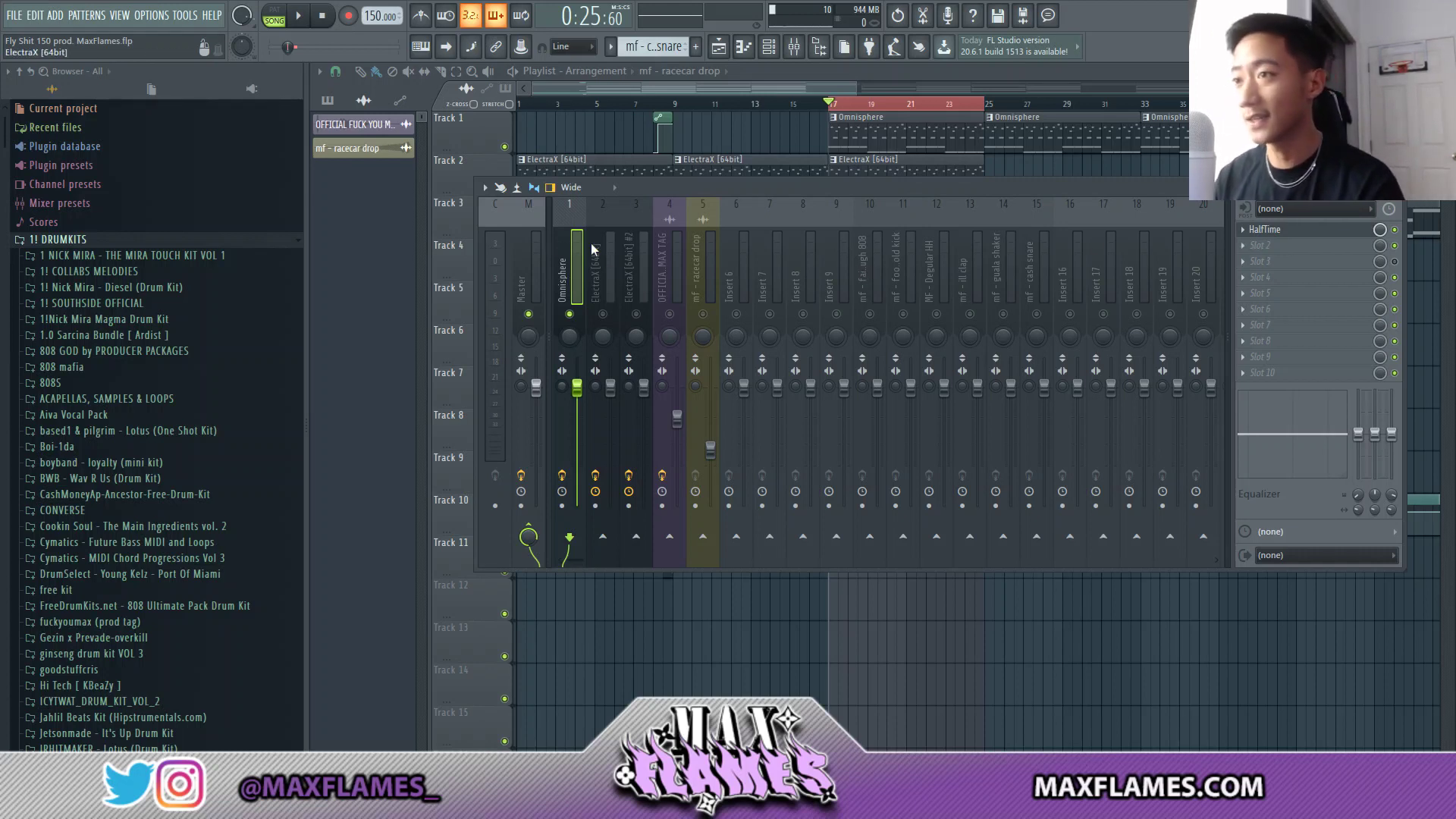
key(space)
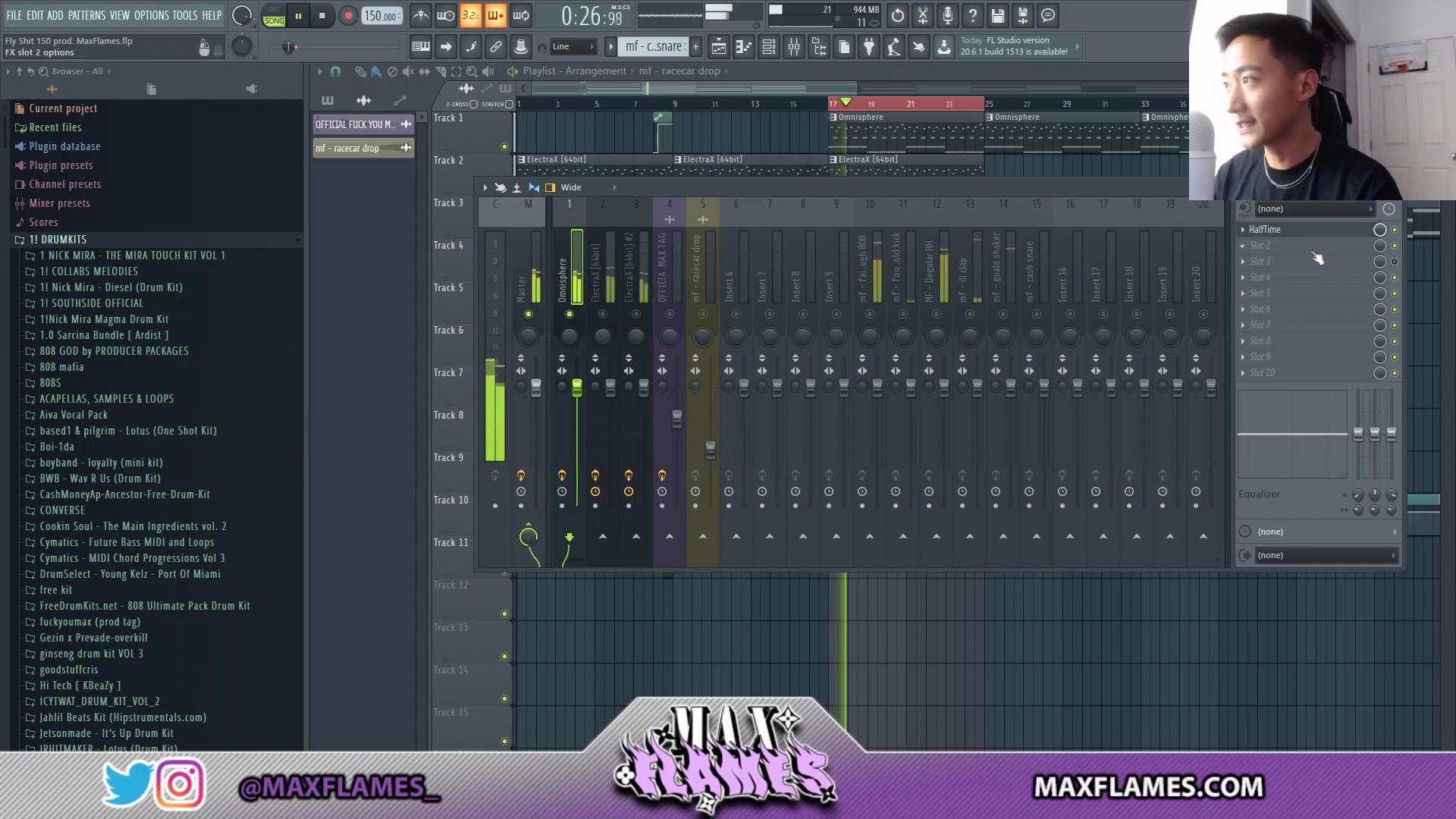
click(1249, 251)
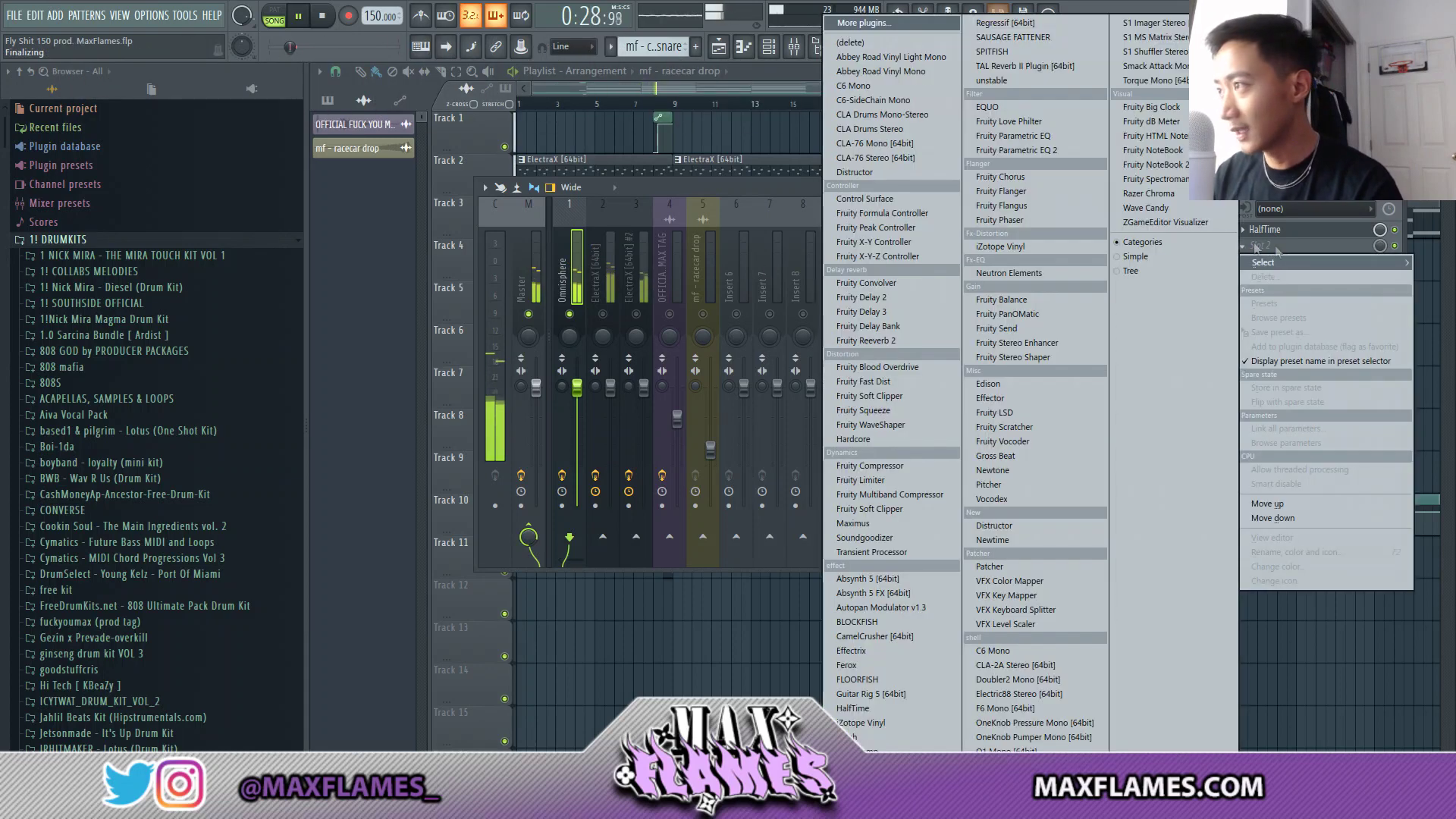
click(1050, 149)
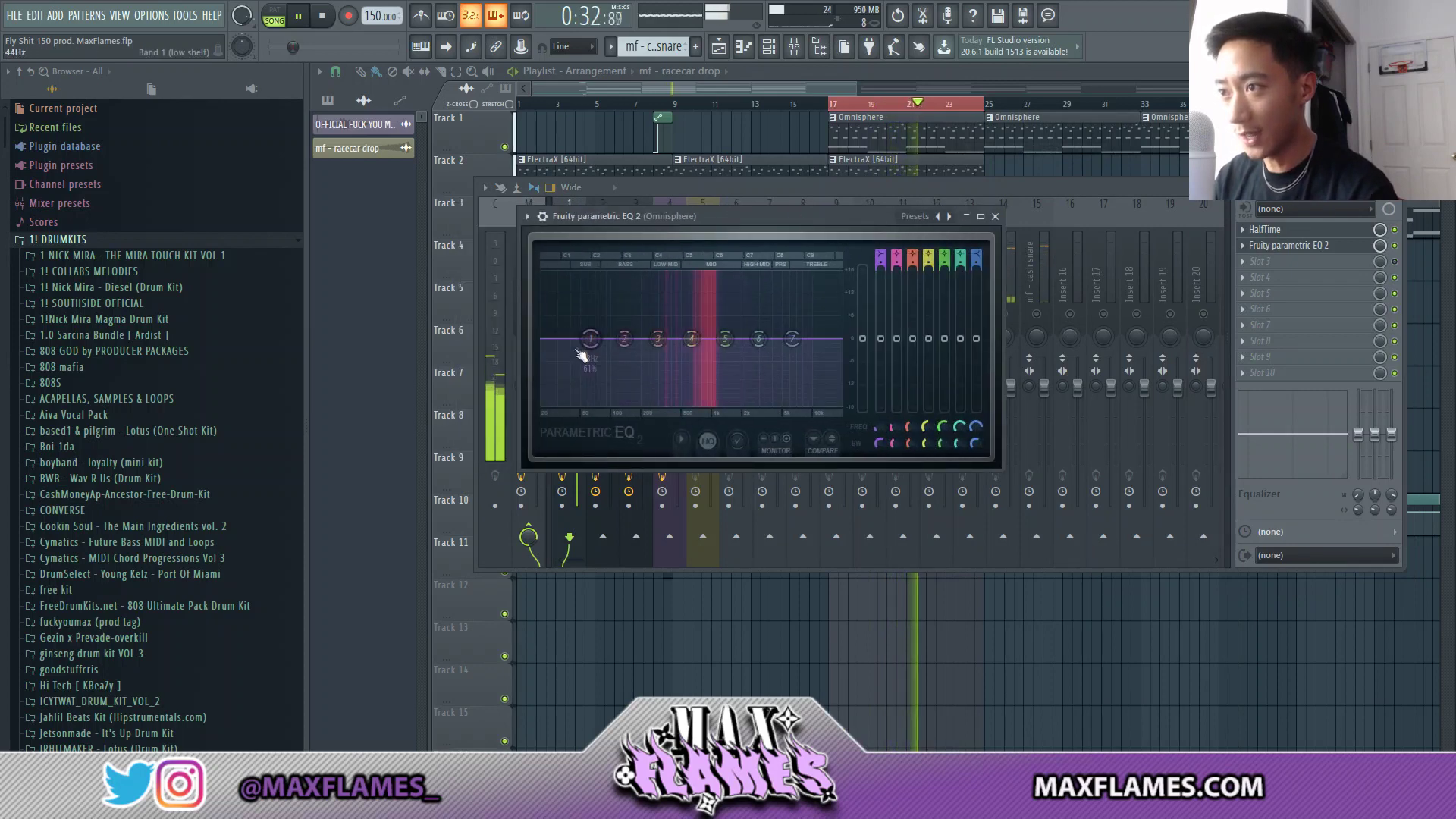
Step: Apply the "20Hz + 18kHz cut" preset to the Omnisphere EQ and raise its low cut to about 200 Hz
drag(584, 347, 608, 377)
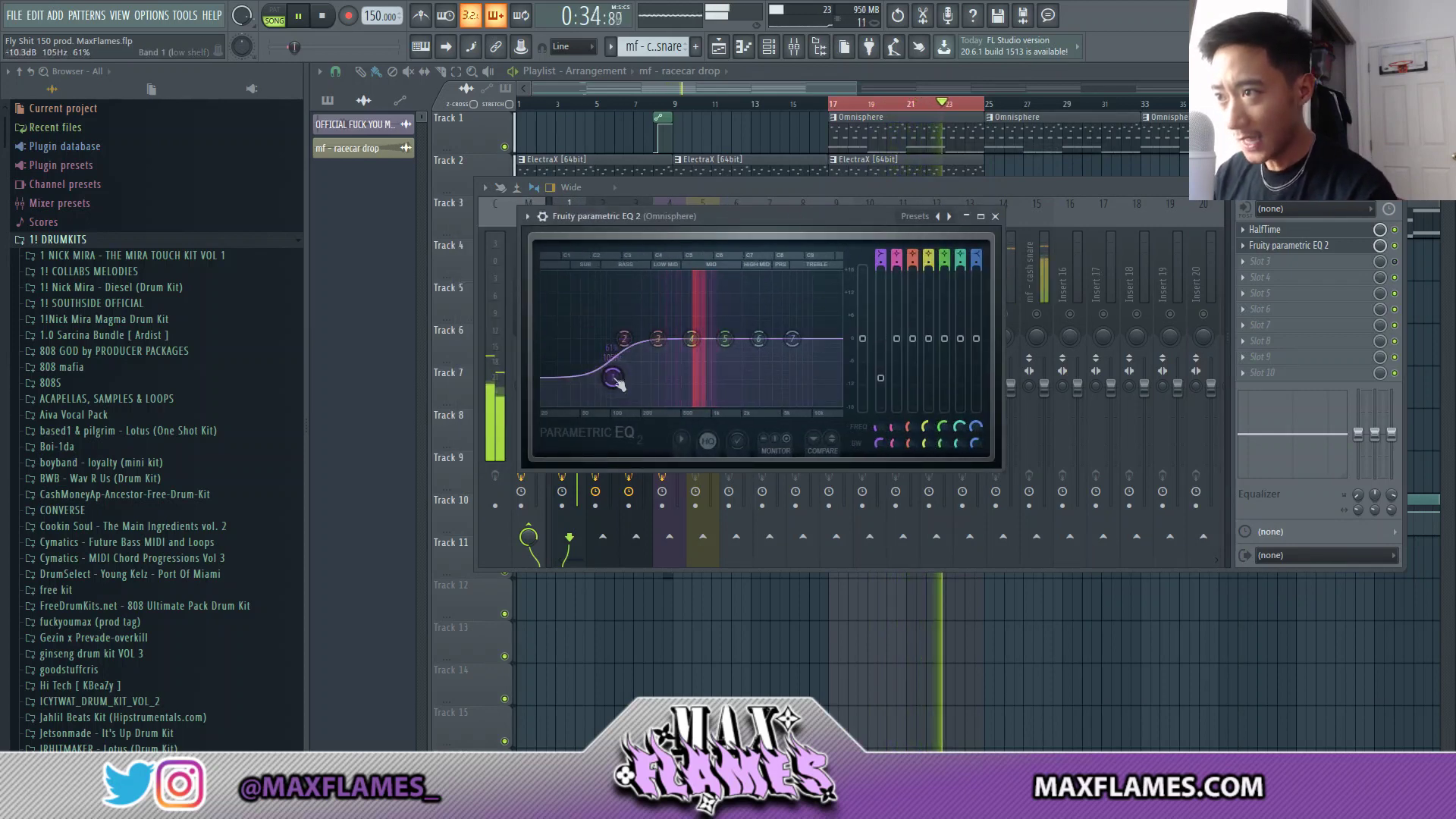
click(939, 217)
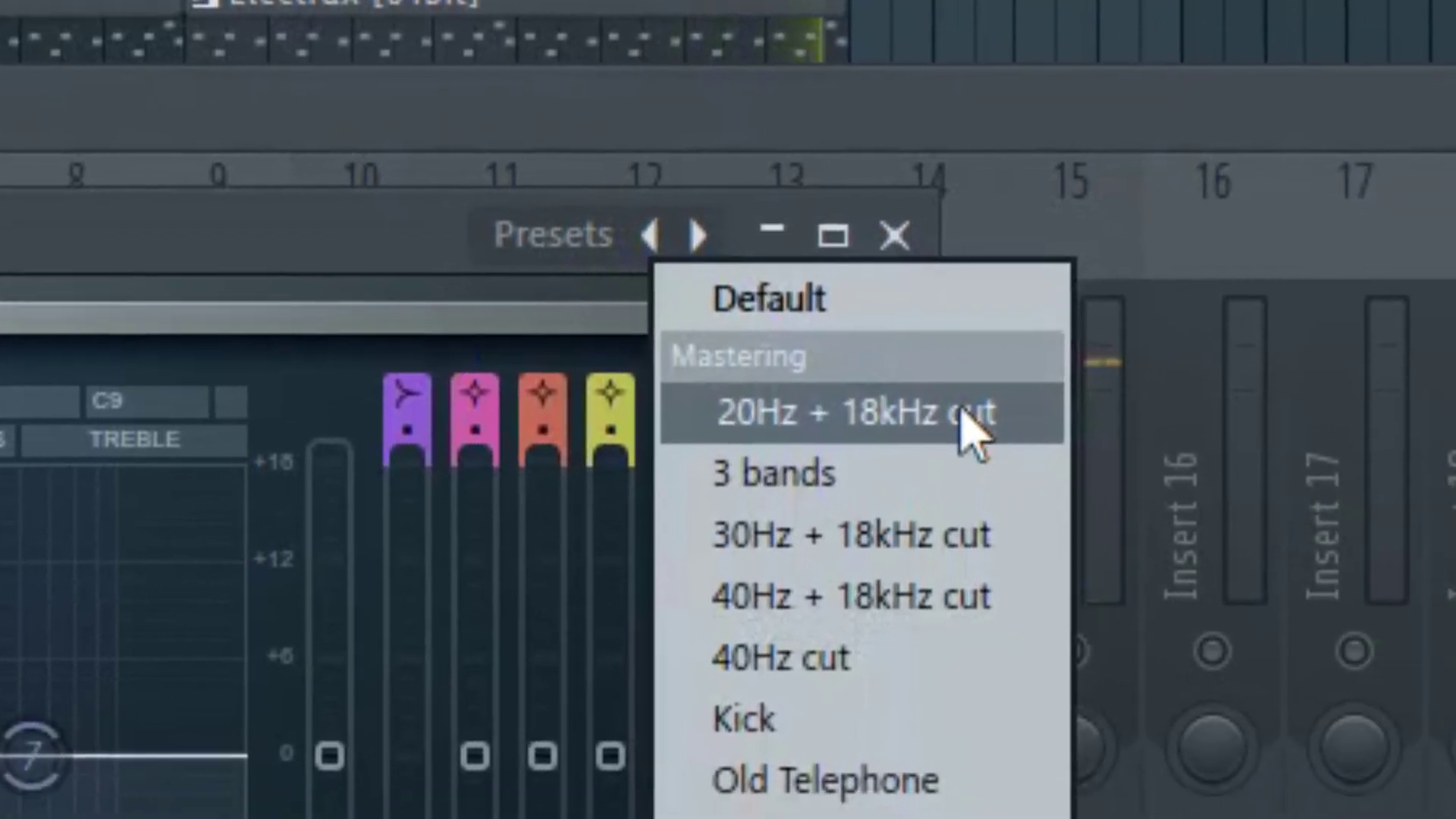
click(1137, 501)
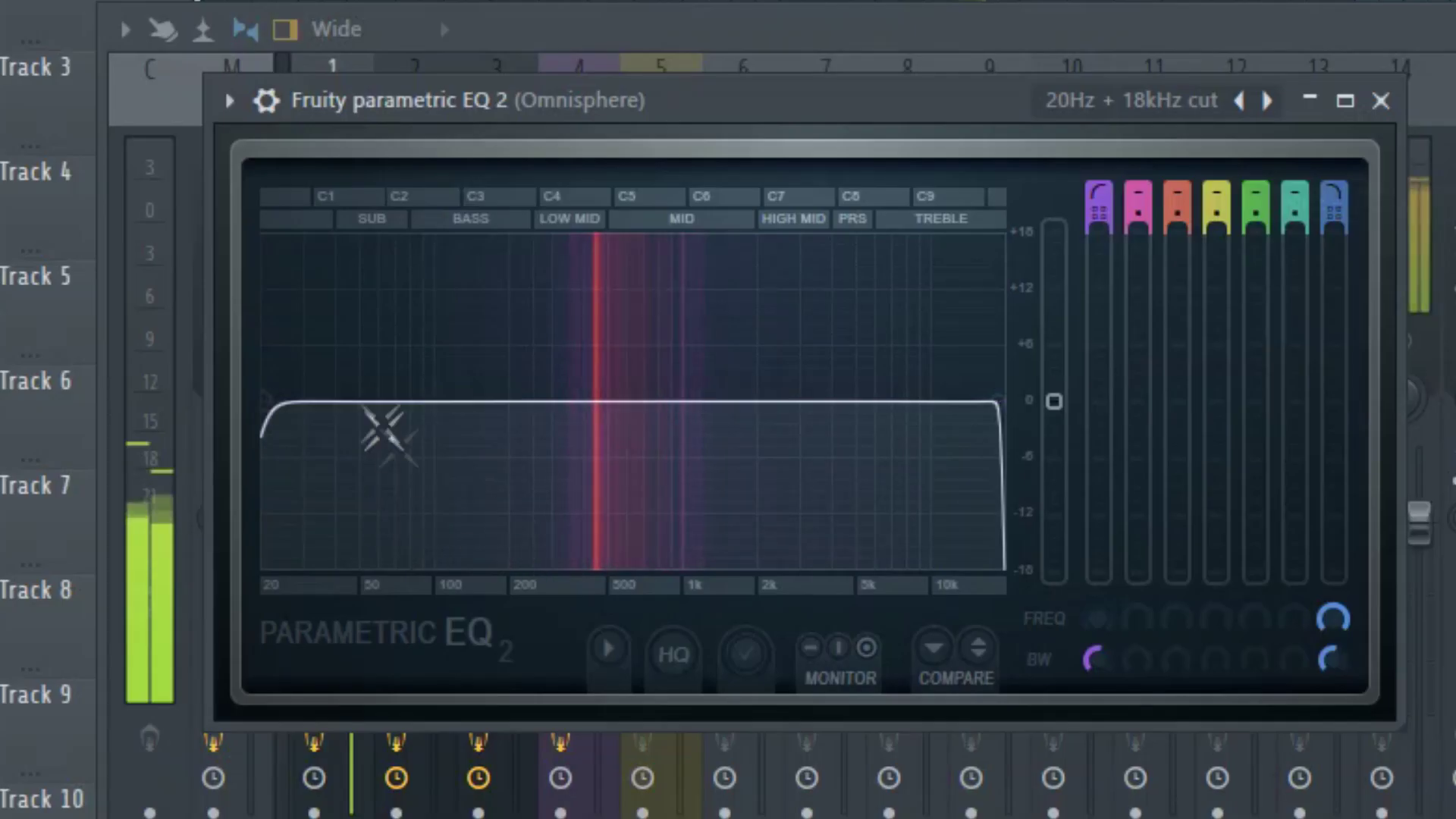
drag(273, 412, 542, 420)
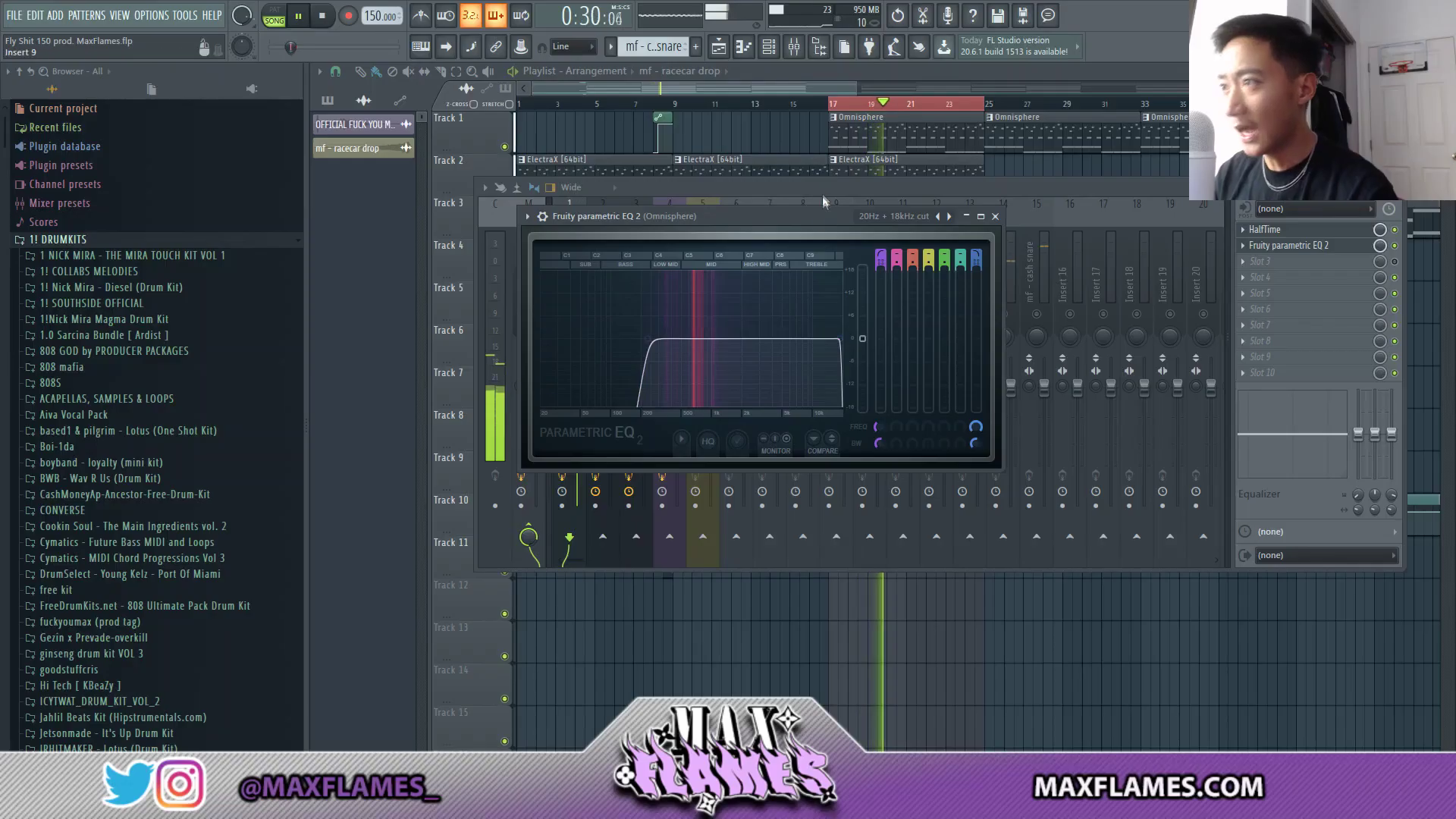
key(space)
click(793, 186)
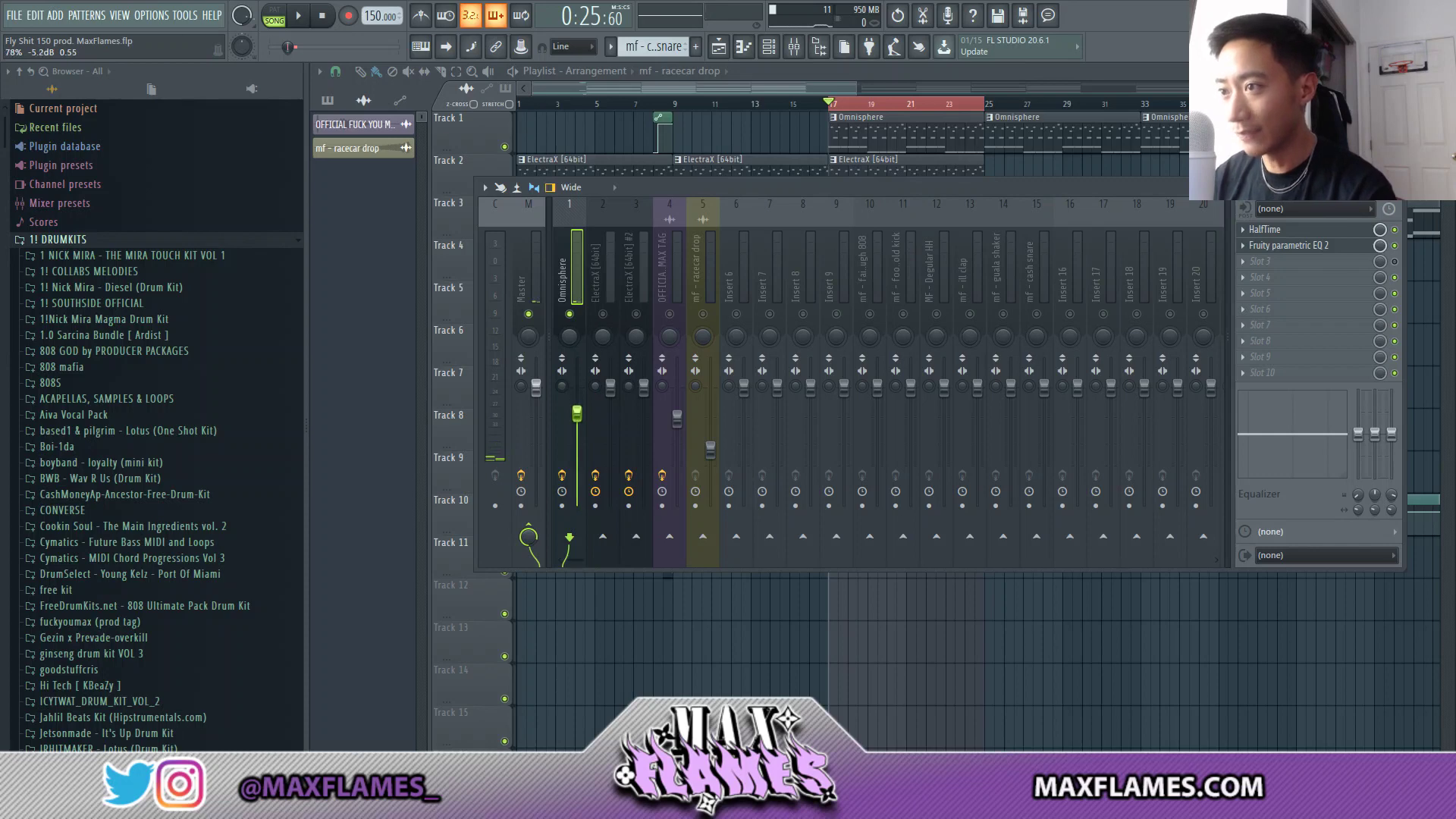
Step: Lower the Omnisphere track's volume by ear while auditioning the looped section
key(space)
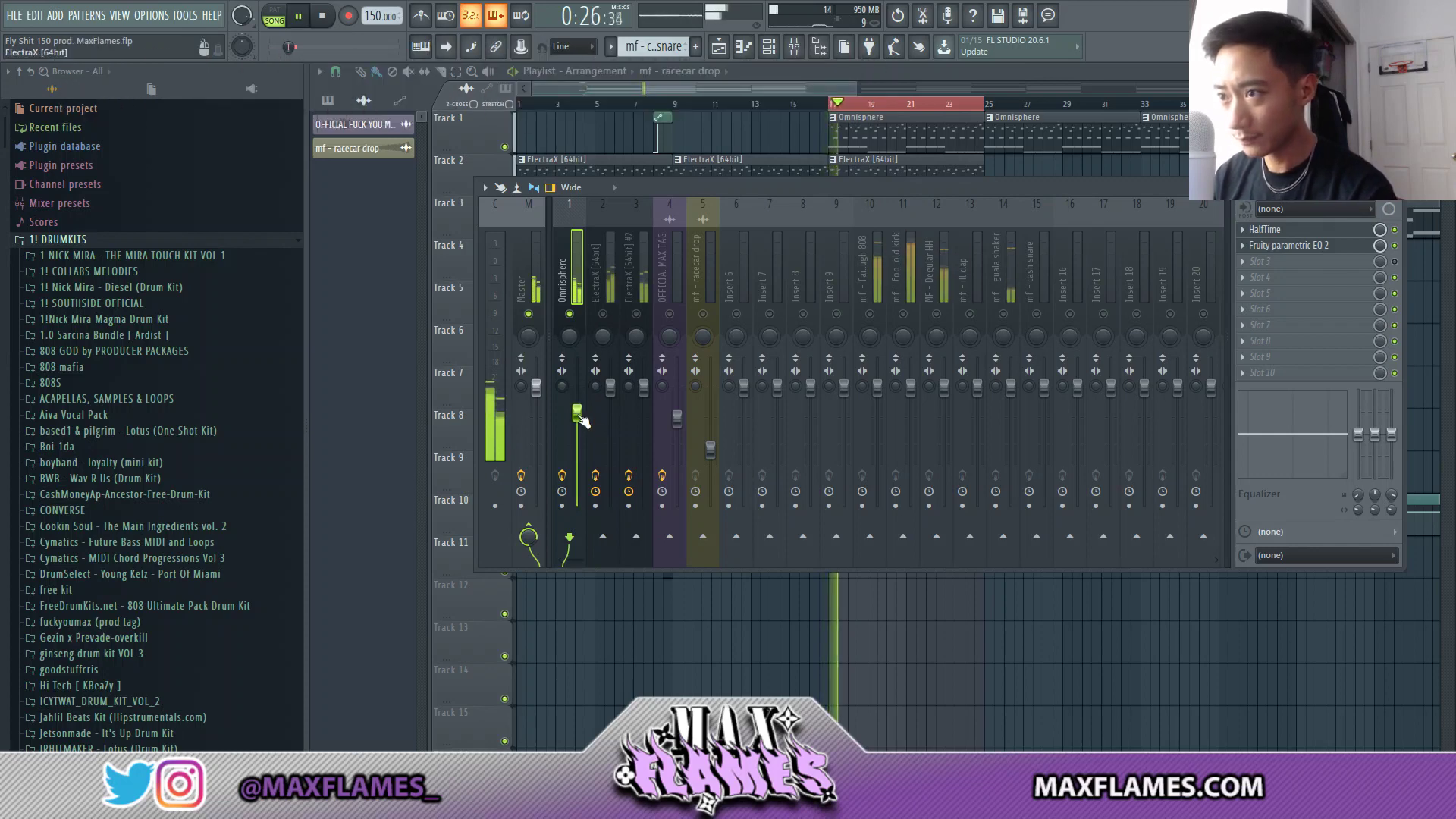
key(space)
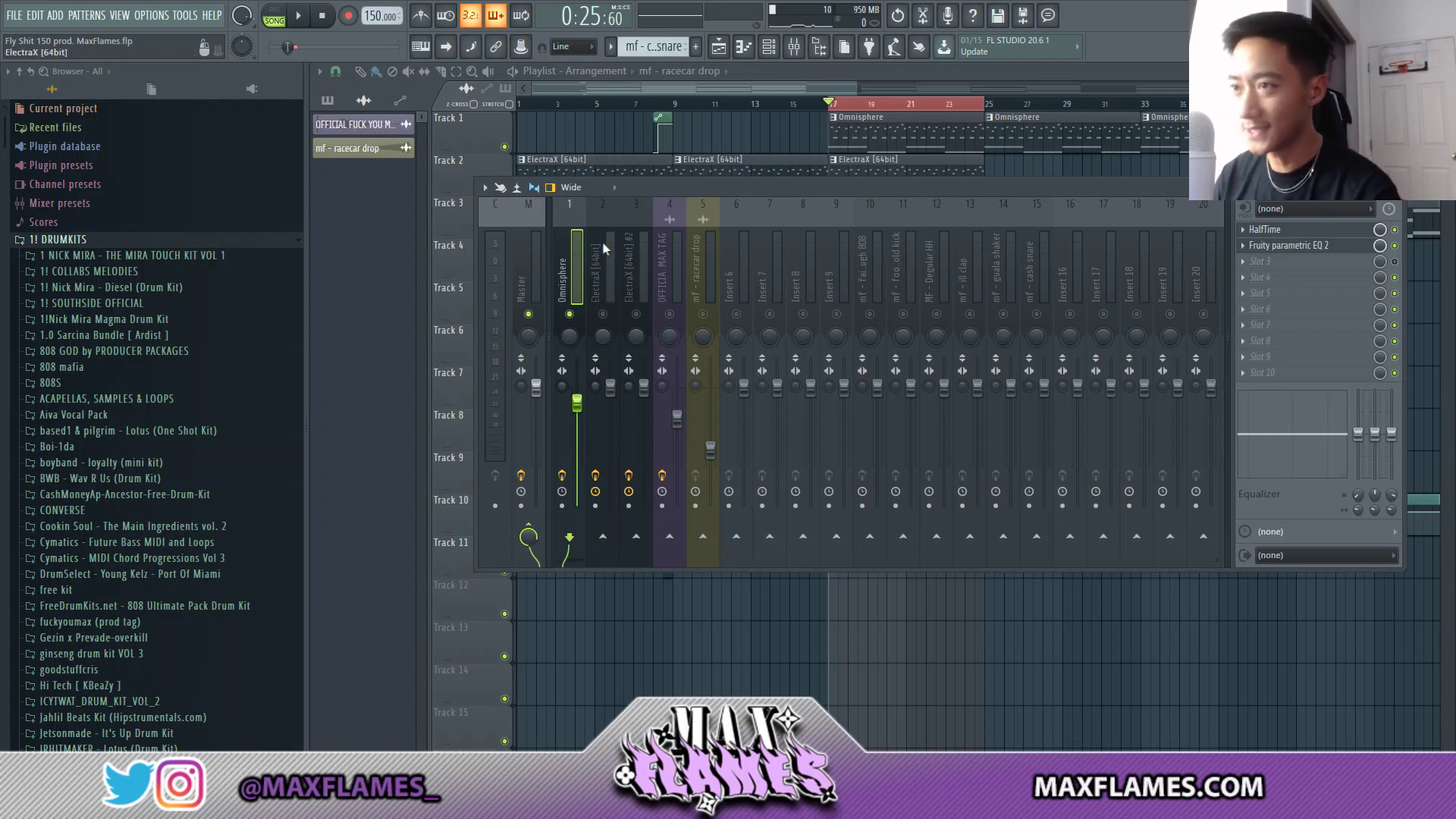
key(space)
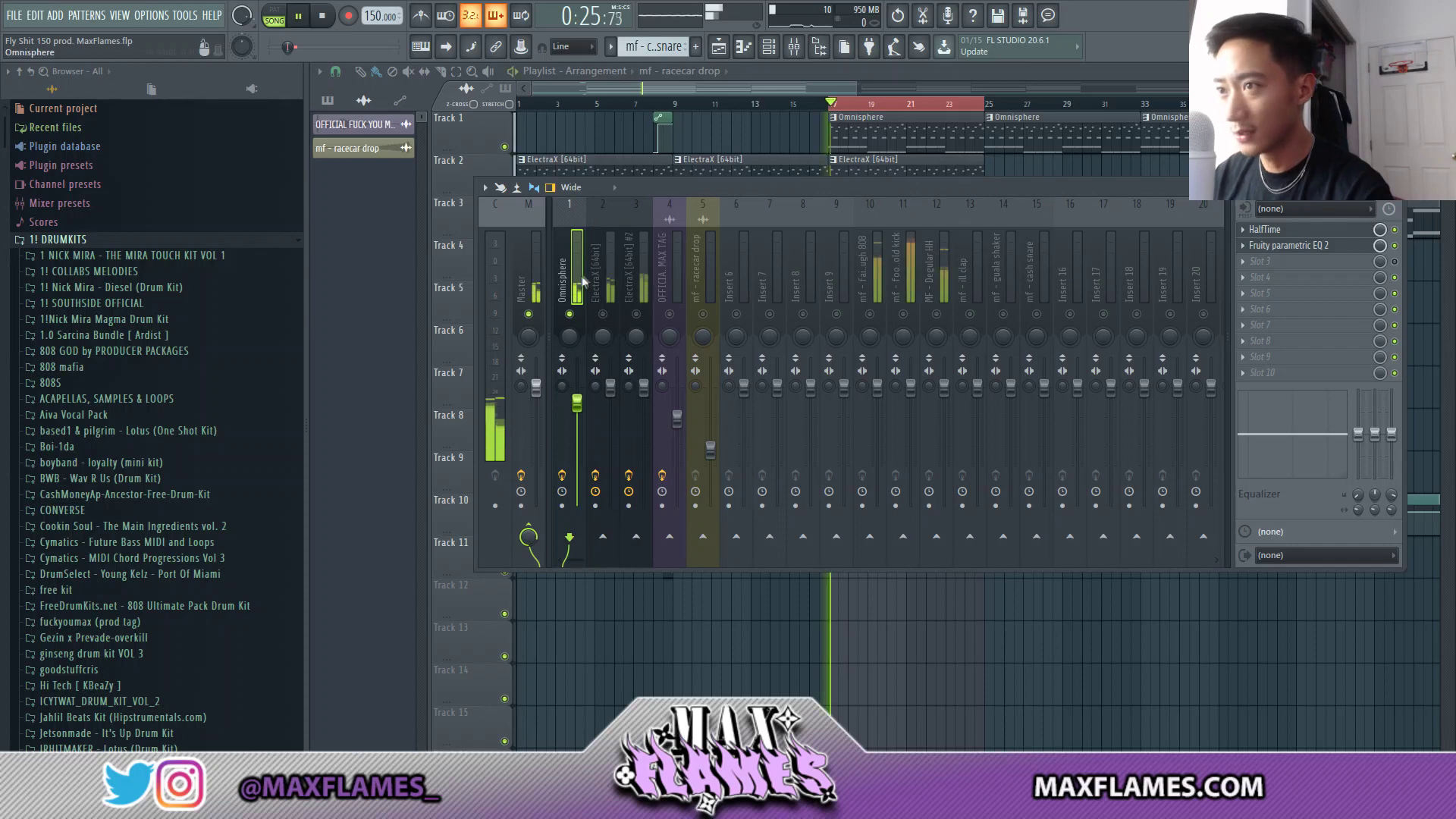
key(space)
Step: Add S1 Imager Stereo to the Omnisphere track's third effect slot and set its width to 2.54
click(1263, 261)
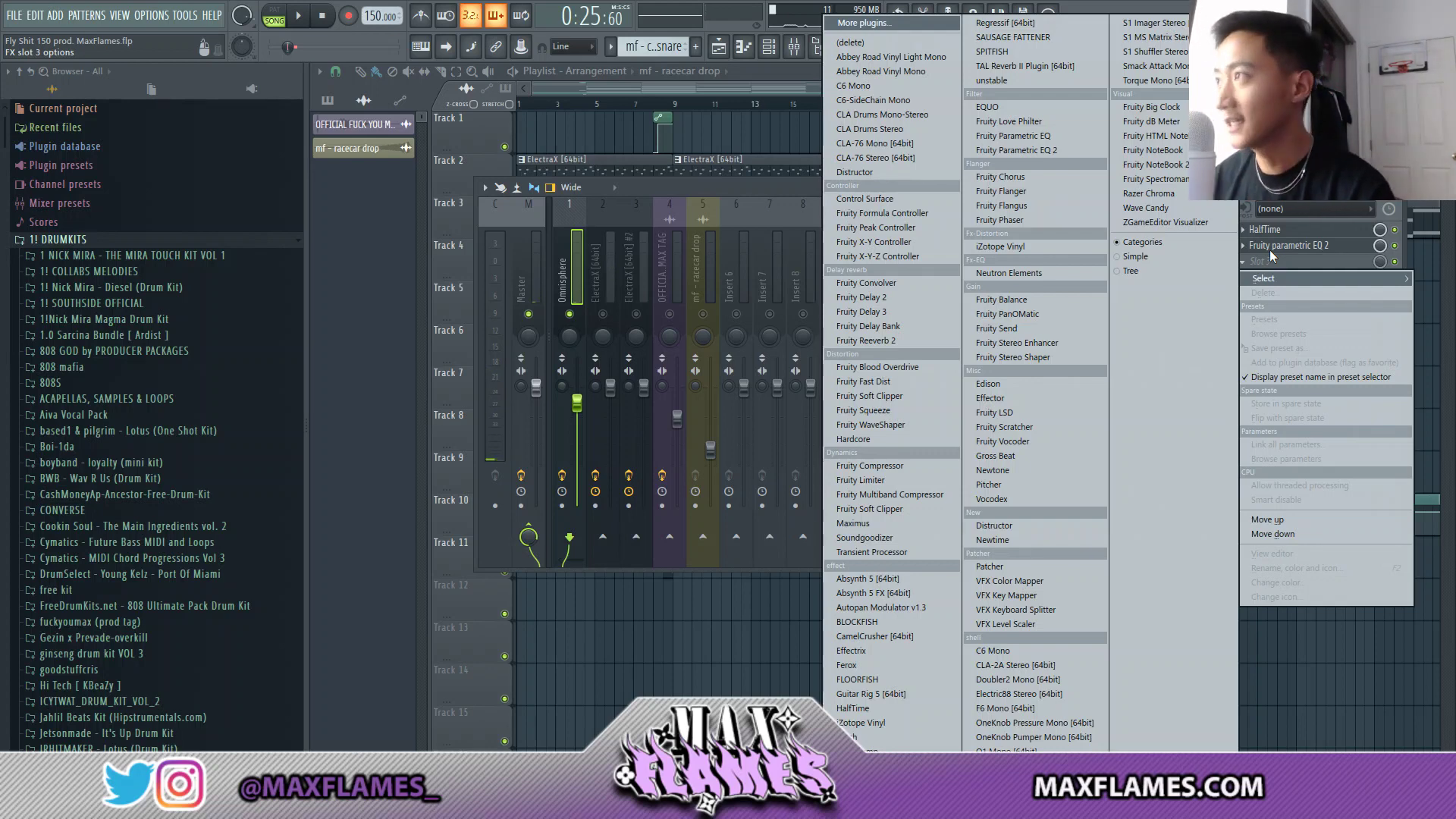
click(1172, 25)
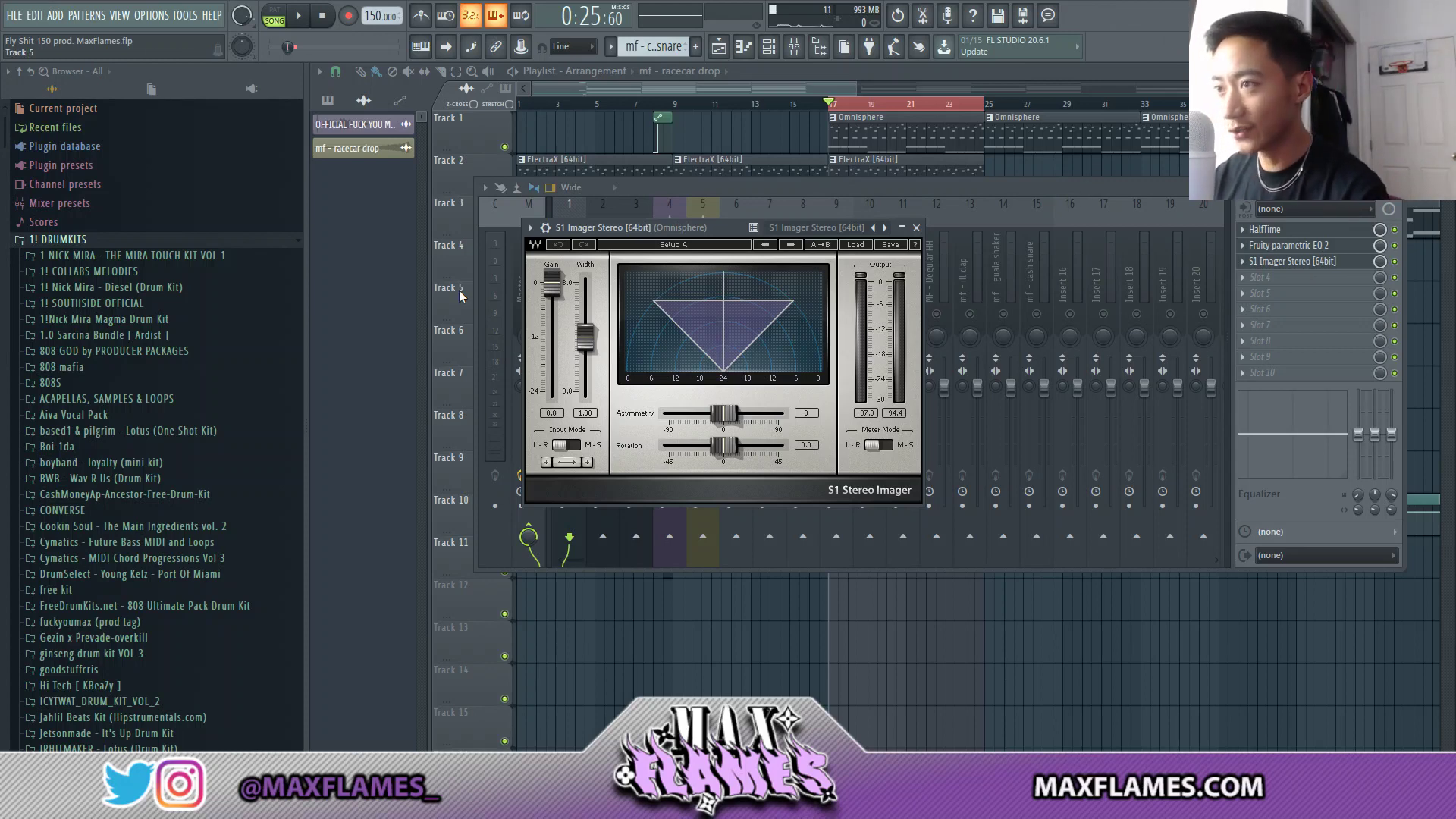
drag(585, 338, 585, 265)
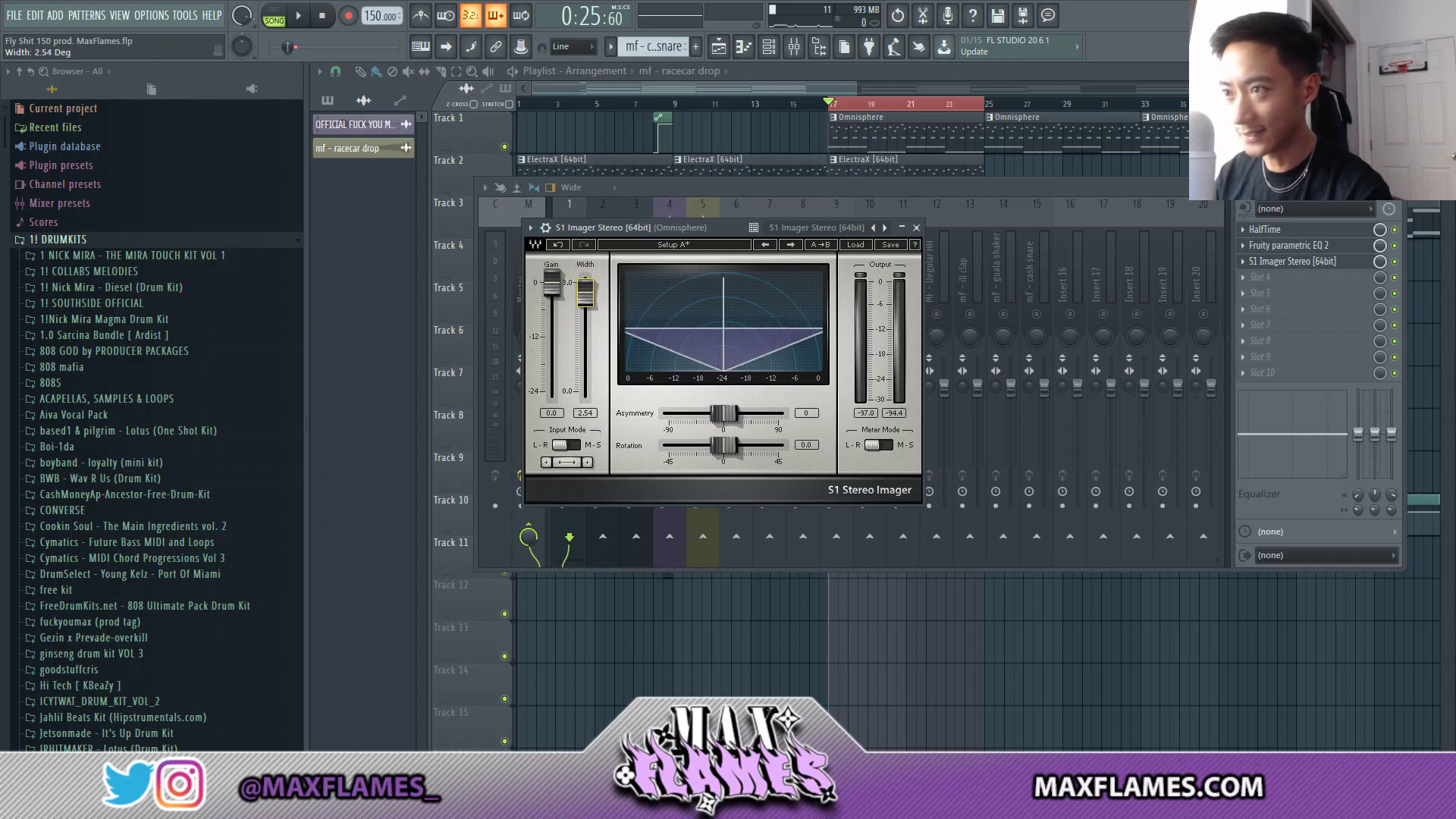
click(1291, 262)
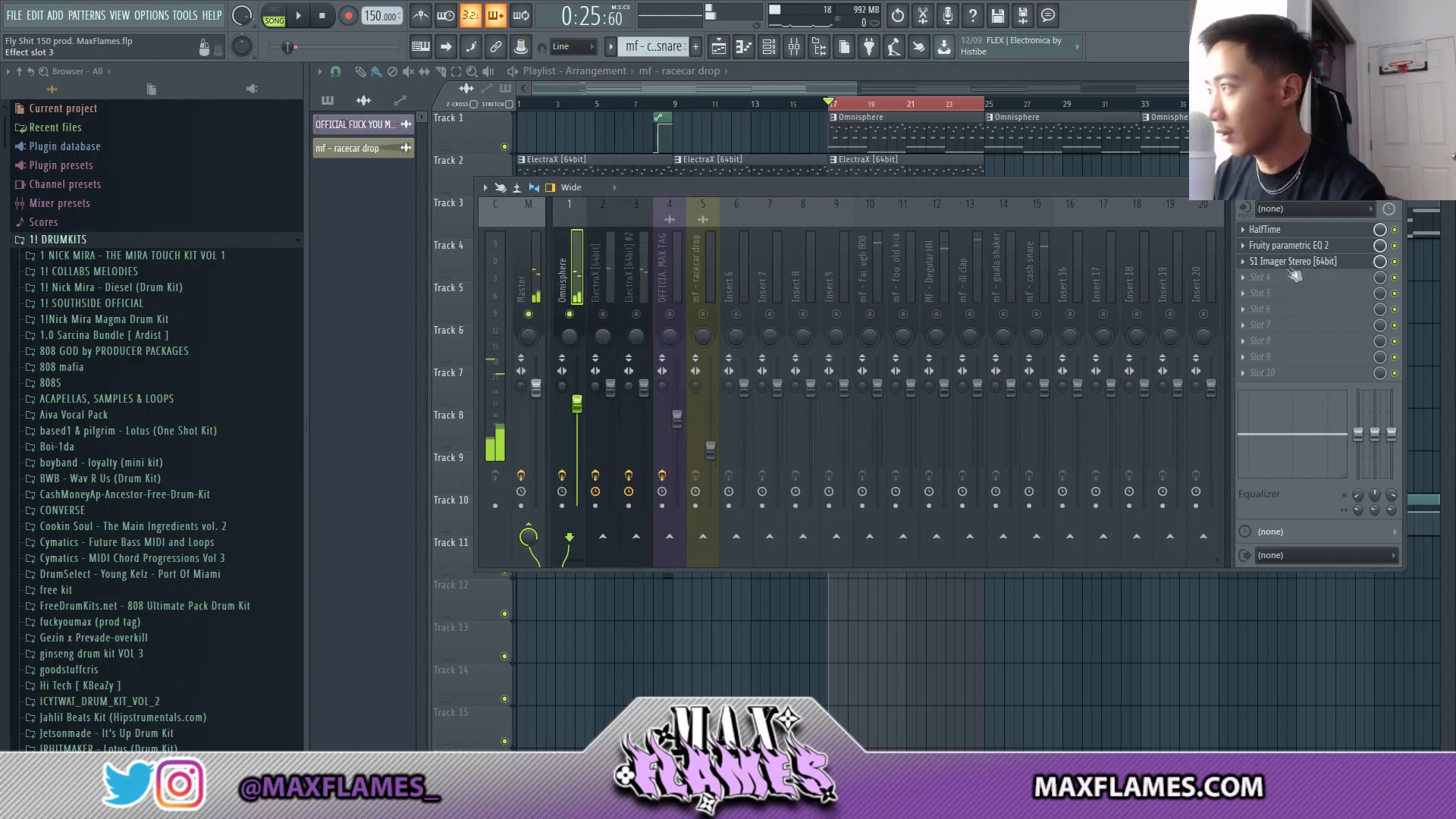
Step: Add Fruity Reeverb 2 to the Omnisphere track's fourth effect slot, set its wet level to 63%, and audition it
click(1365, 276)
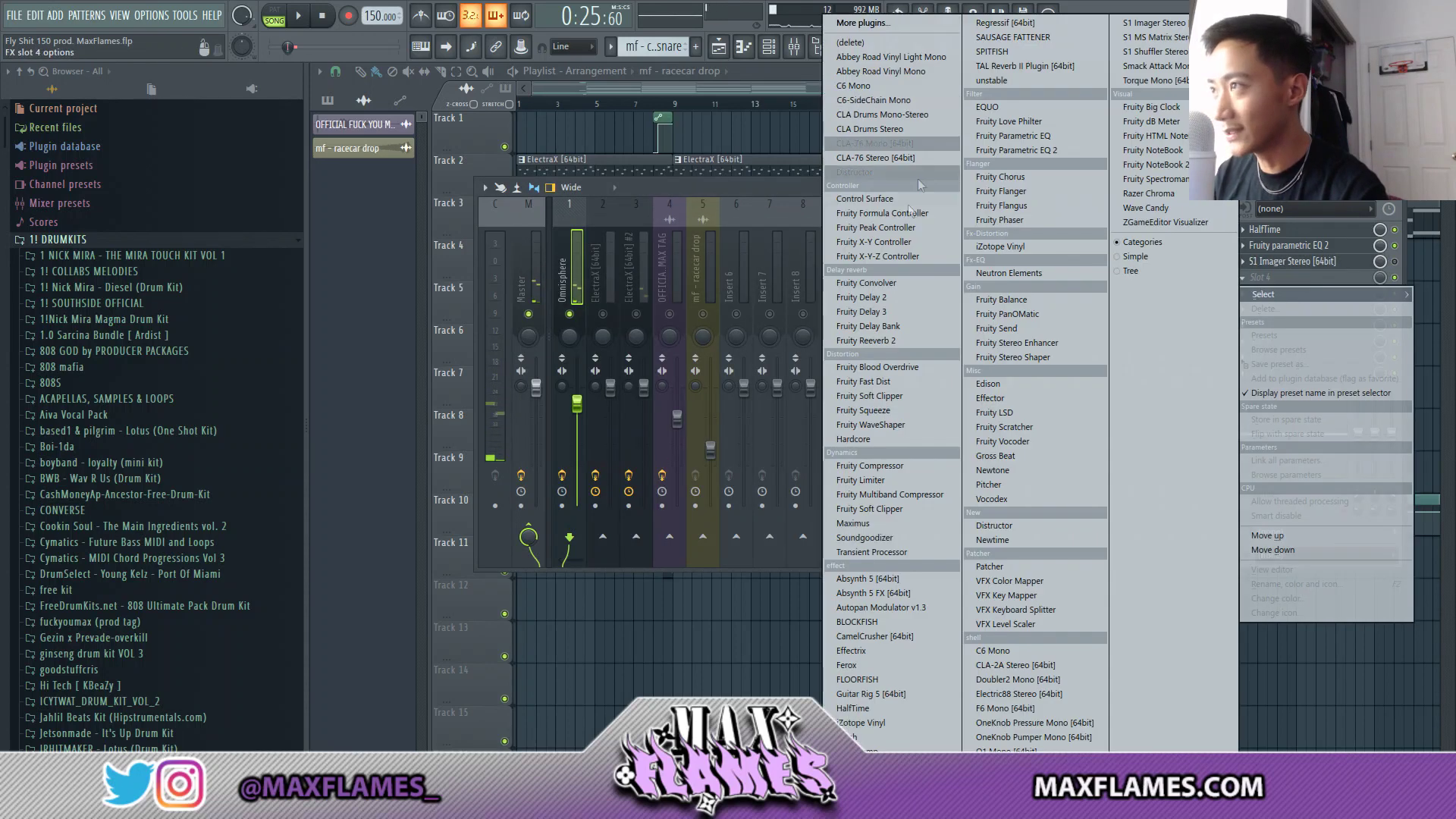
click(884, 340)
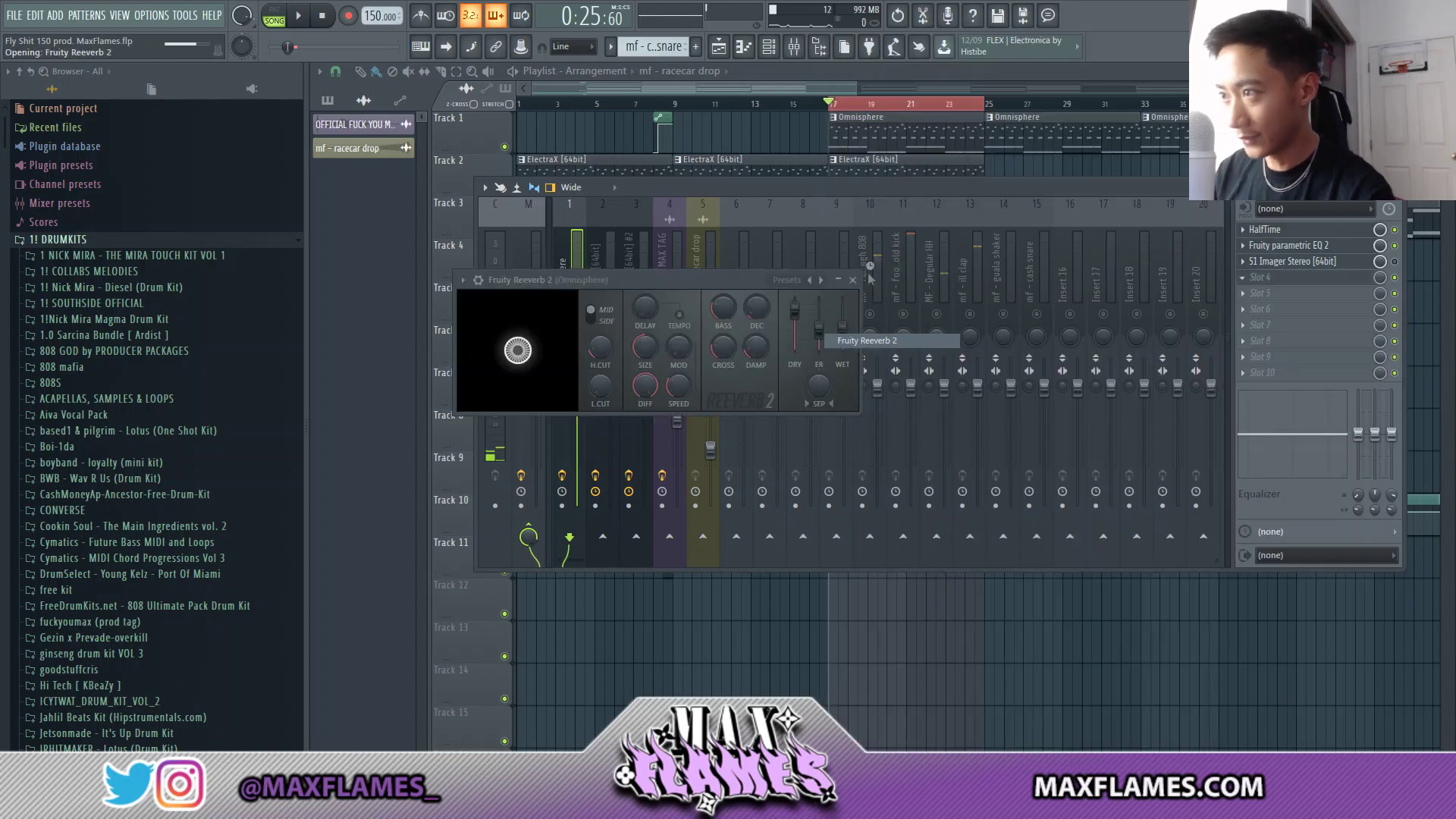
drag(529, 372, 529, 376)
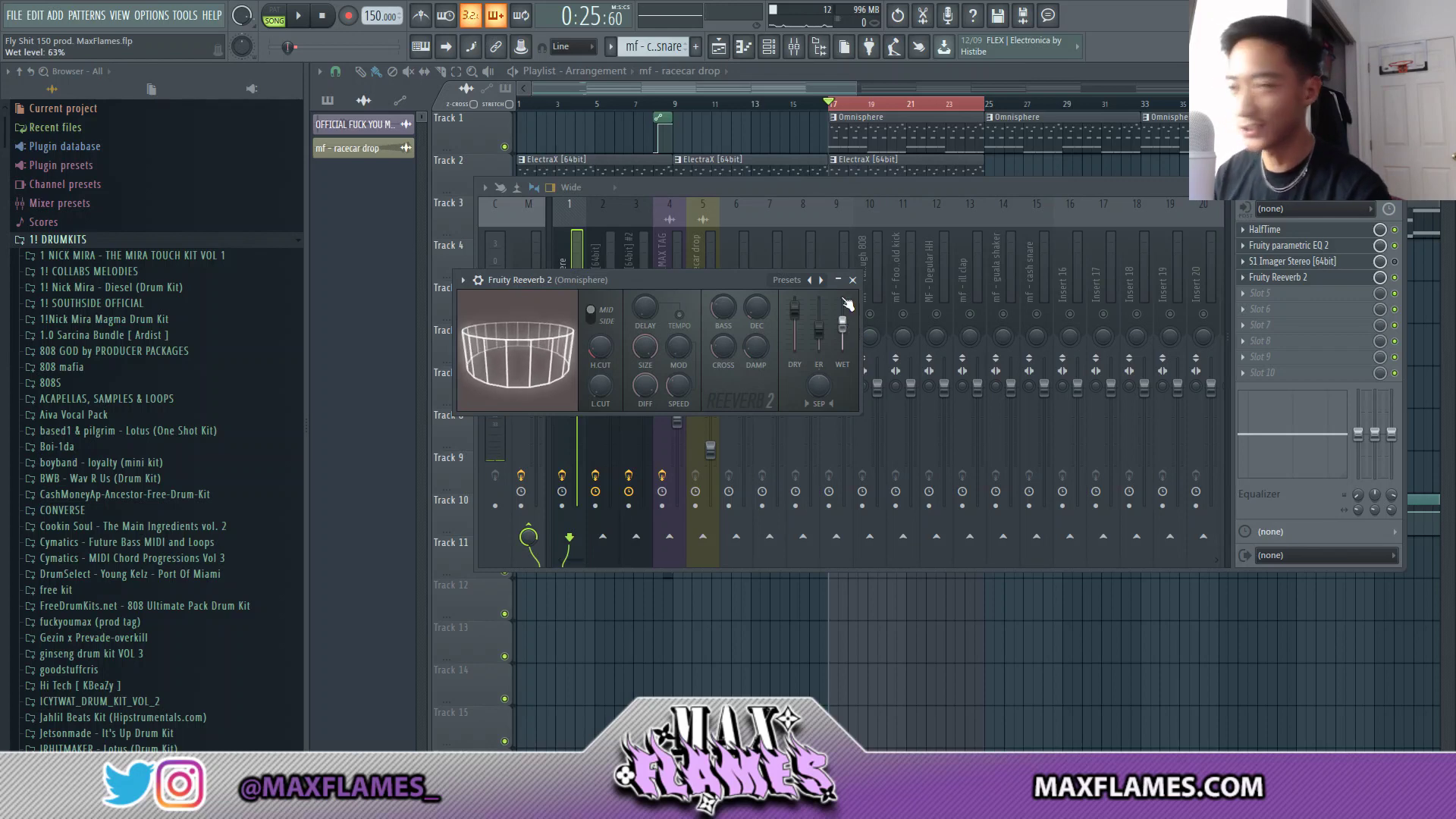
key(space)
click(645, 229)
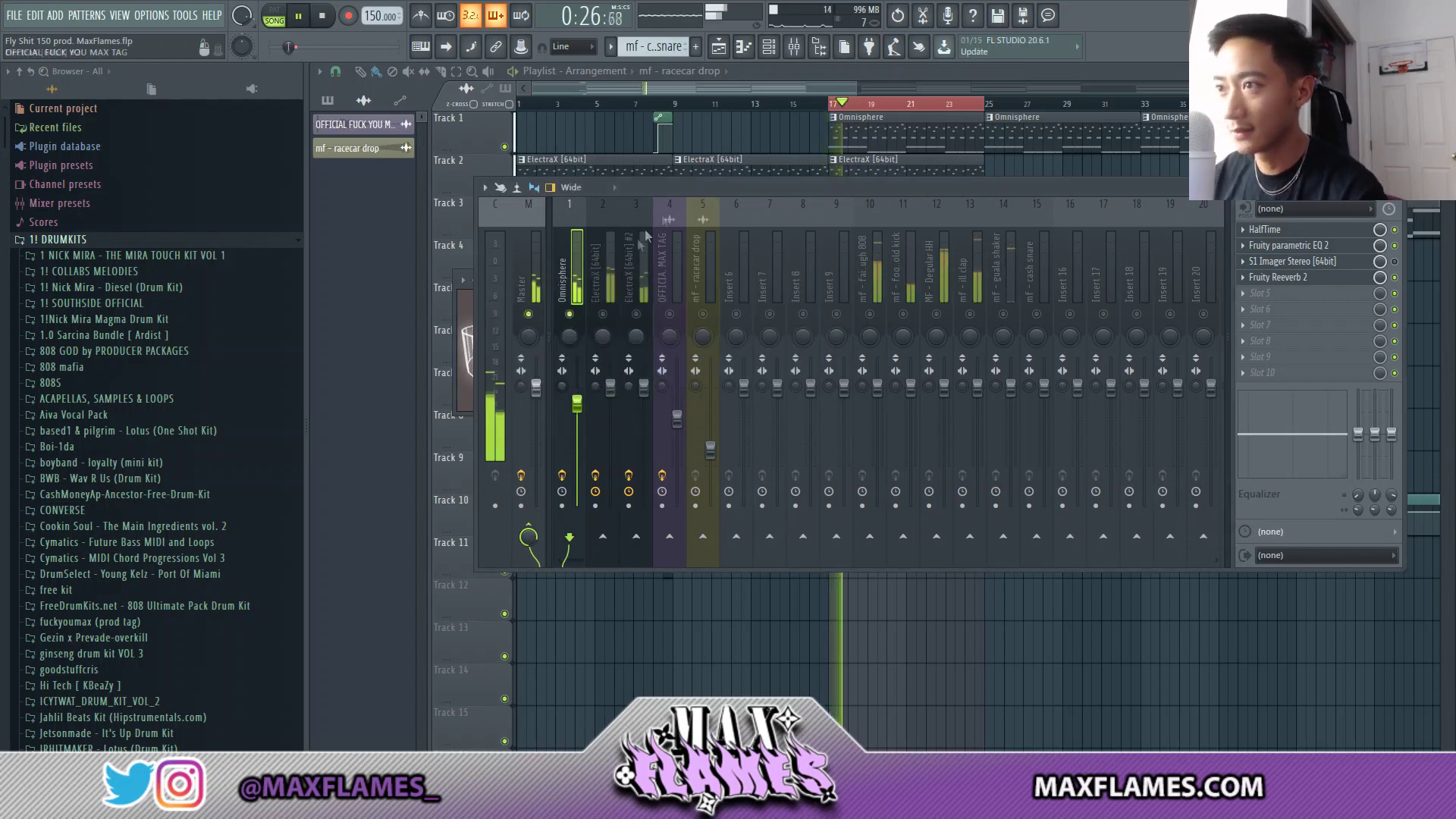
key(space)
Step: Unmute the first ElectraX mixer track and lower its volume to sit with the Omnisphere melody
click(607, 273)
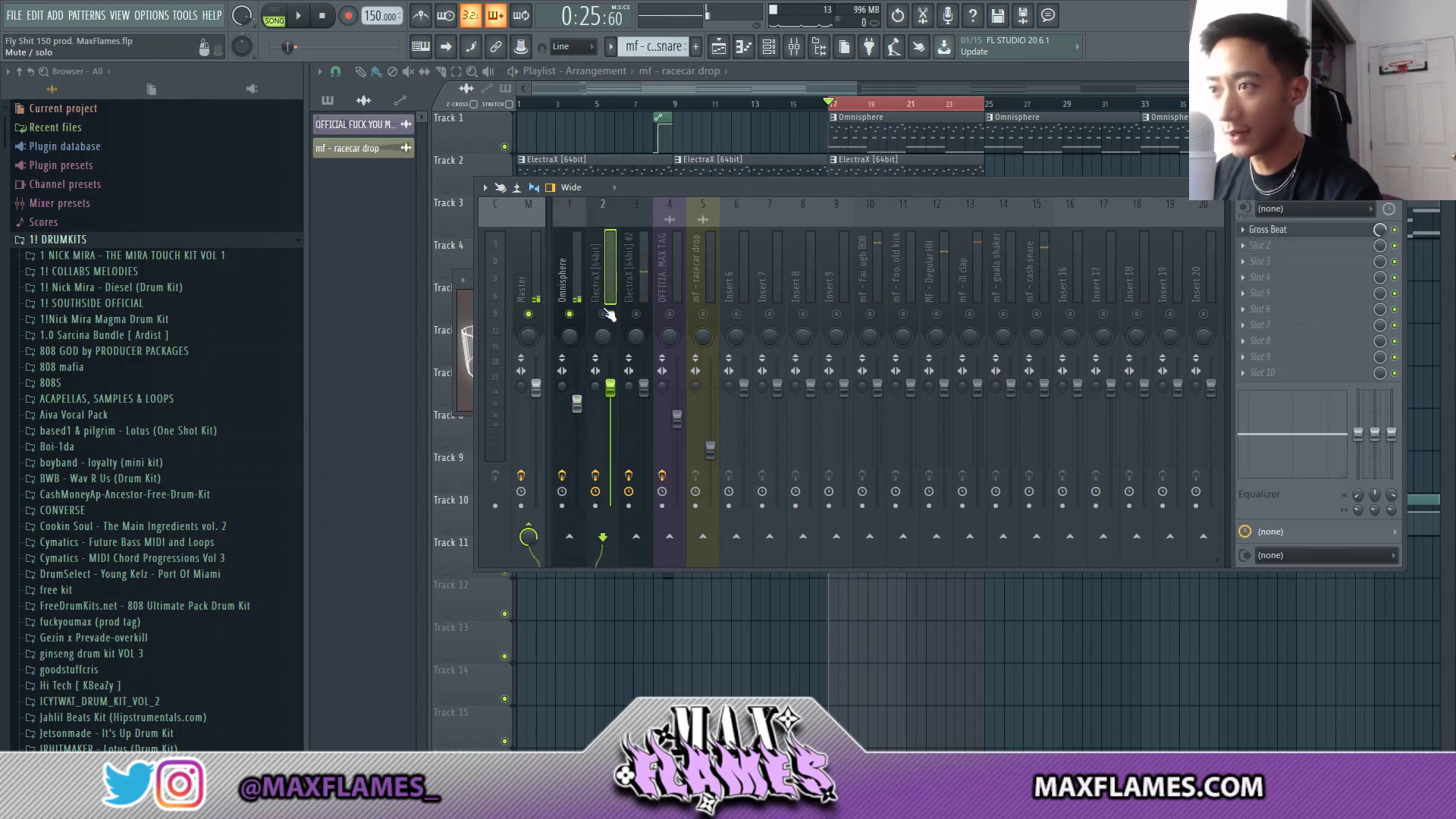
key(space)
drag(610, 388, 612, 402)
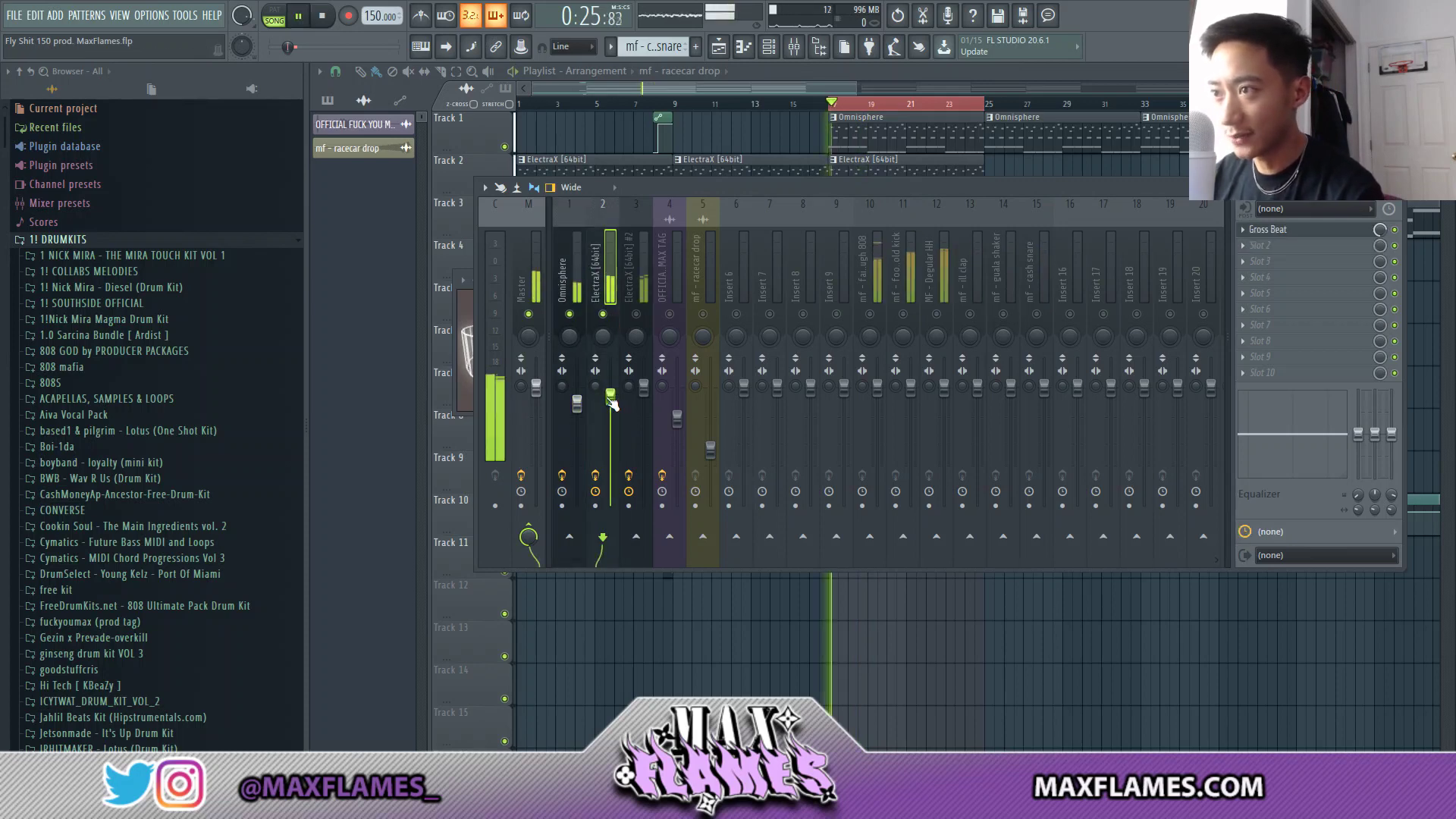
key(space)
drag(611, 403, 614, 416)
key(space)
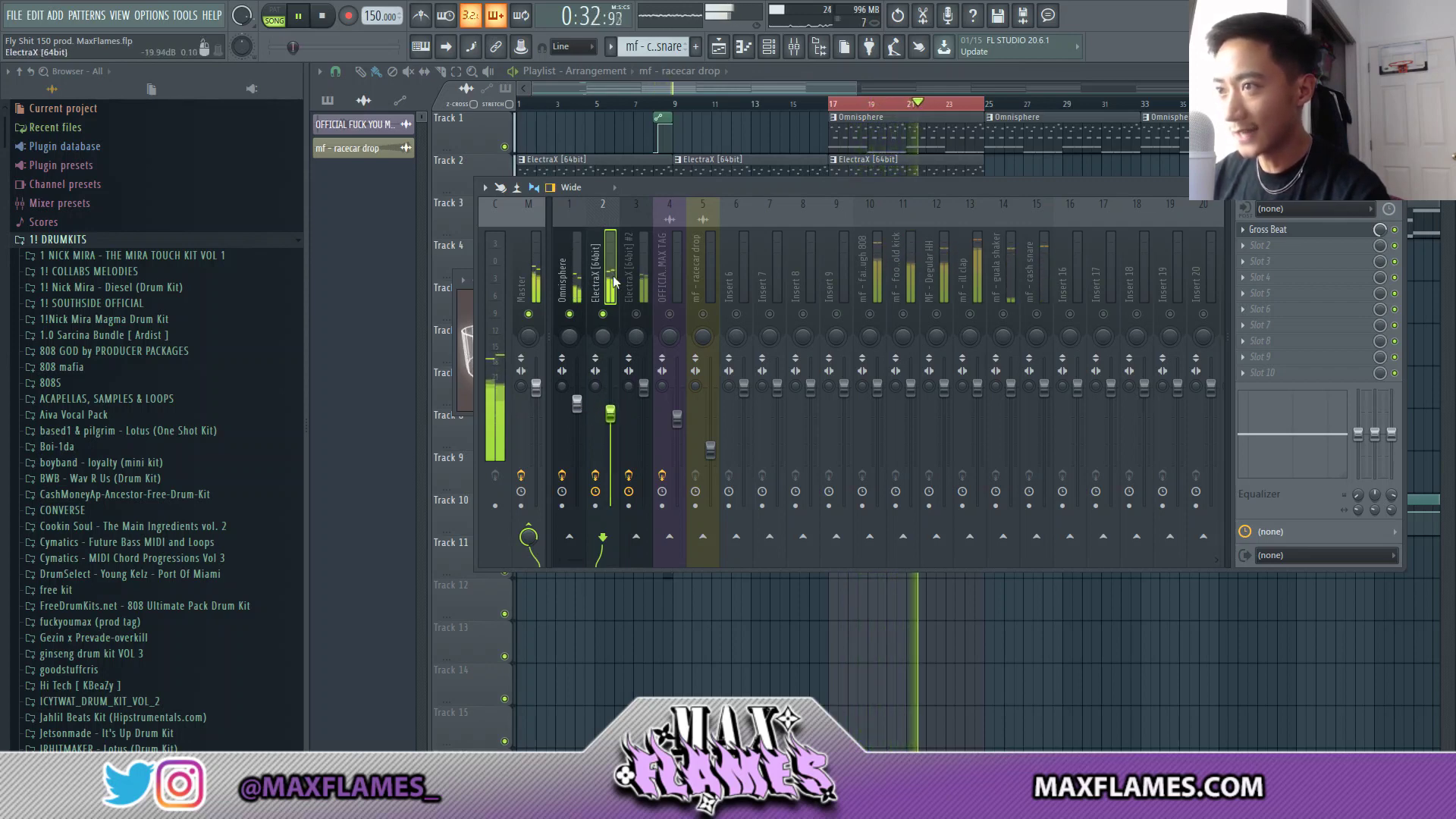
key(space)
Step: Add Fruity Parametric EQ 2 with the "20Hz + 18kHz cut" preset to the first ElectraX track and raise its low cut above 100 Hz
click(1259, 245)
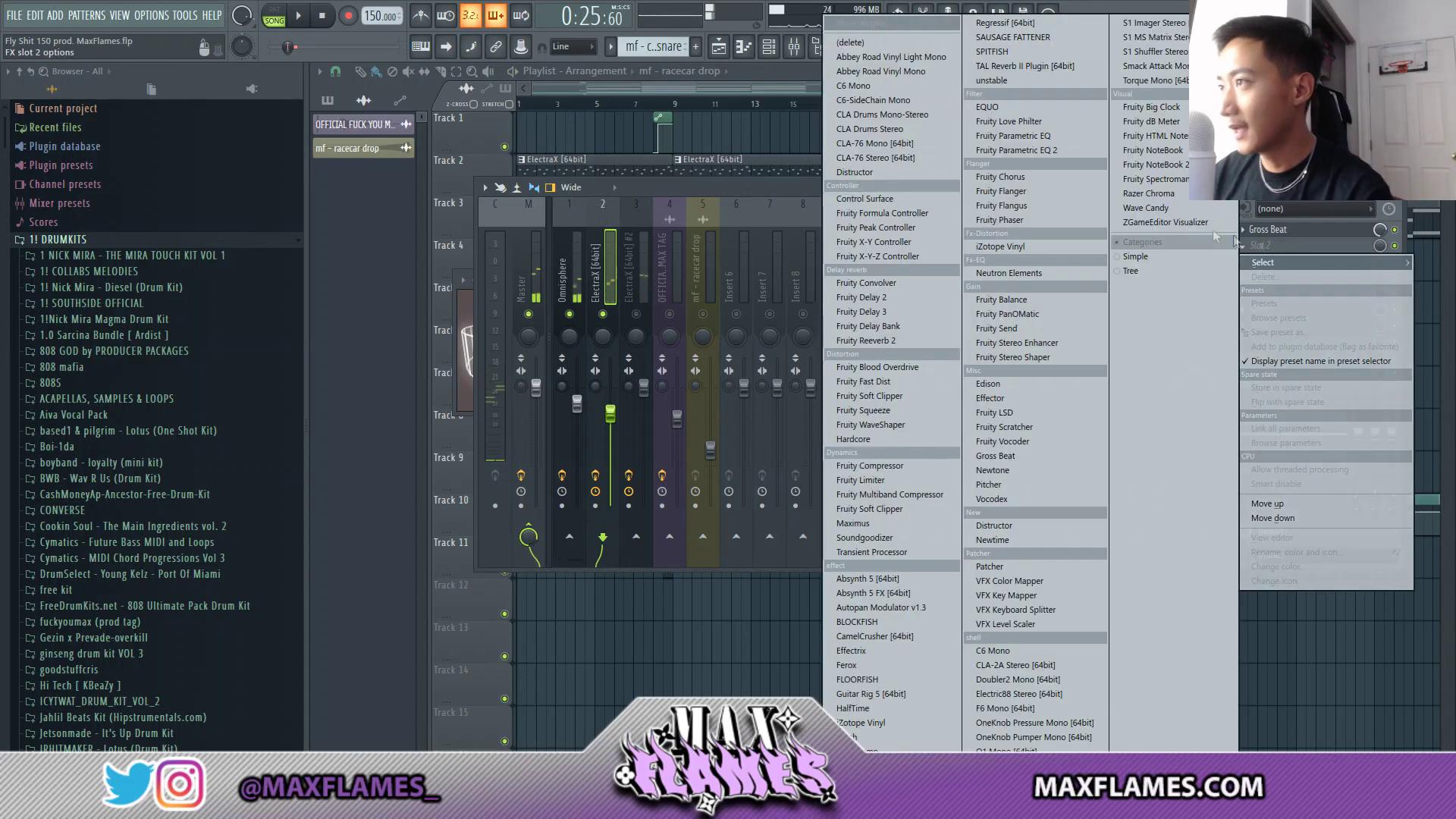
click(1013, 150)
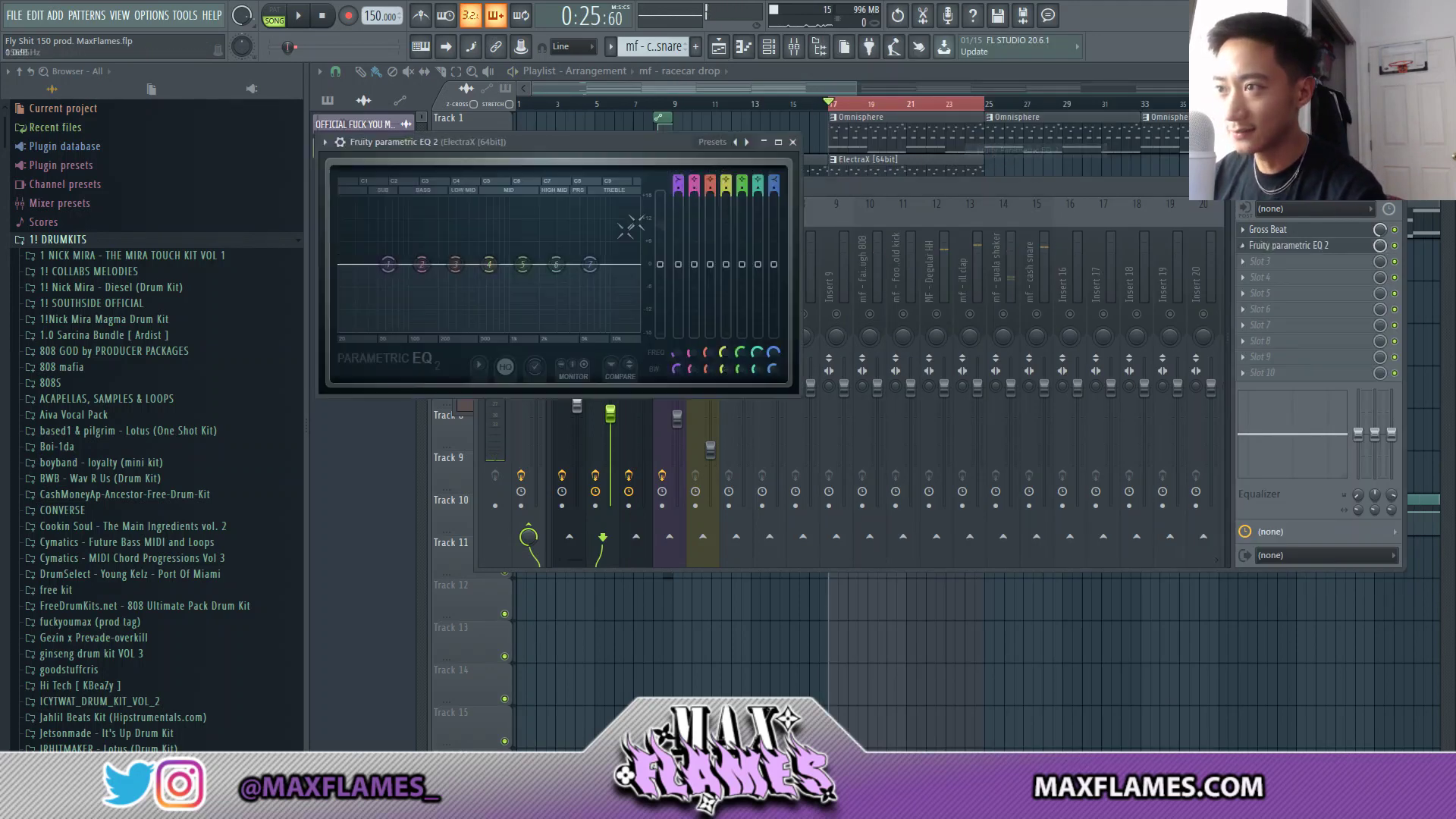
drag(531, 141, 622, 145)
right_click(826, 145)
click(879, 182)
drag(435, 274, 518, 268)
key(space)
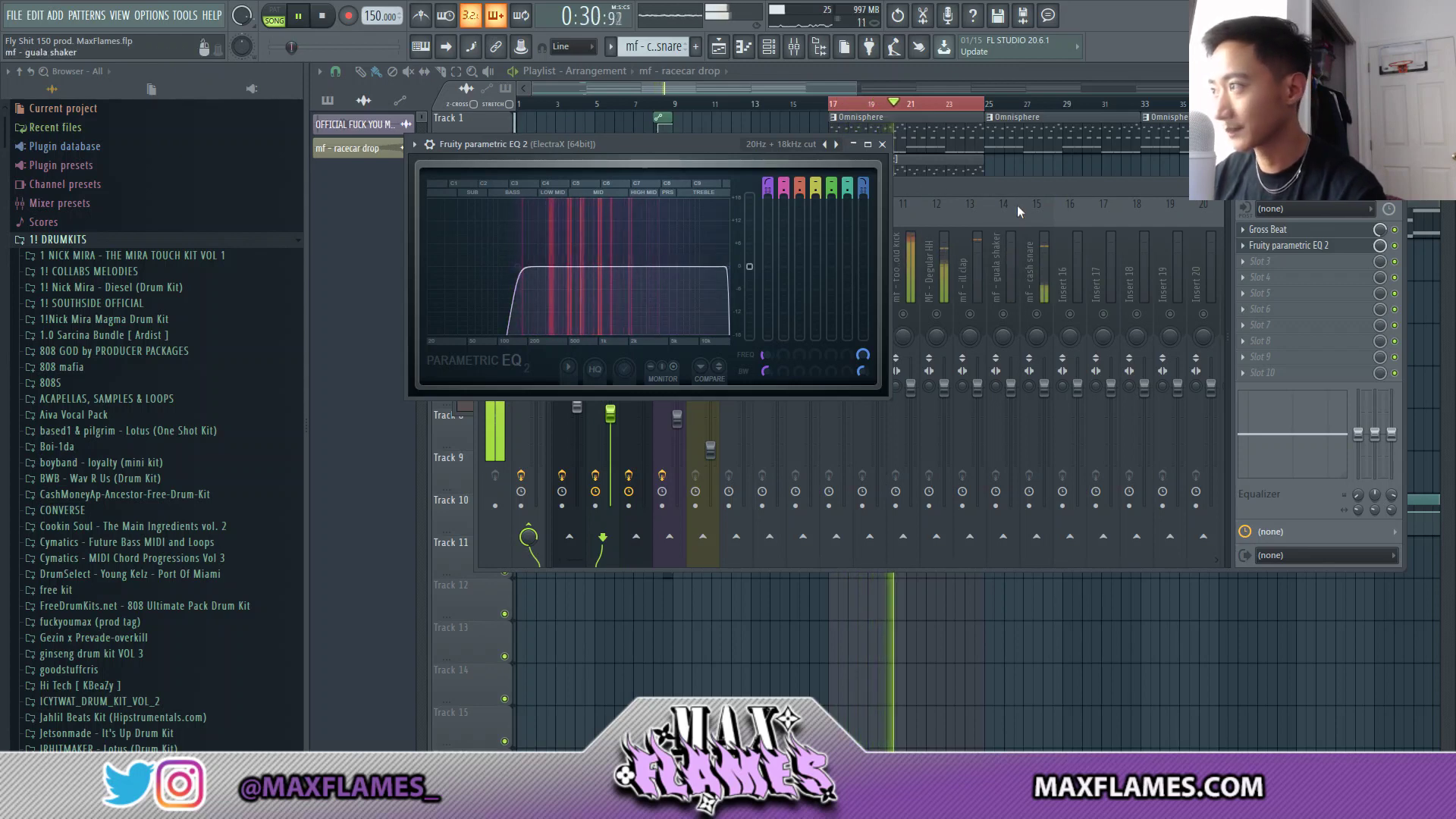
Step: Rebalance the Omnisphere and ElectraX #2 volumes, soloing ElectraX #2 to lower it before unmuting the other two melody tracks
click(569, 273)
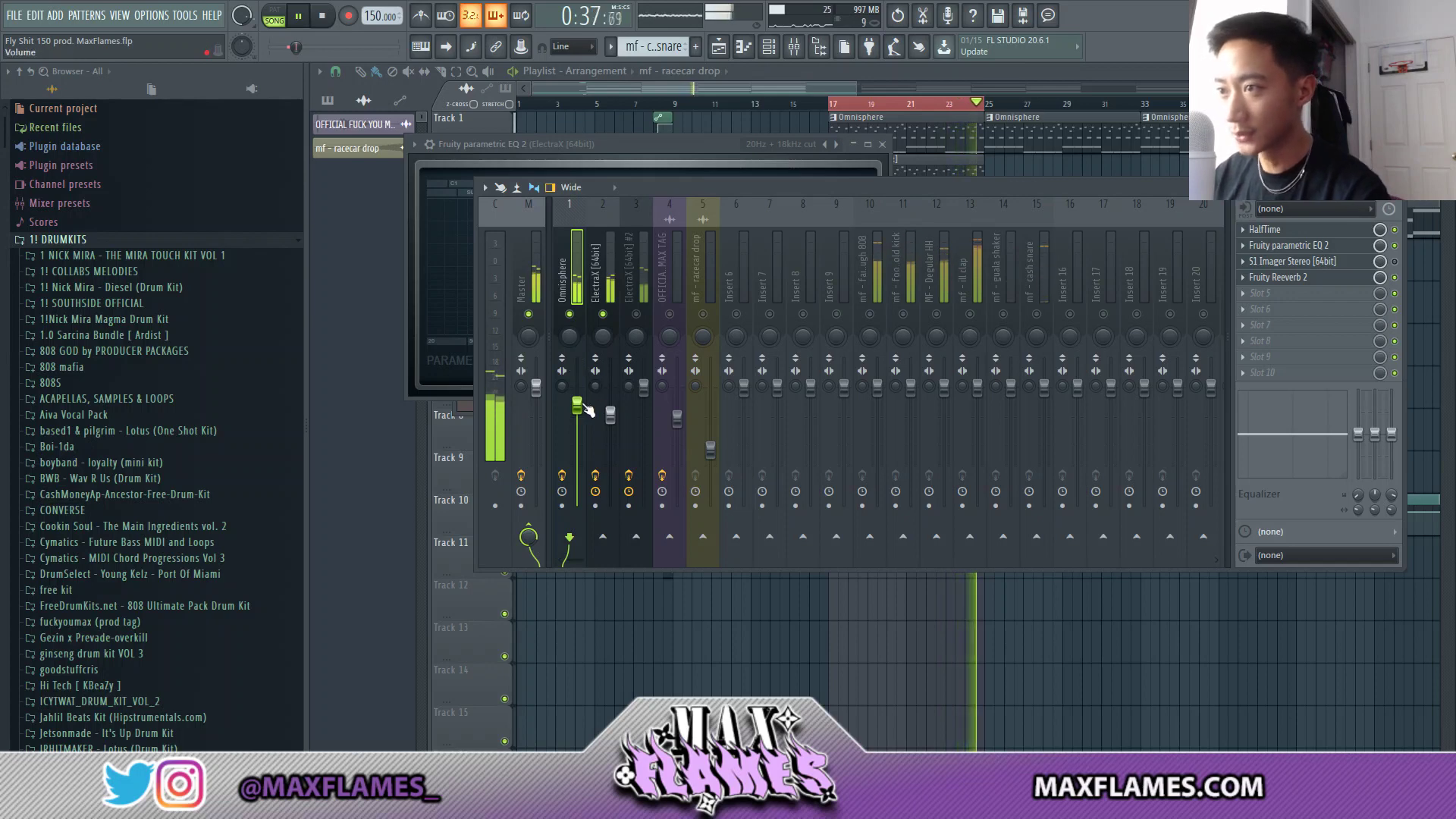
click(643, 334)
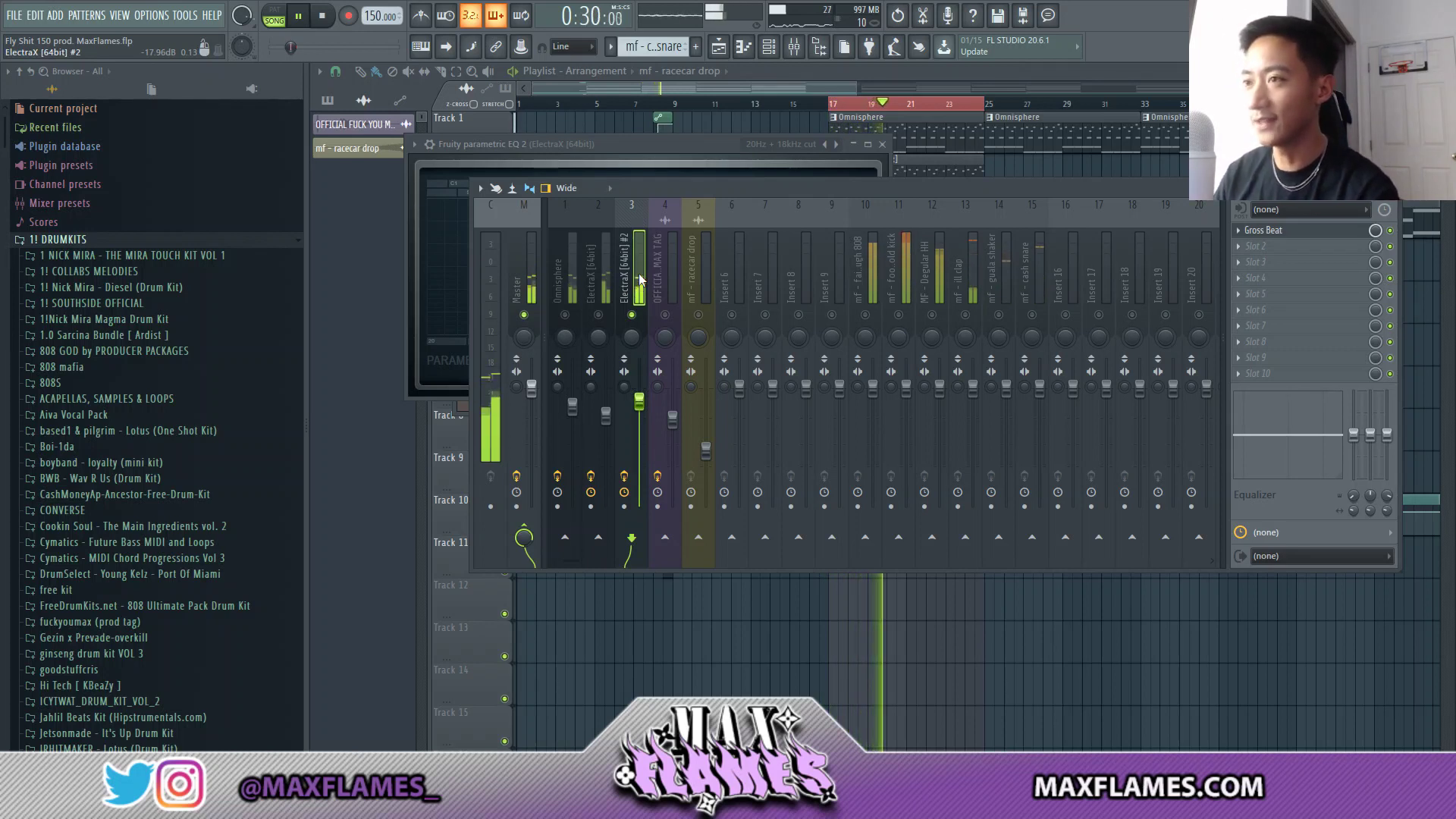
drag(639, 401, 639, 412)
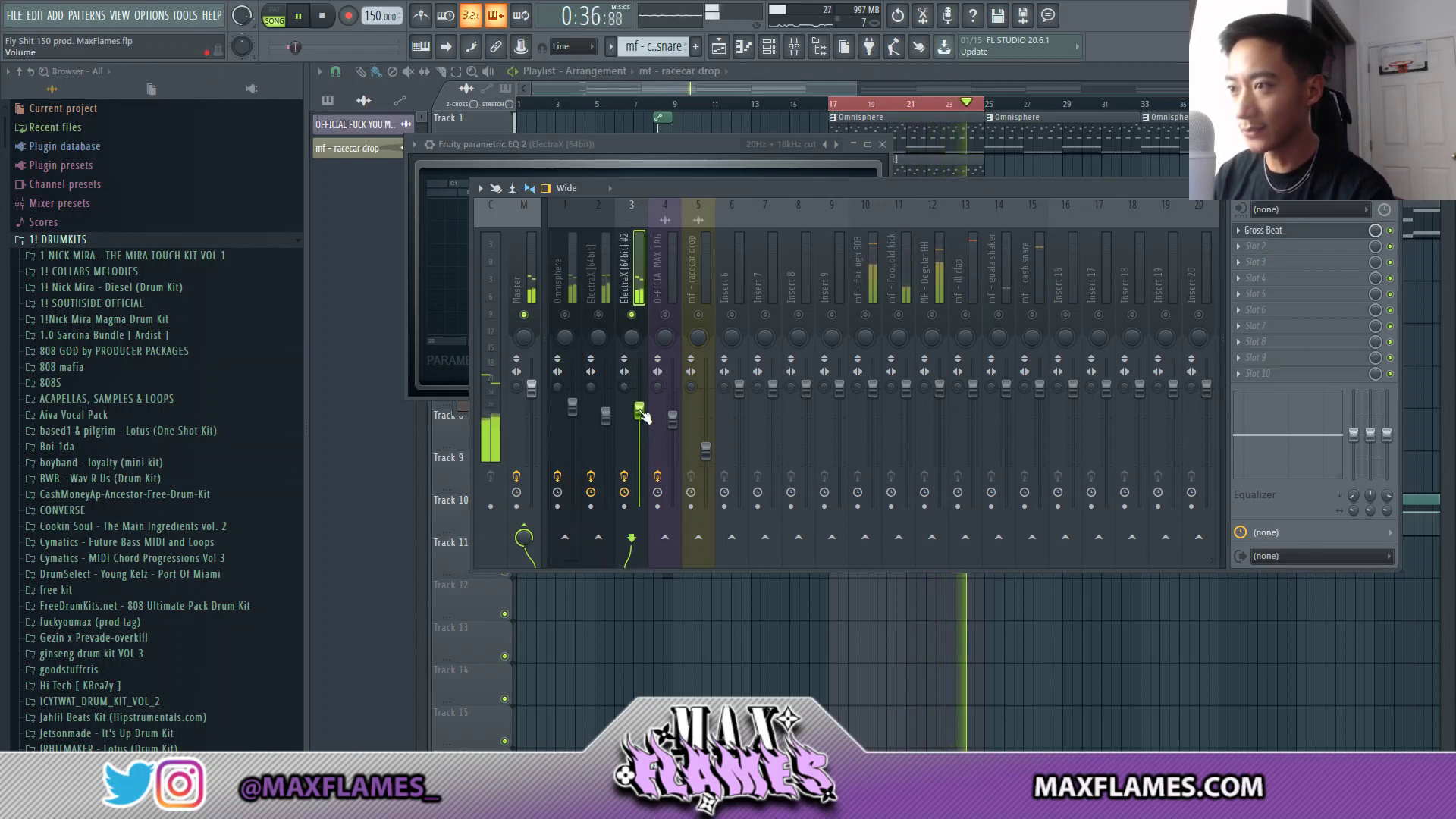
click(598, 315)
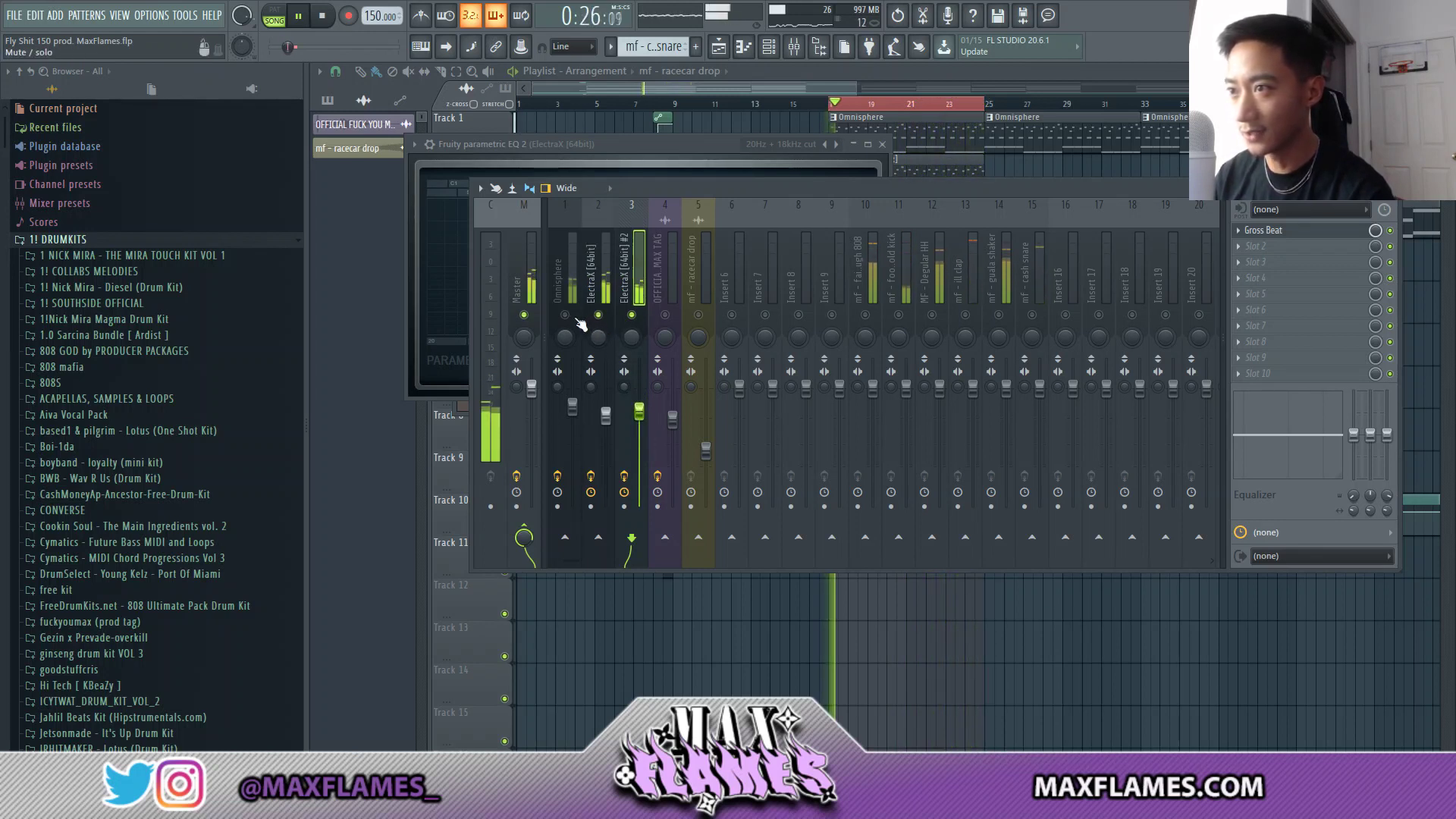
click(565, 315)
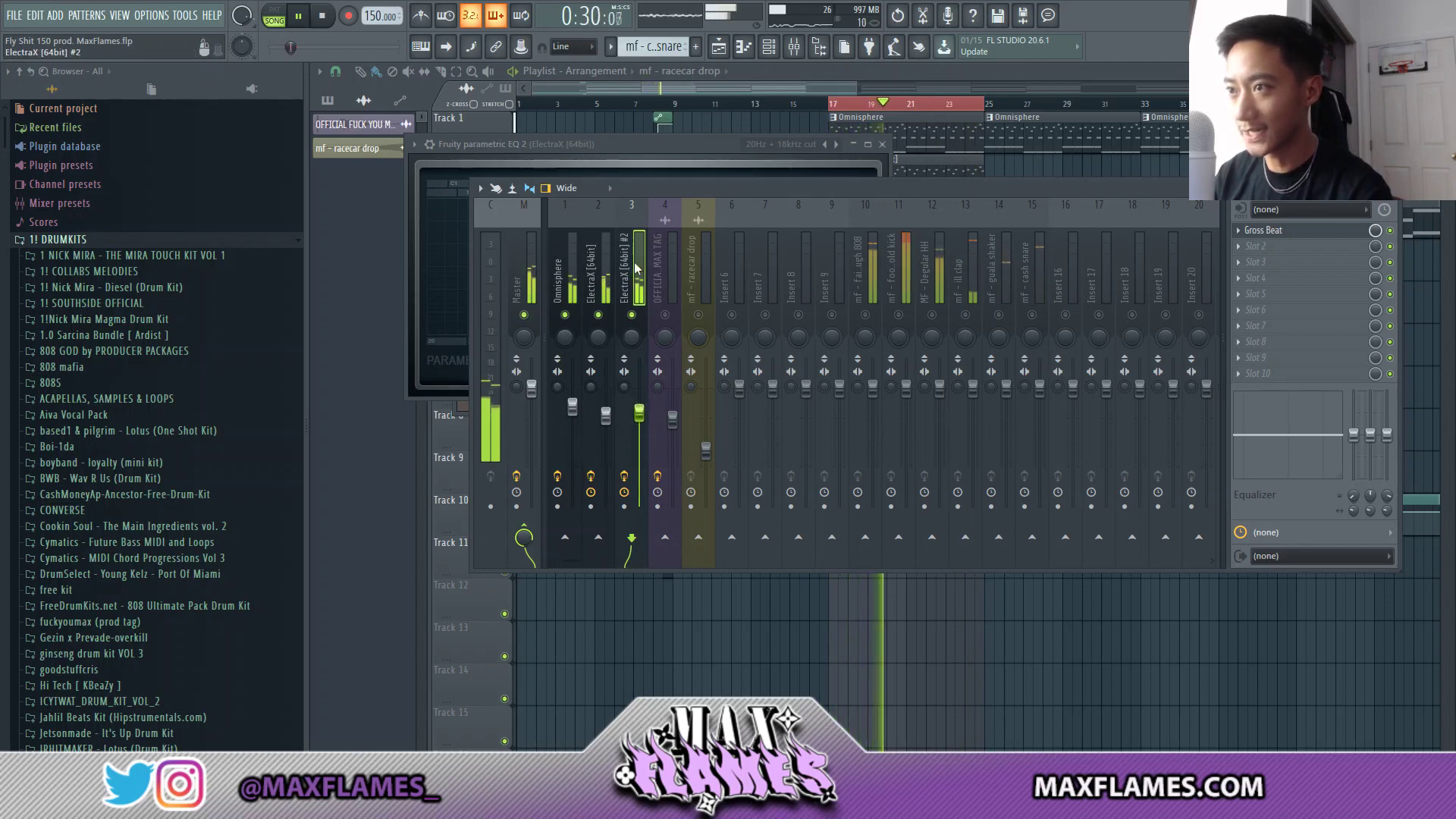
Step: Add Fruity Parametric EQ 2 to the ElectraX #2 track, cutting the lows with band 1 and slightly boosting the upper bands
click(1249, 241)
click(1029, 152)
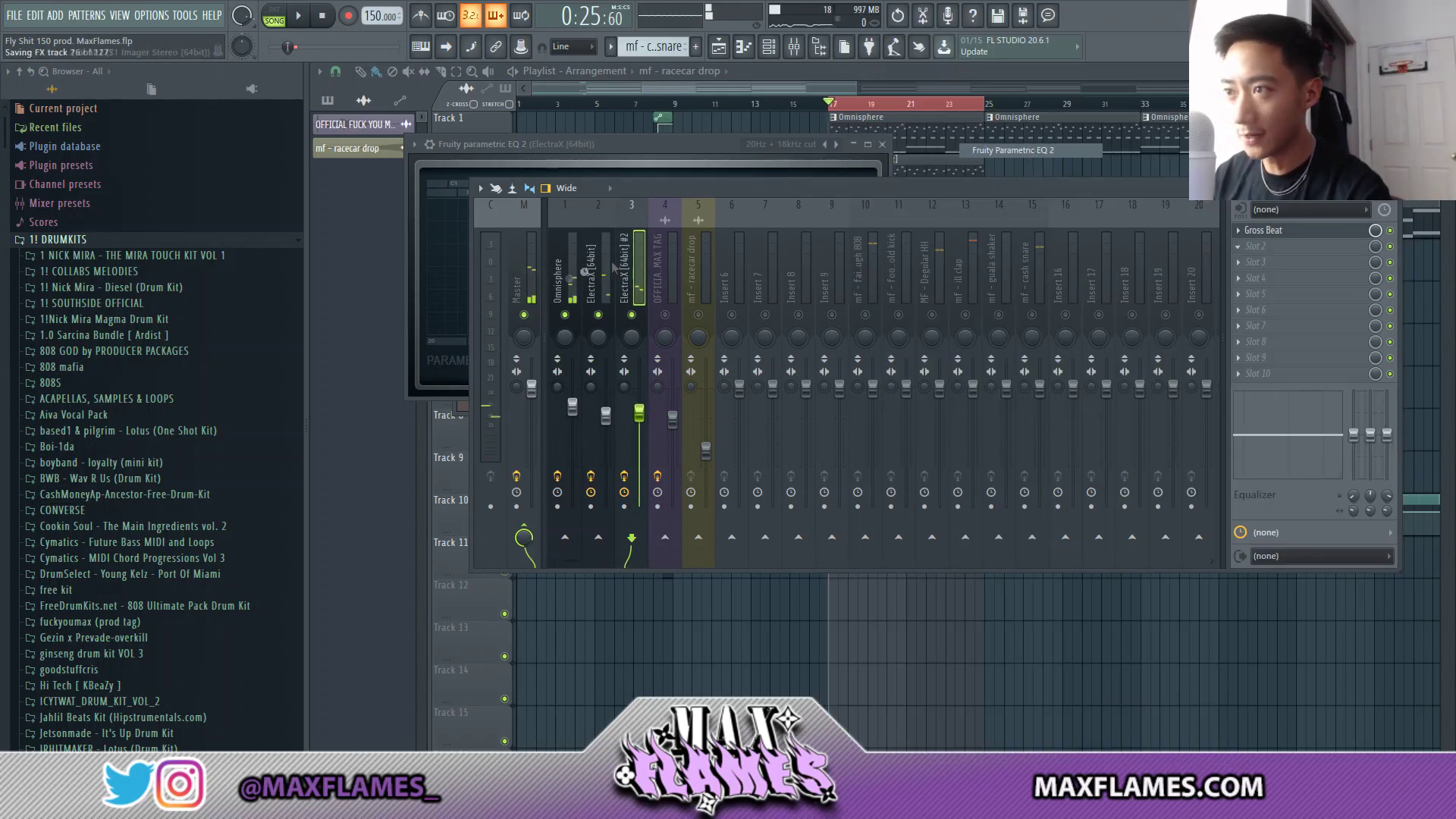
drag(407, 286, 443, 349)
key(space)
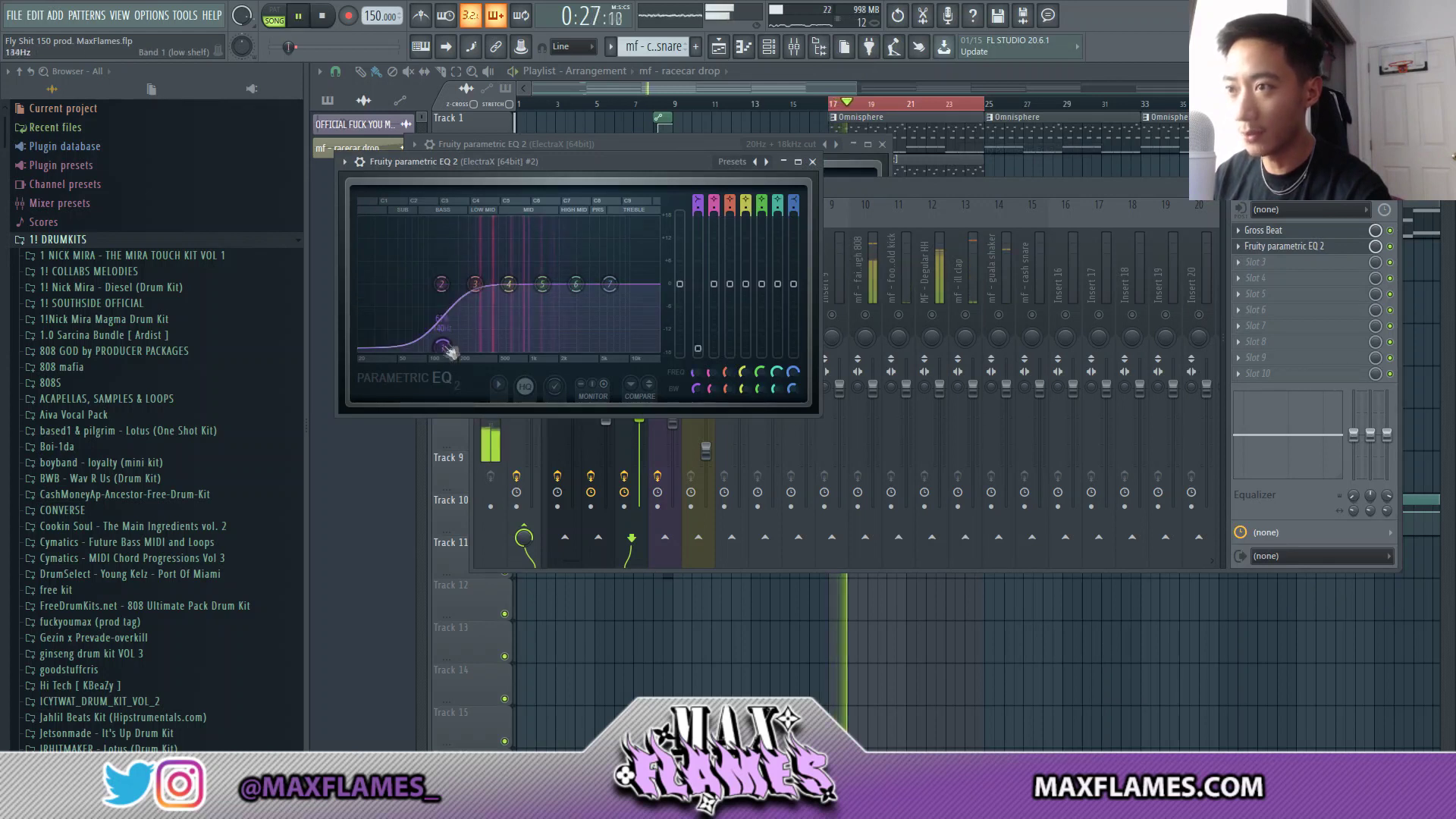
key(space)
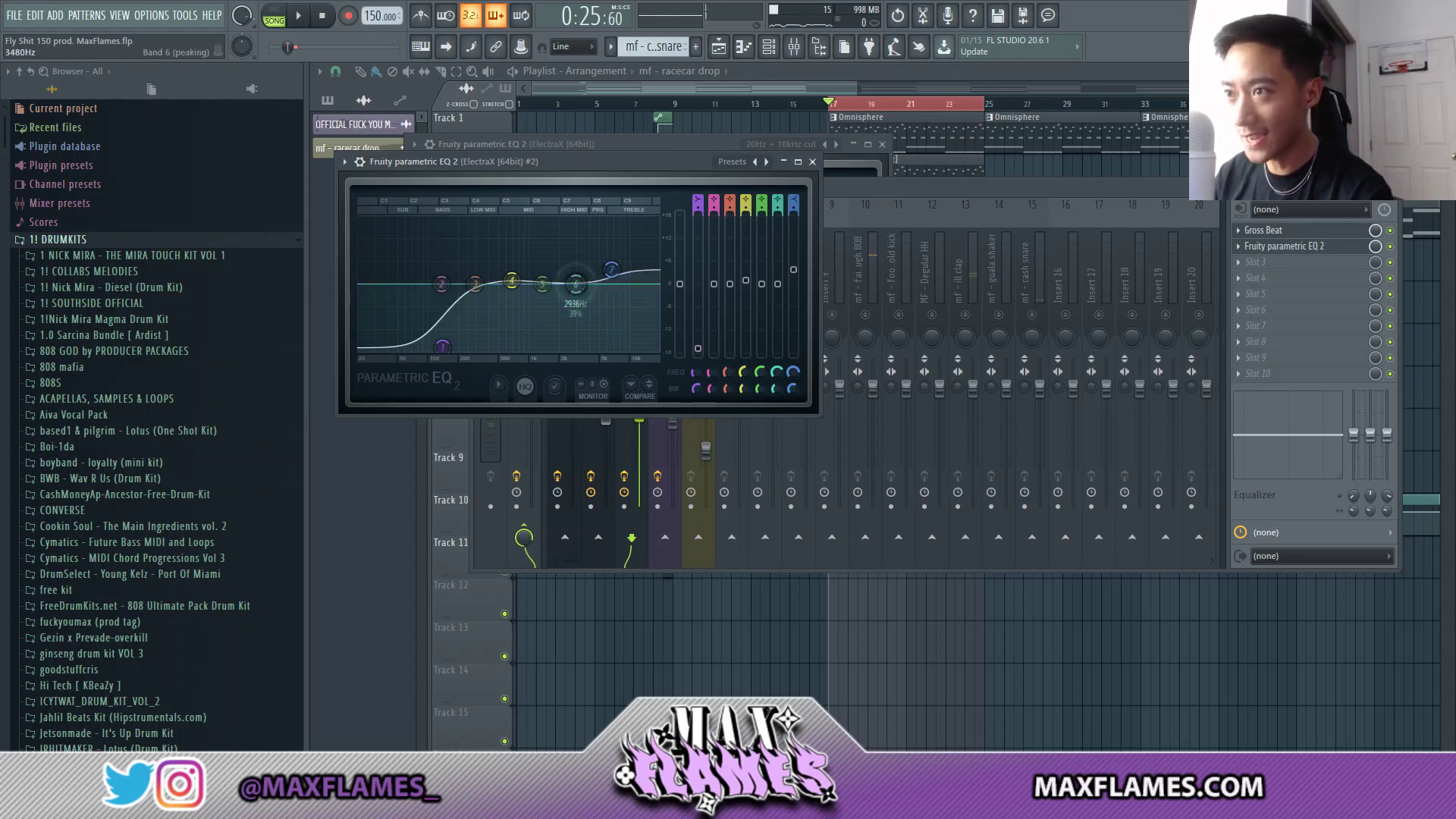
key(space)
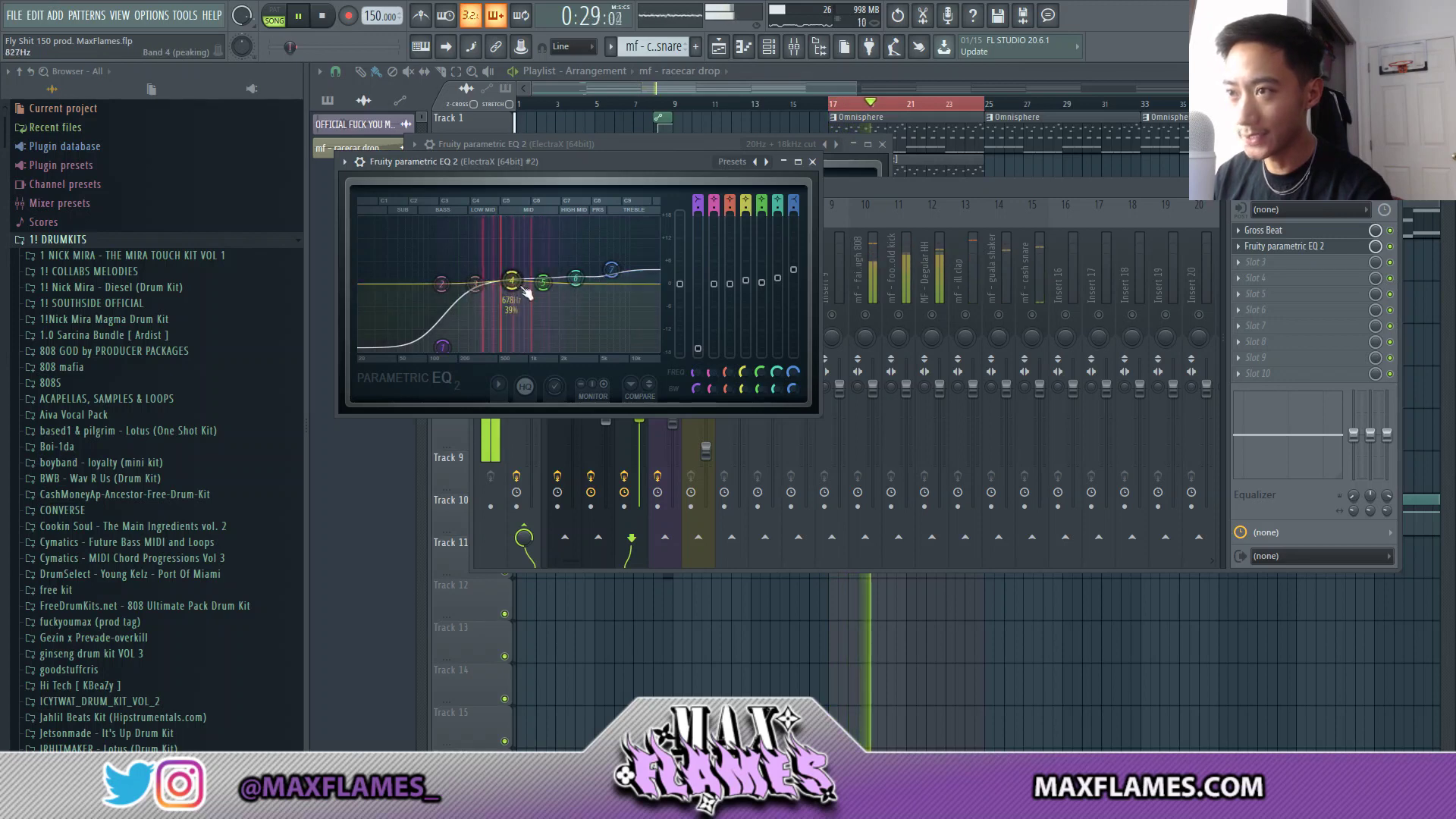
Step: Refine the ElectraX #2 EQ by slightly raising band 4 and moving the band 1 low cut higher in frequency
key(space)
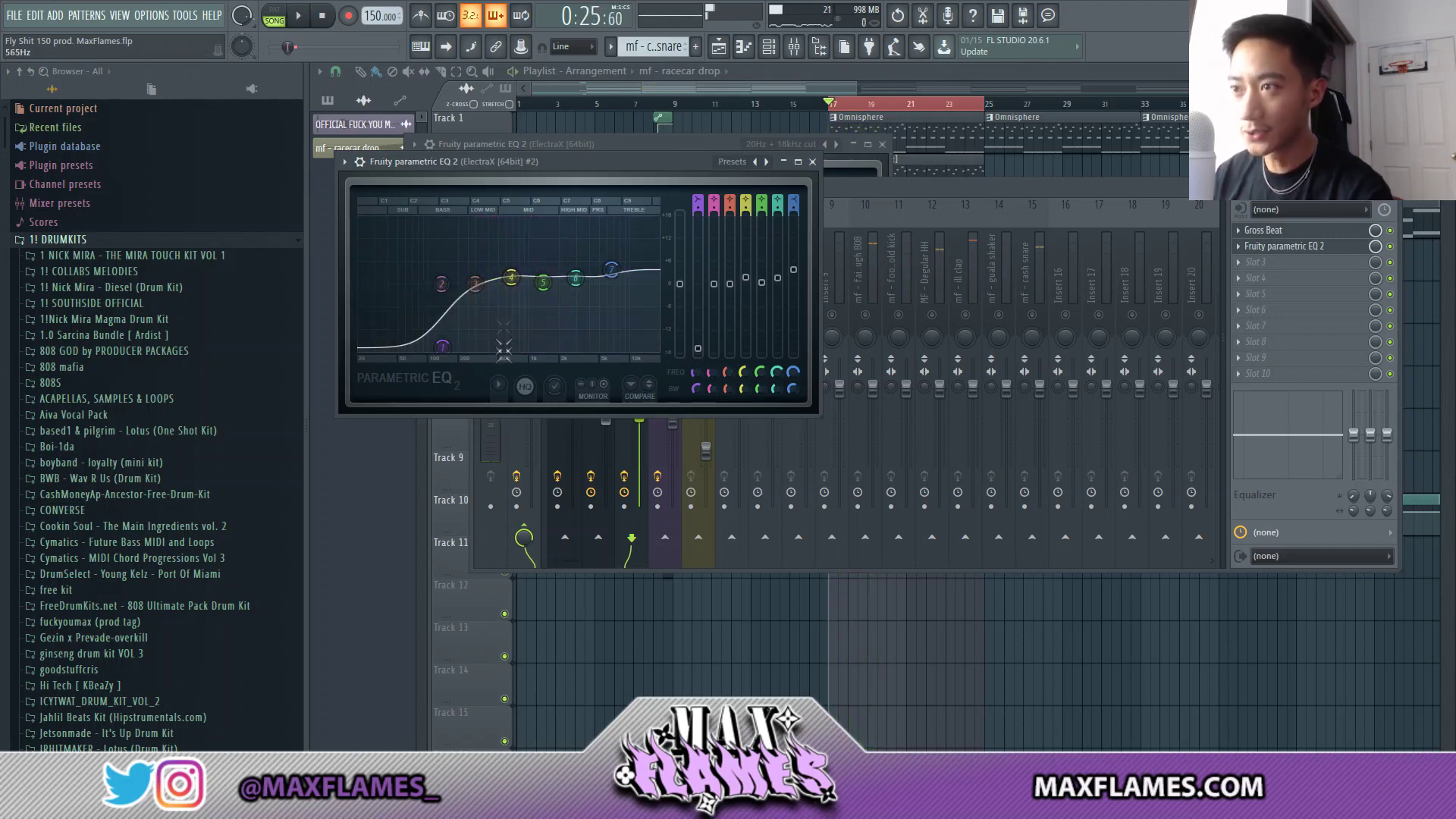
drag(511, 288, 515, 274)
key(space)
drag(444, 348, 461, 354)
Step: Fine-tune the ElectraX #2 and Omnisphere volumes while listening to the three melody tracks together
click(641, 416)
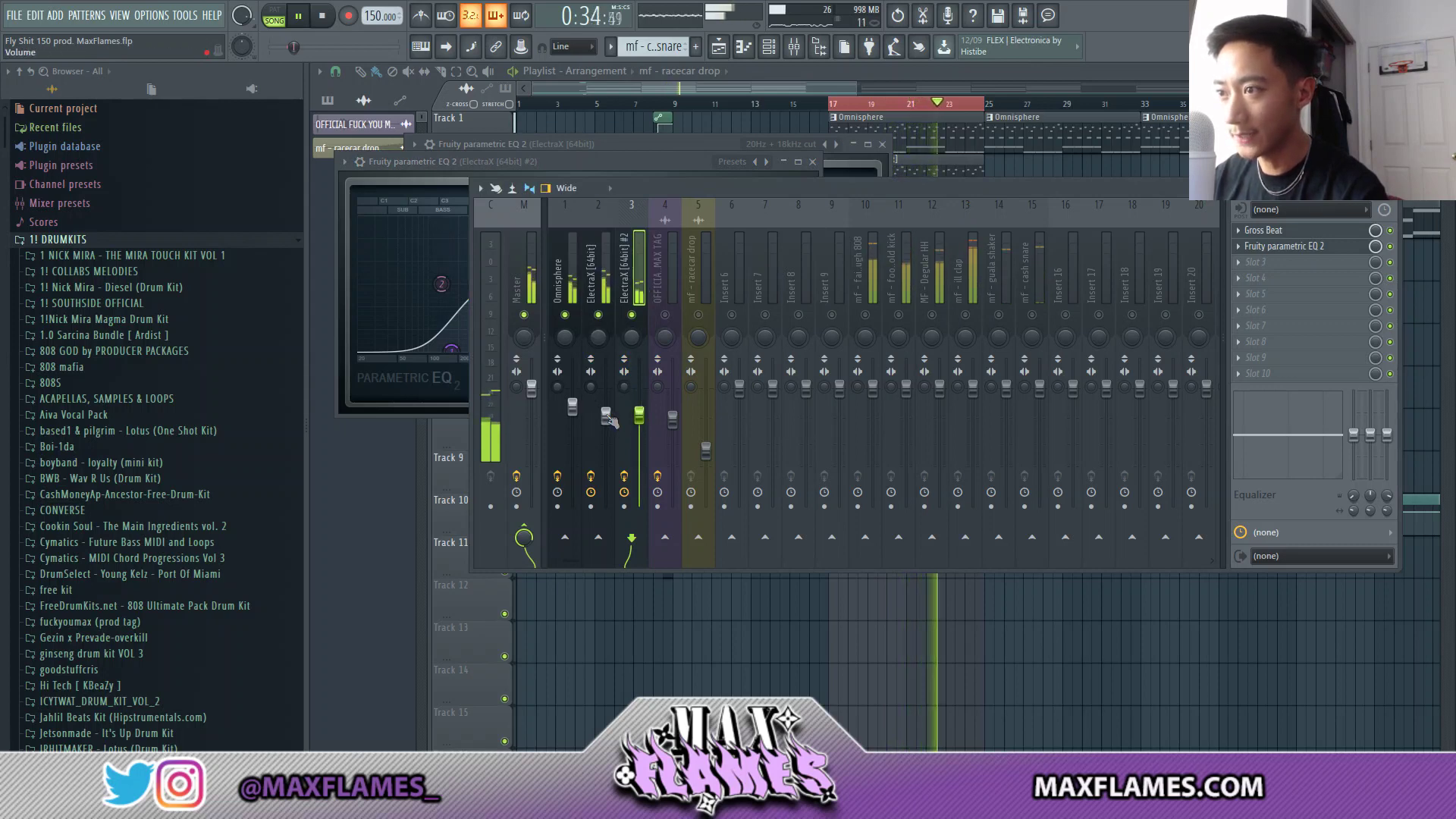
click(574, 410)
click(629, 289)
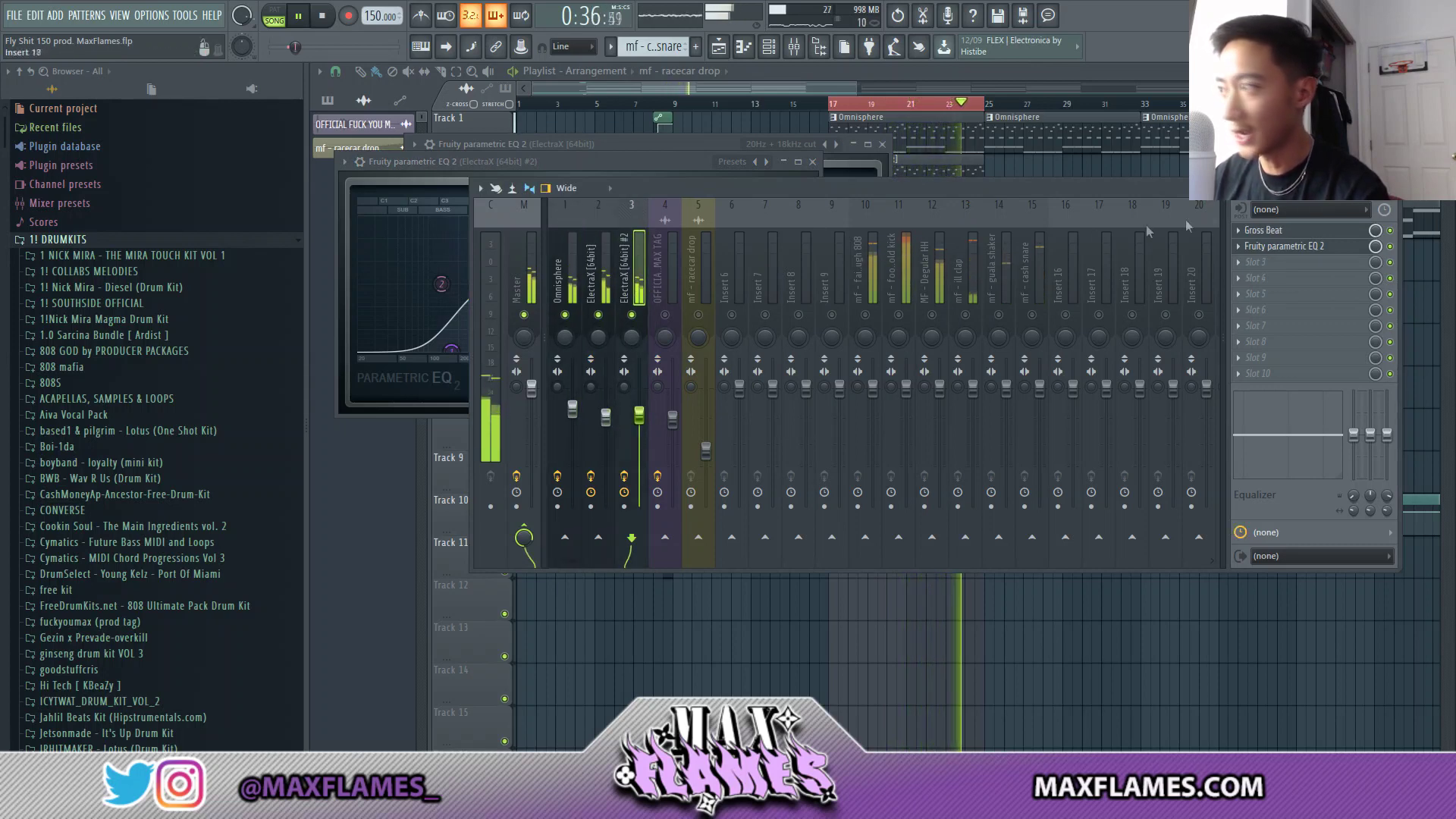
key(space)
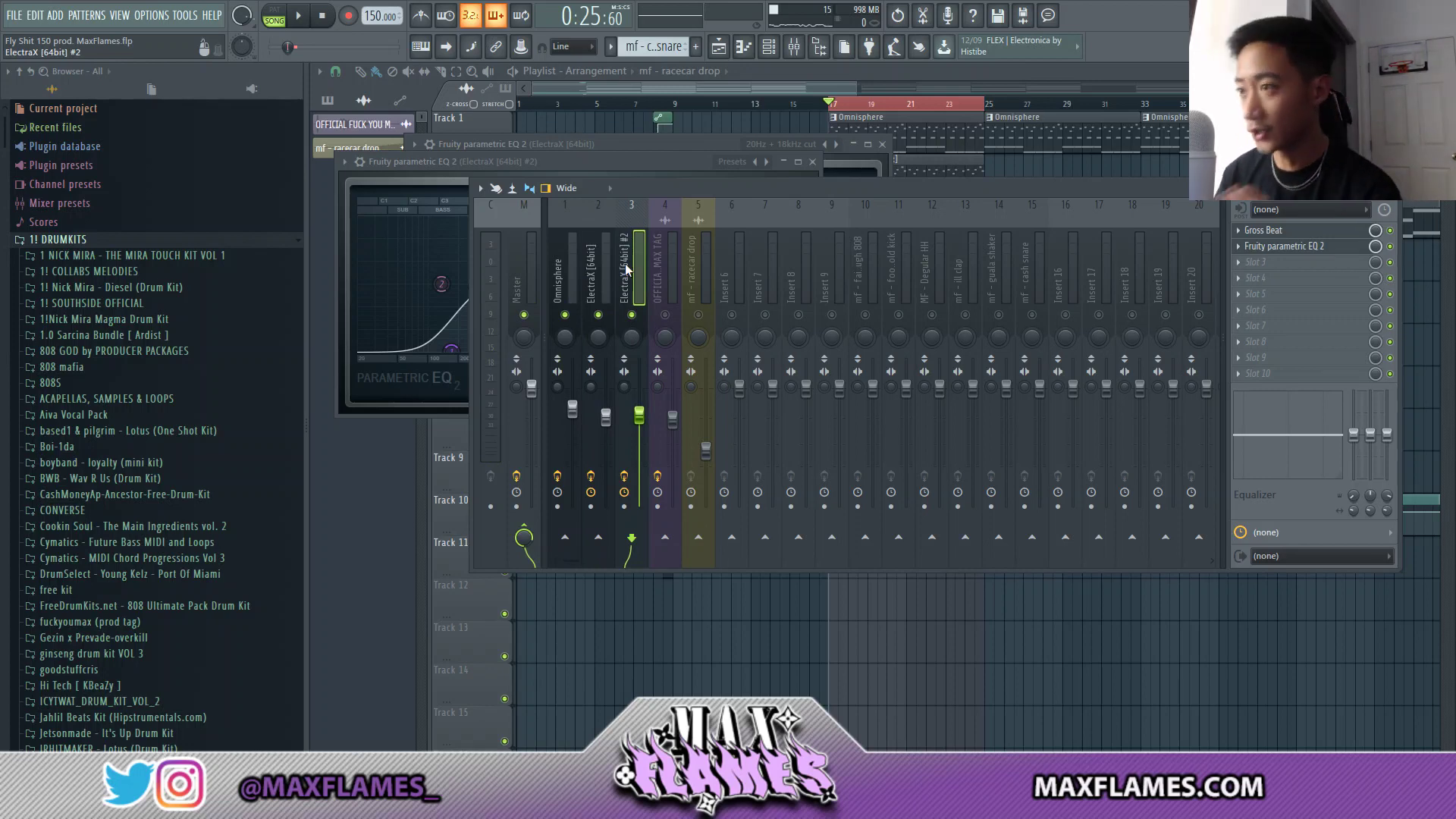
Step: Look over the drum tracks on mixer inserts 10 to 15, from the 808 to the cash snare
click(874, 258)
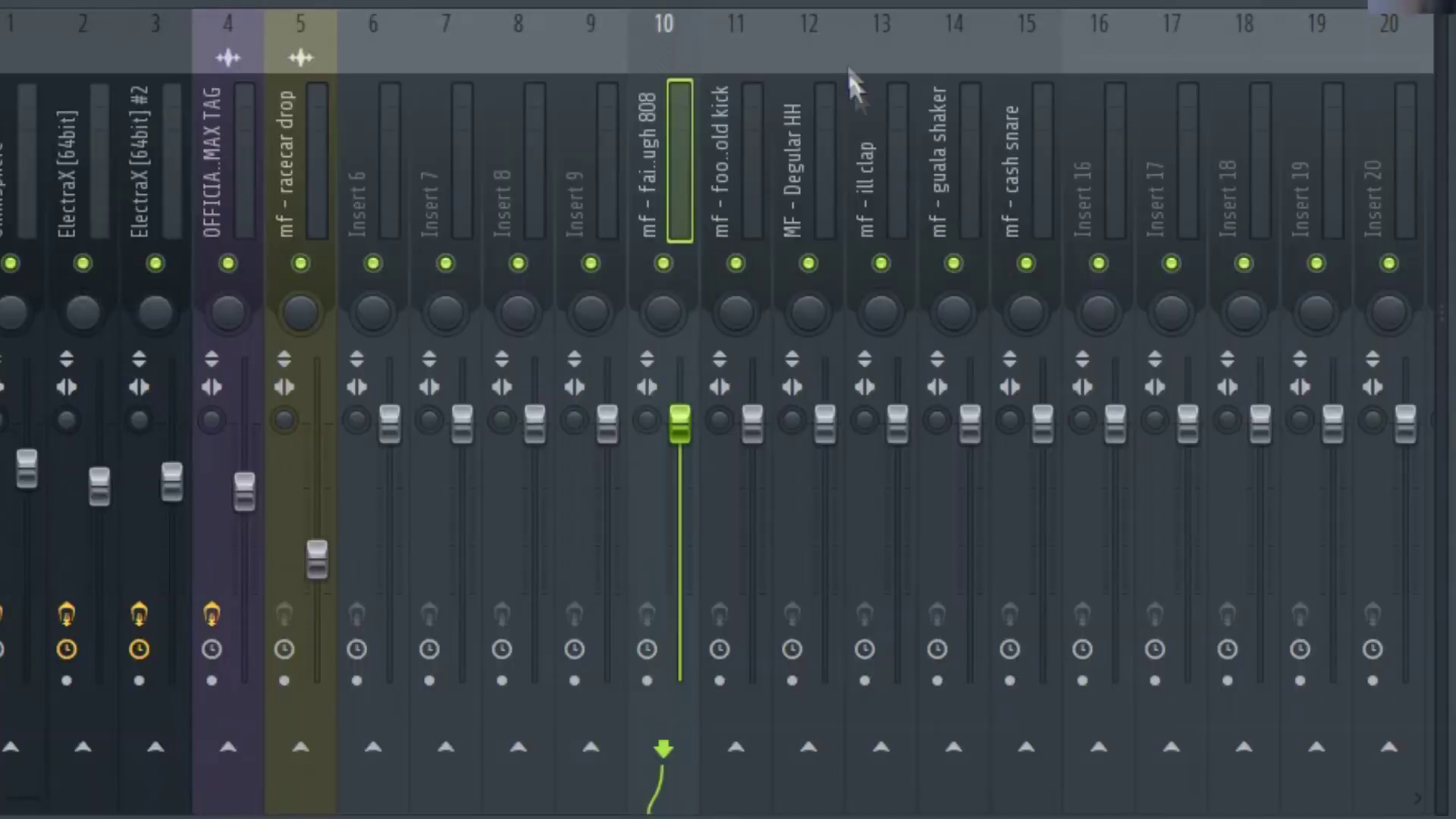
click(902, 279)
click(916, 263)
click(858, 159)
click(927, 151)
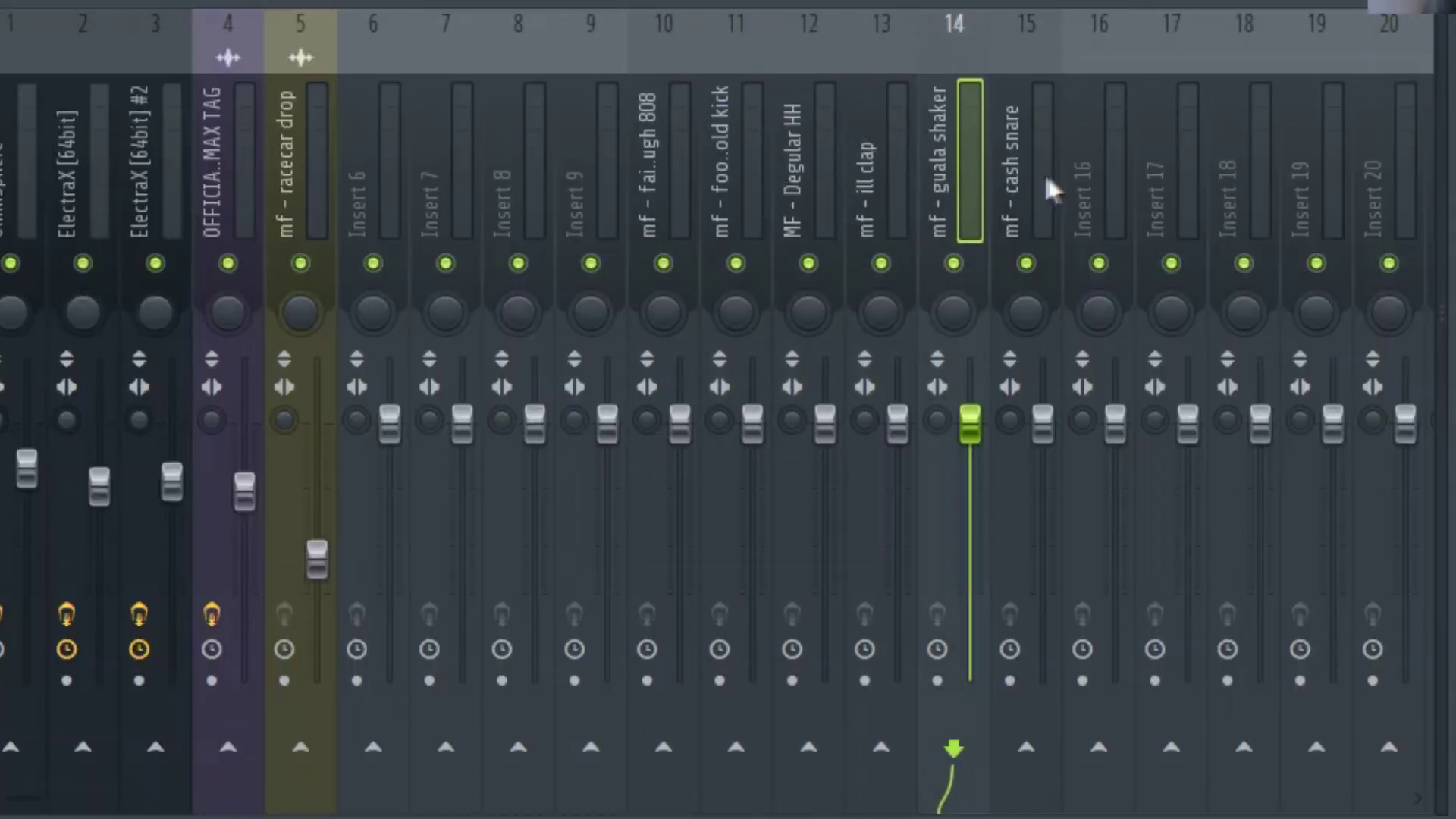
click(1046, 188)
click(942, 157)
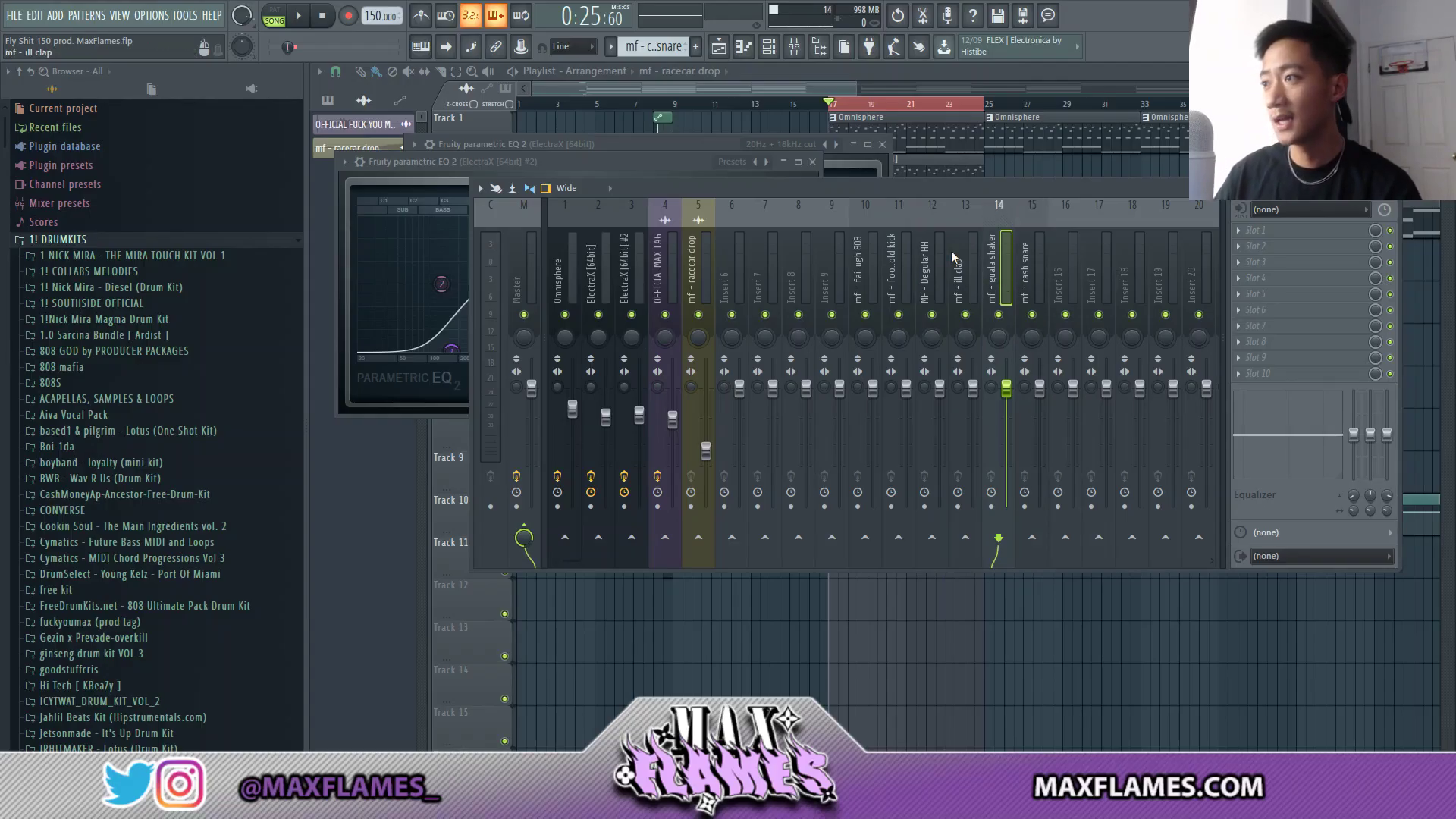
click(957, 262)
click(924, 260)
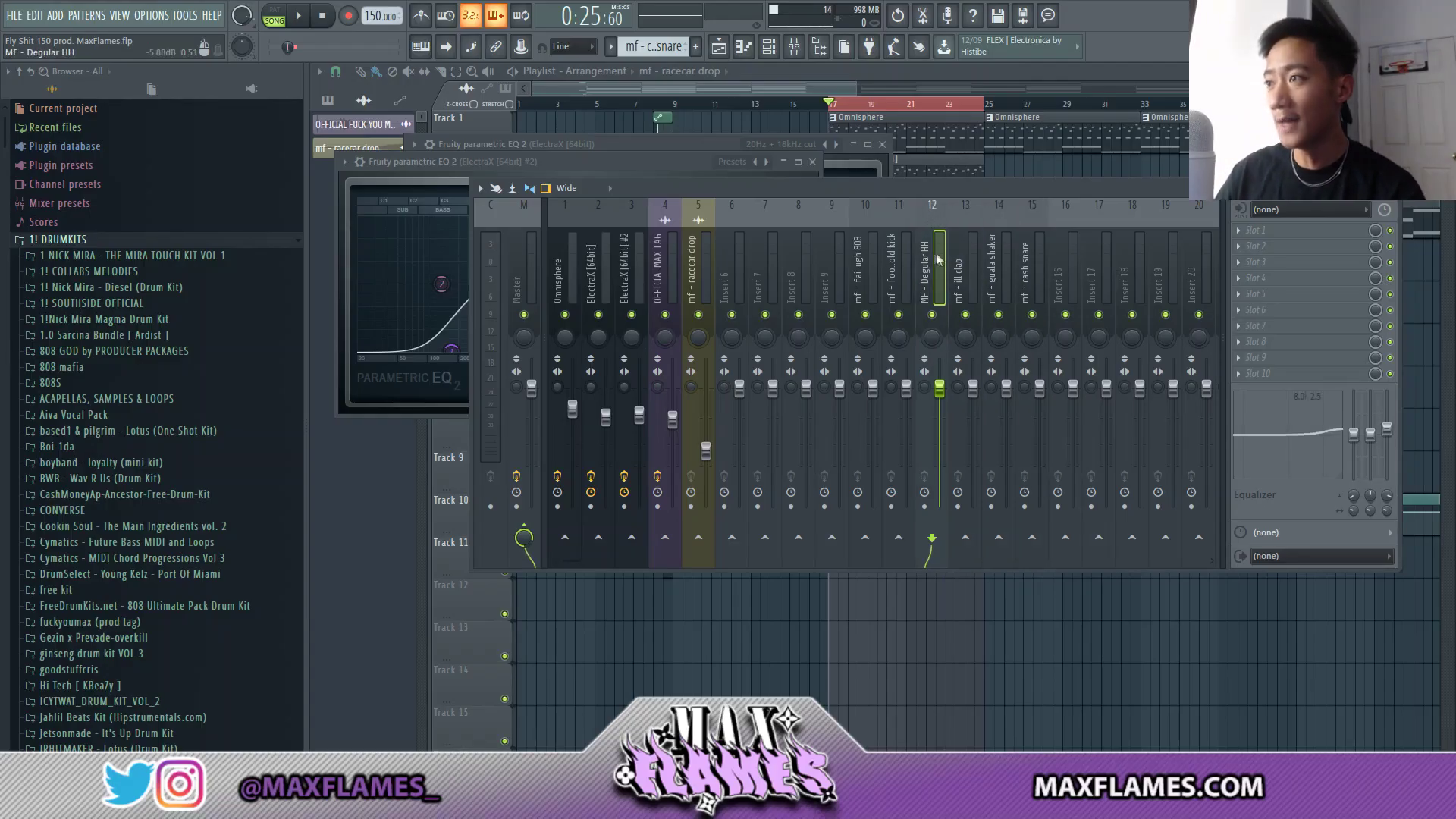
click(896, 258)
click(870, 252)
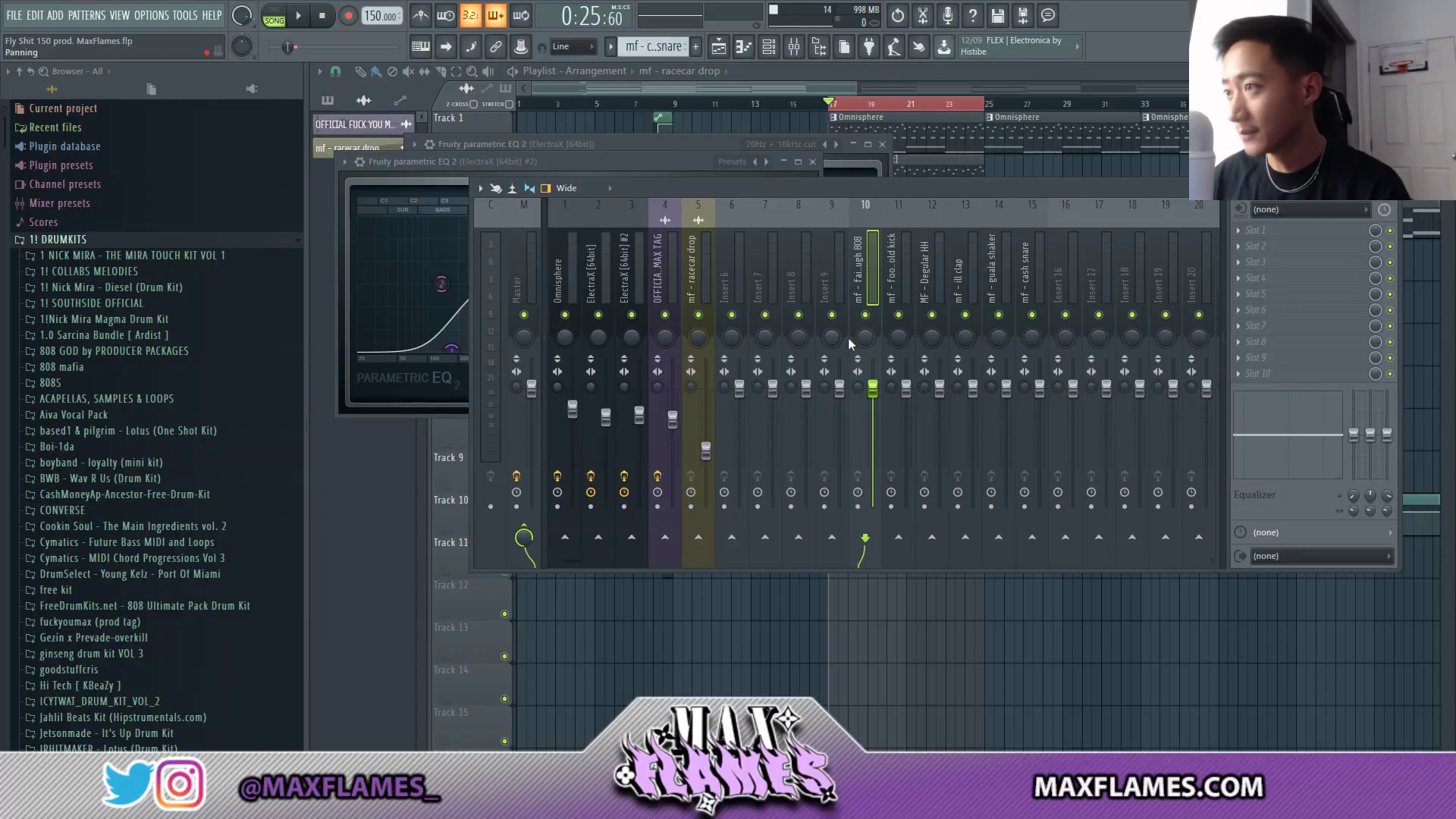
Step: Isolate the fair enough 808 track and lower its volume slightly, checking its level in playback
click(899, 315)
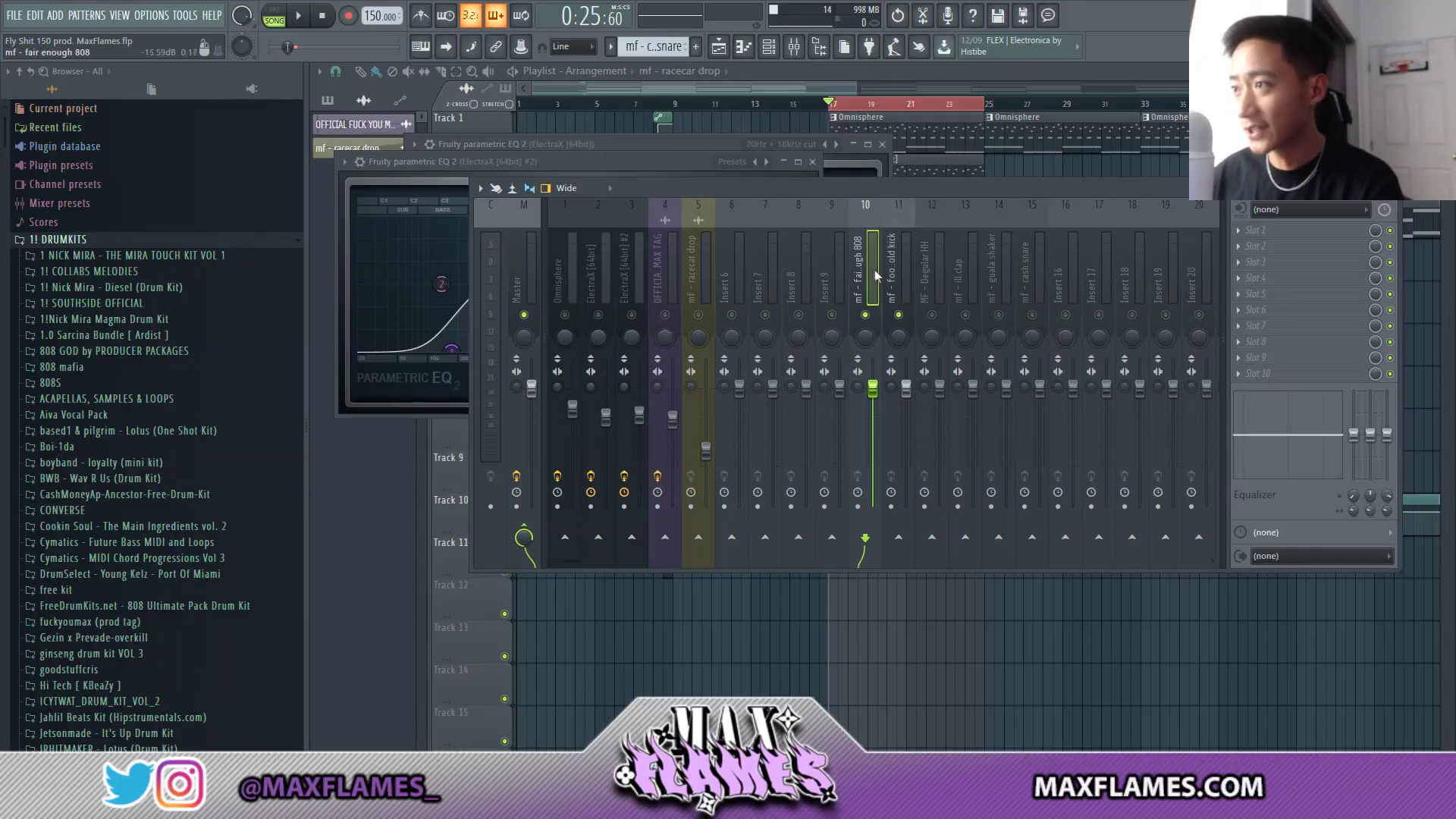
key(space)
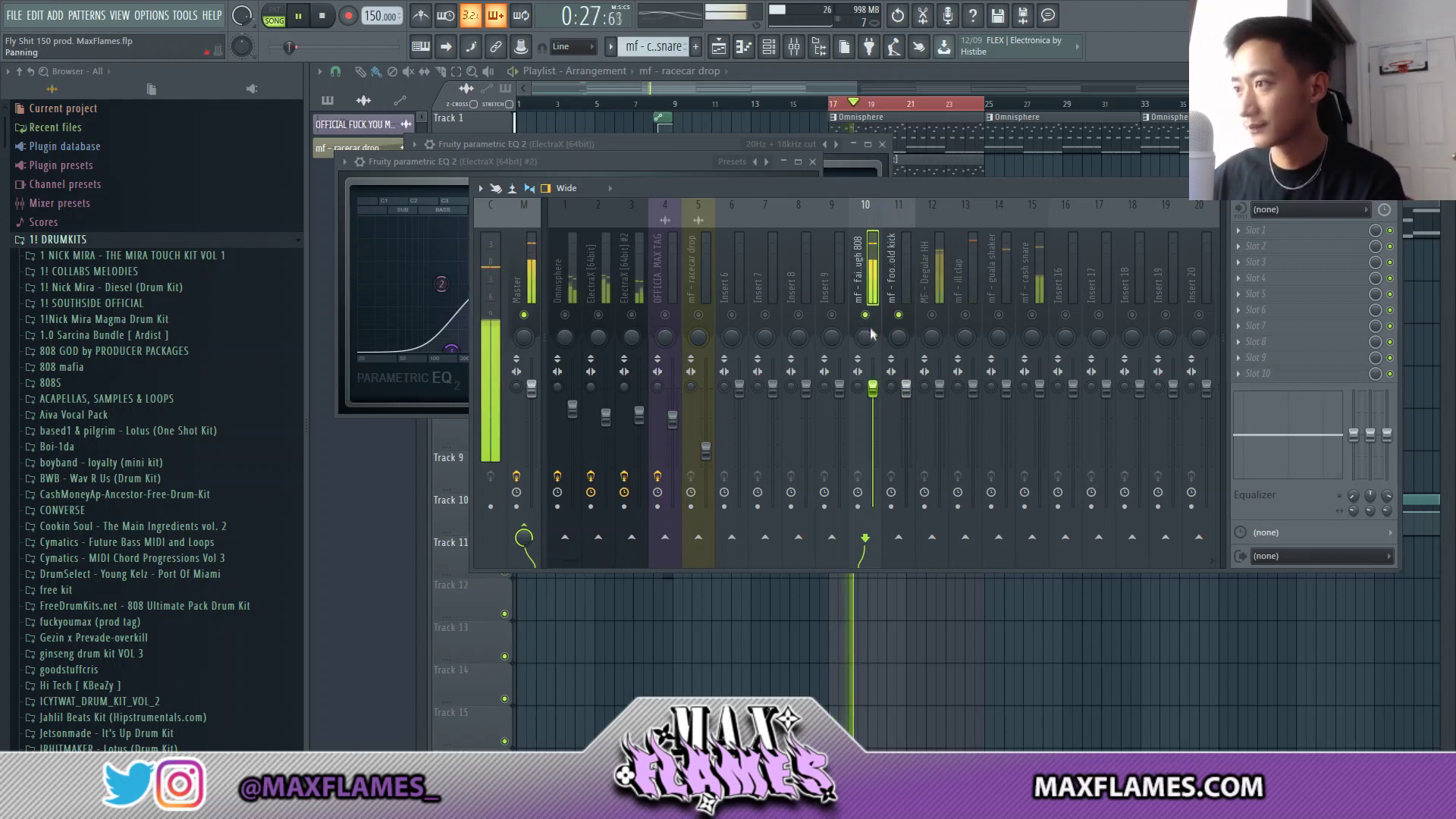
key(space)
drag(874, 387, 873, 400)
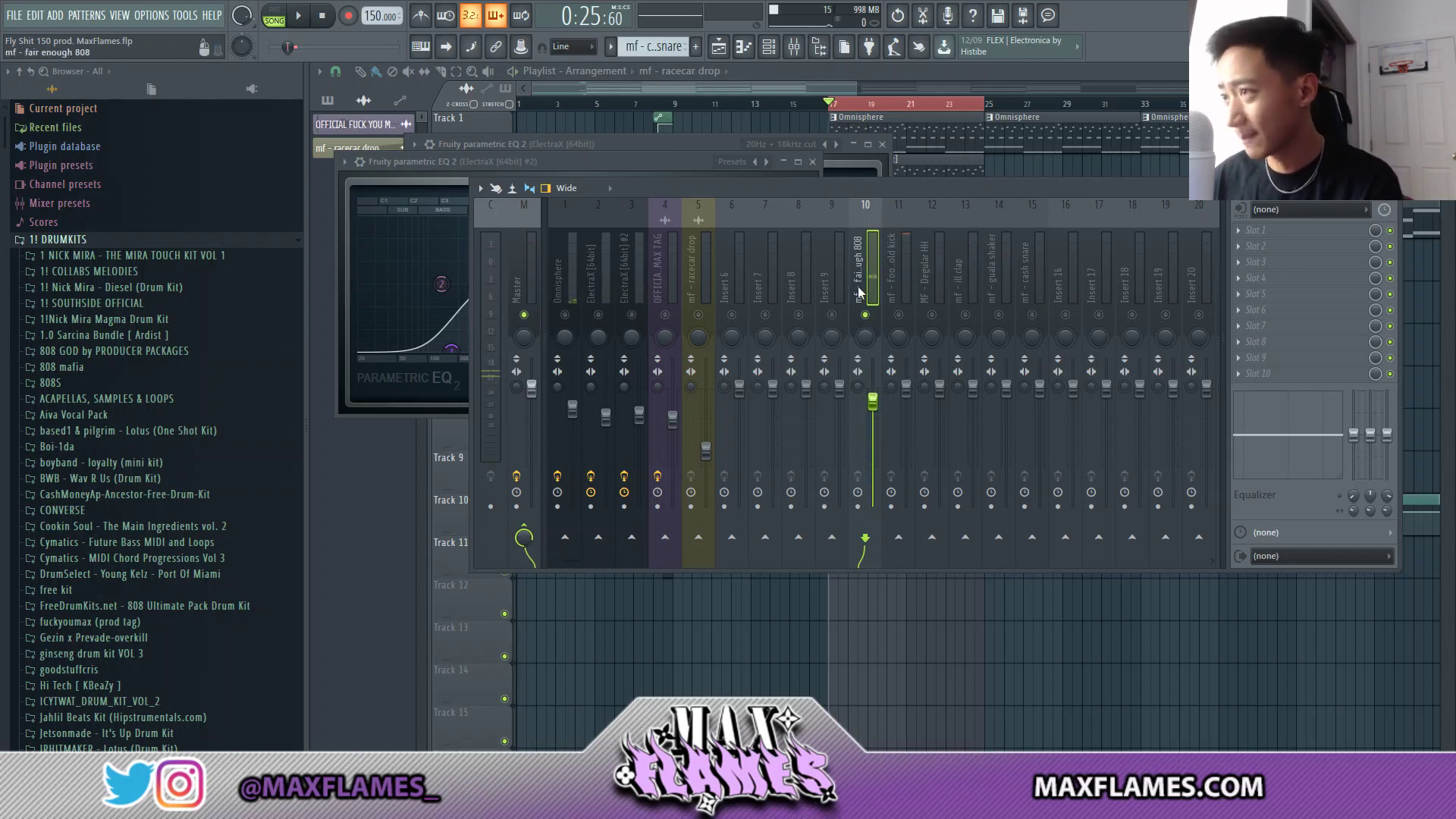
key(space)
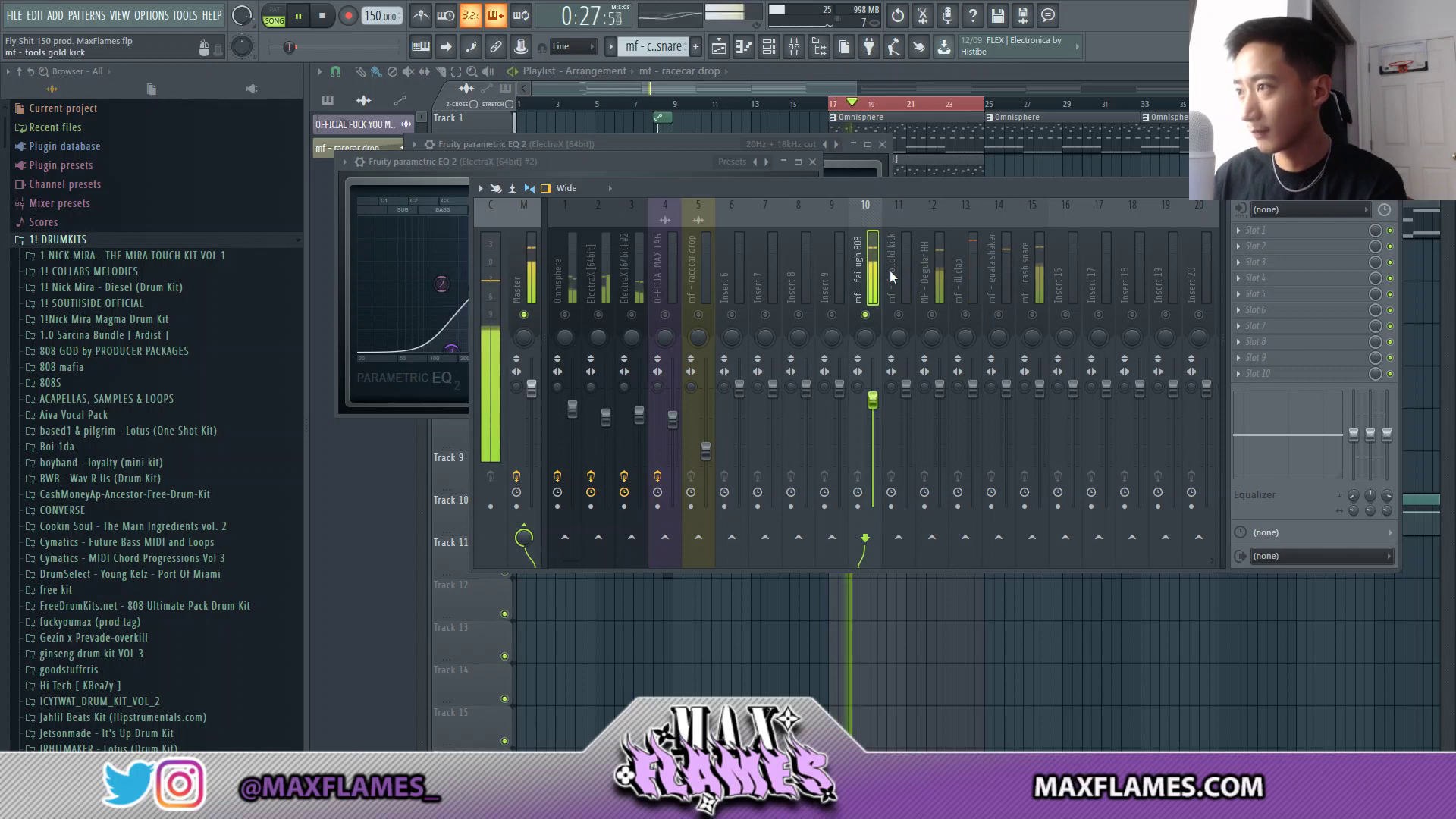
key(space)
Step: Unmute the fools gold kick track and lower its volume to about -2.5 dB against the 808
key(Right)
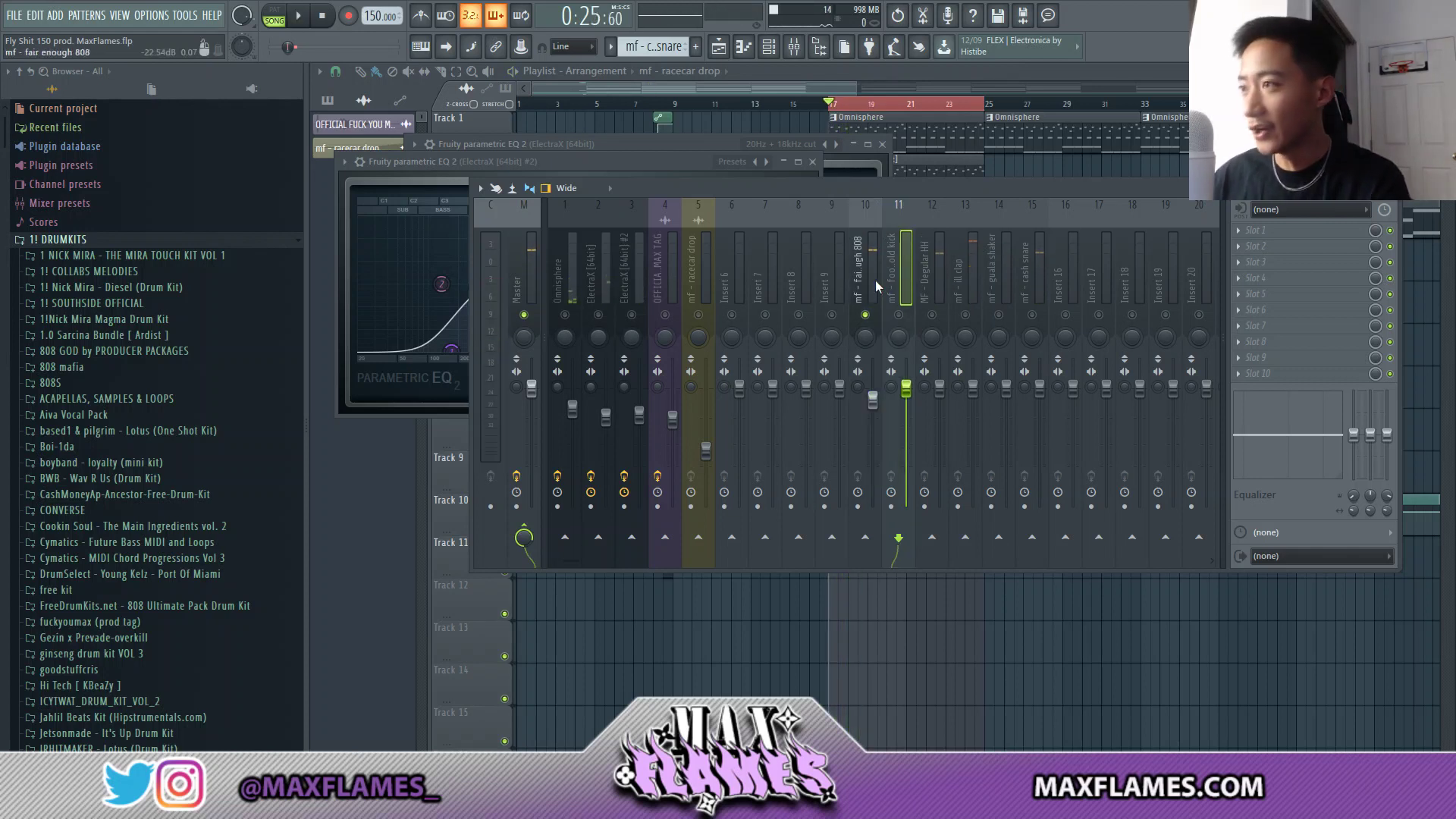
click(899, 314)
drag(909, 395, 911, 411)
key(space)
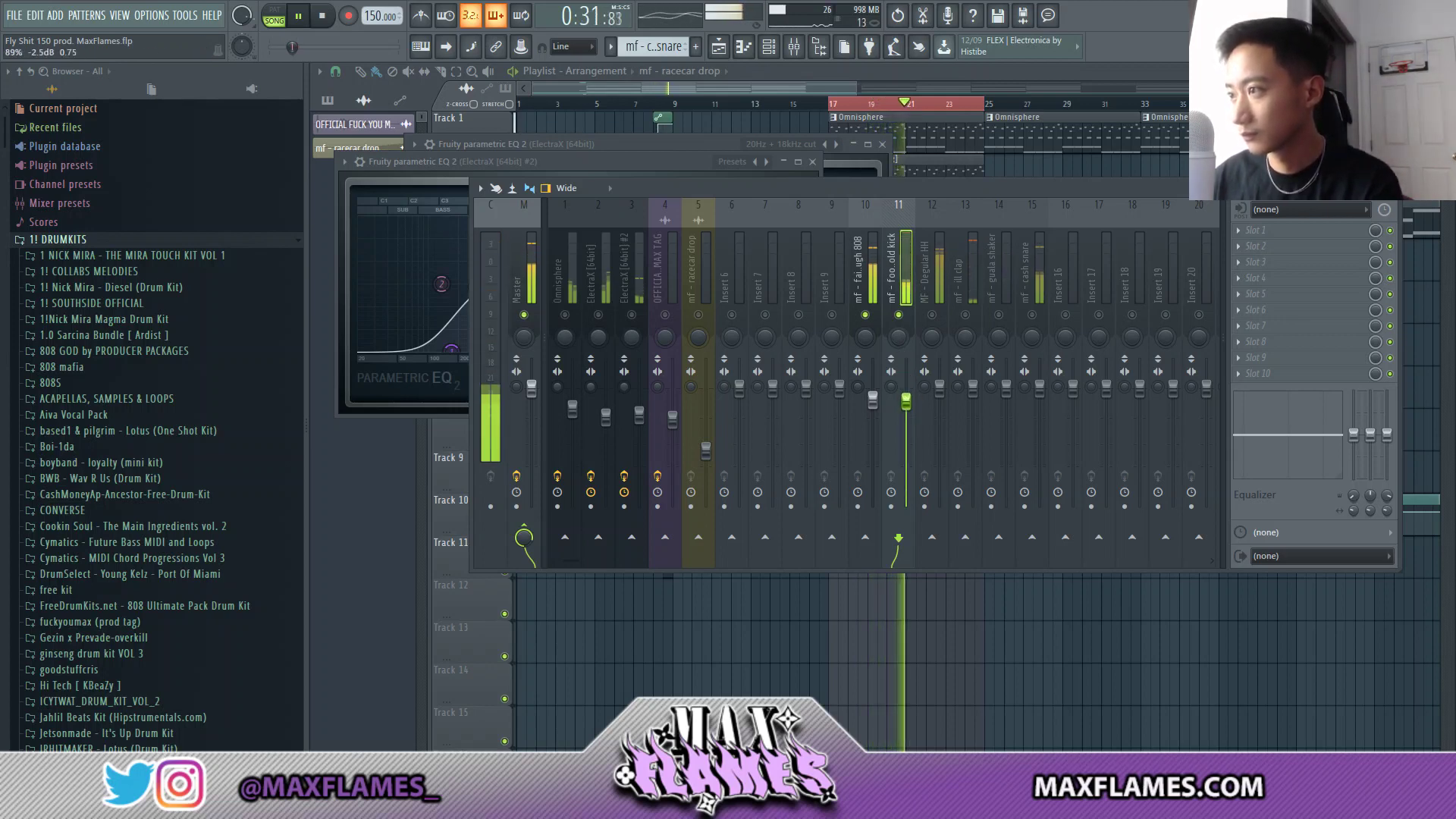
key(space)
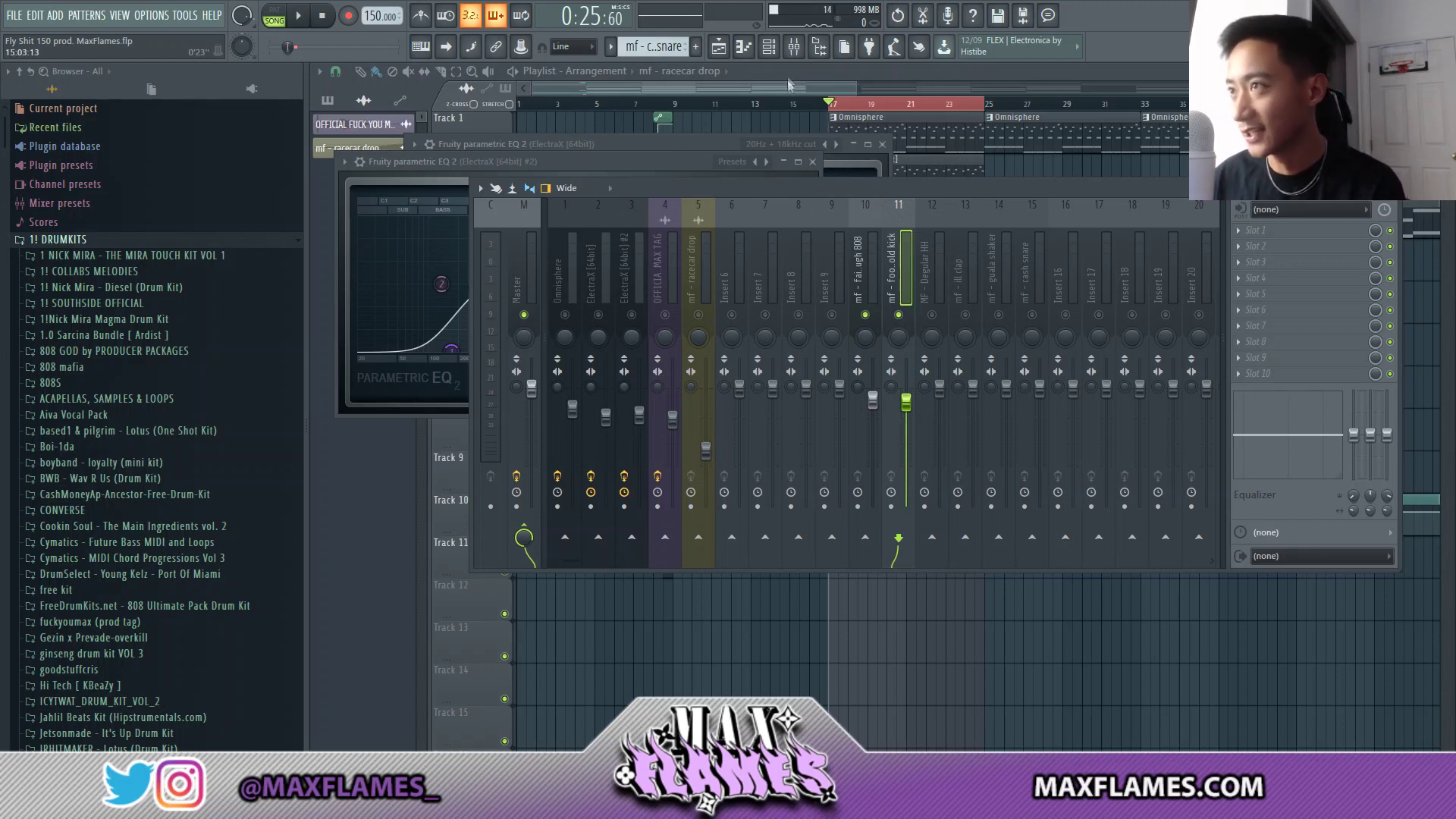
Step: Open the fools gold kick's sampler settings from the channel rack and enable Reverse polarity, comparing playback with the 808
click(768, 46)
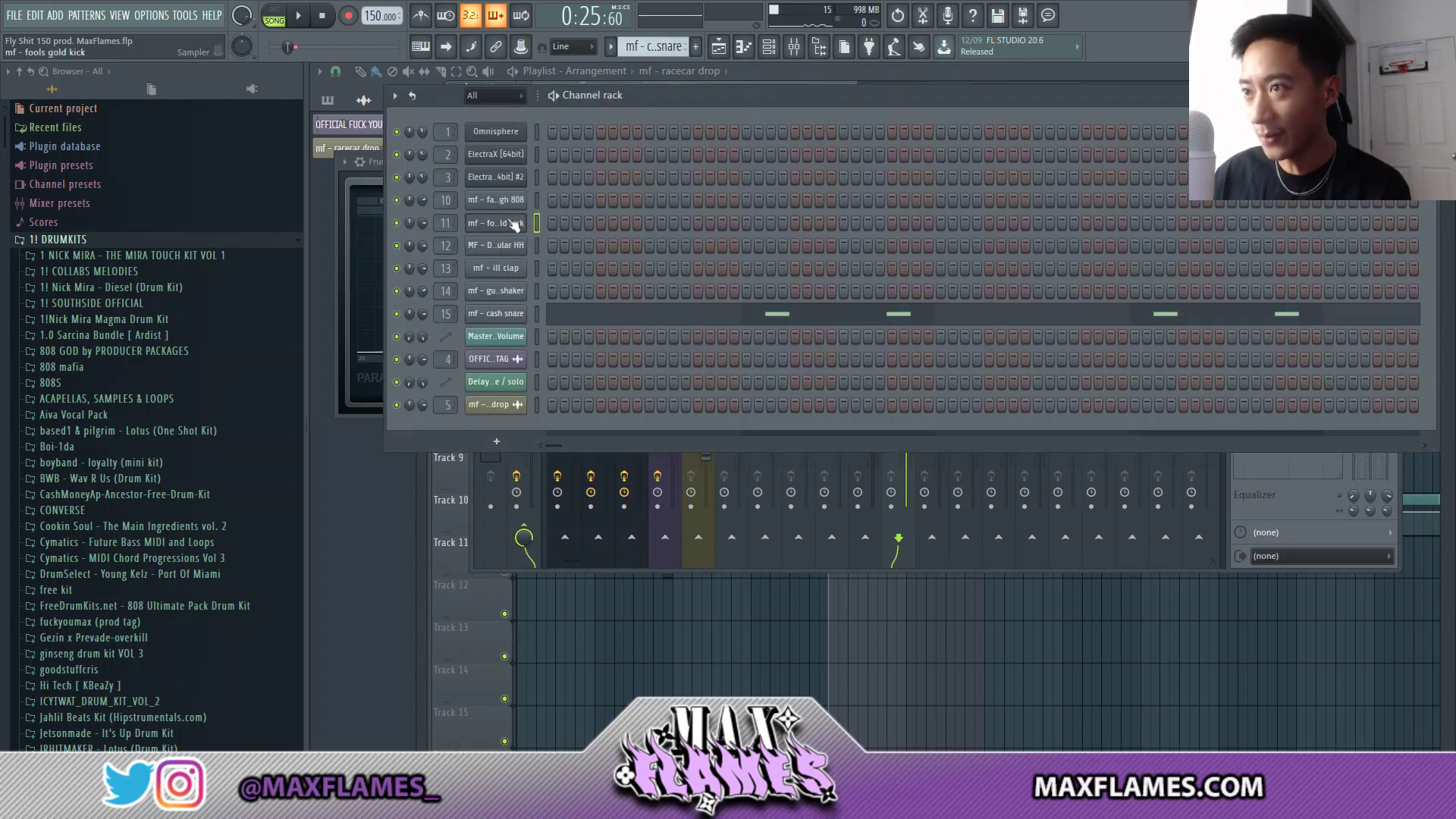
click(516, 223)
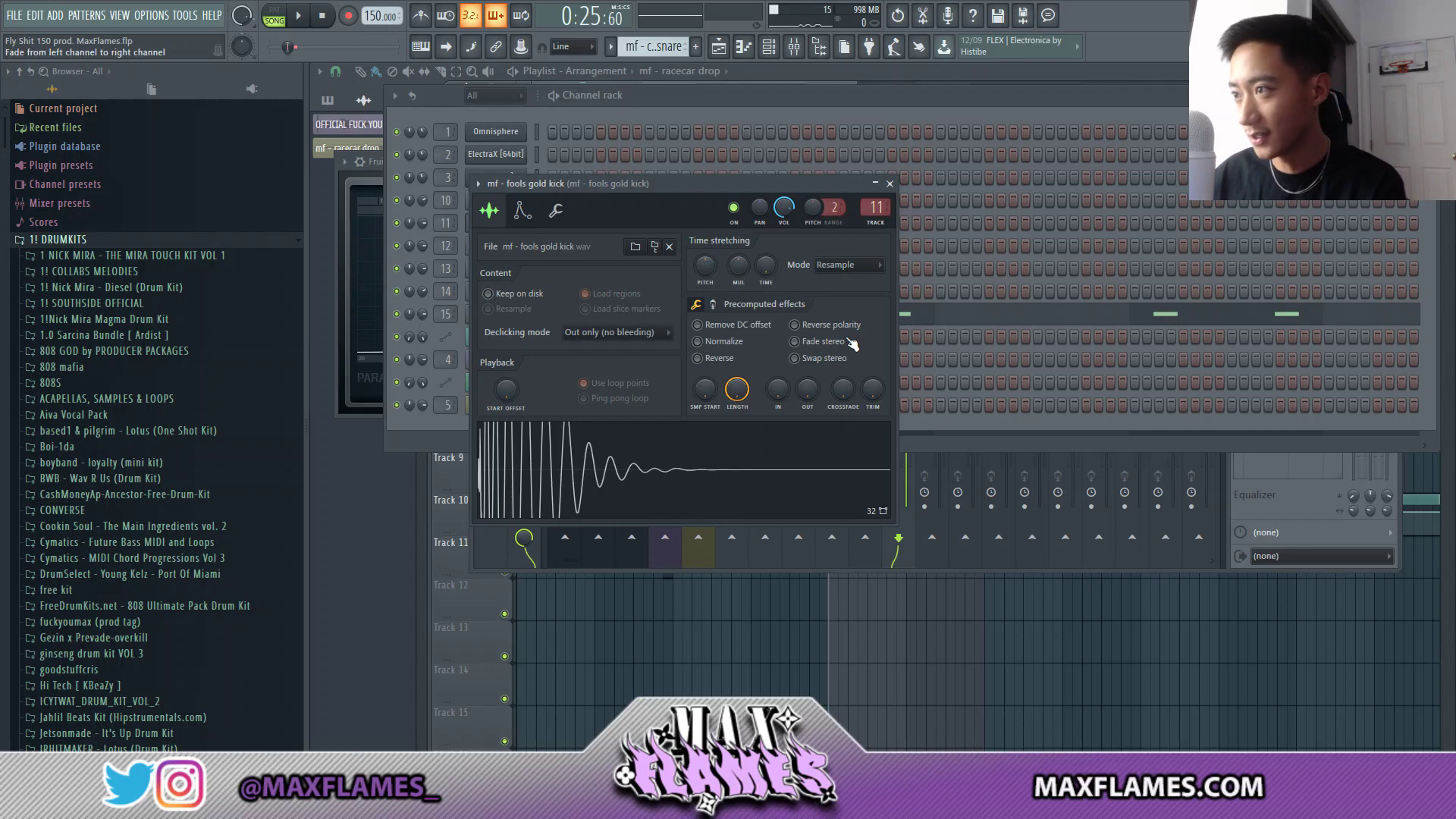
click(902, 513)
key(space)
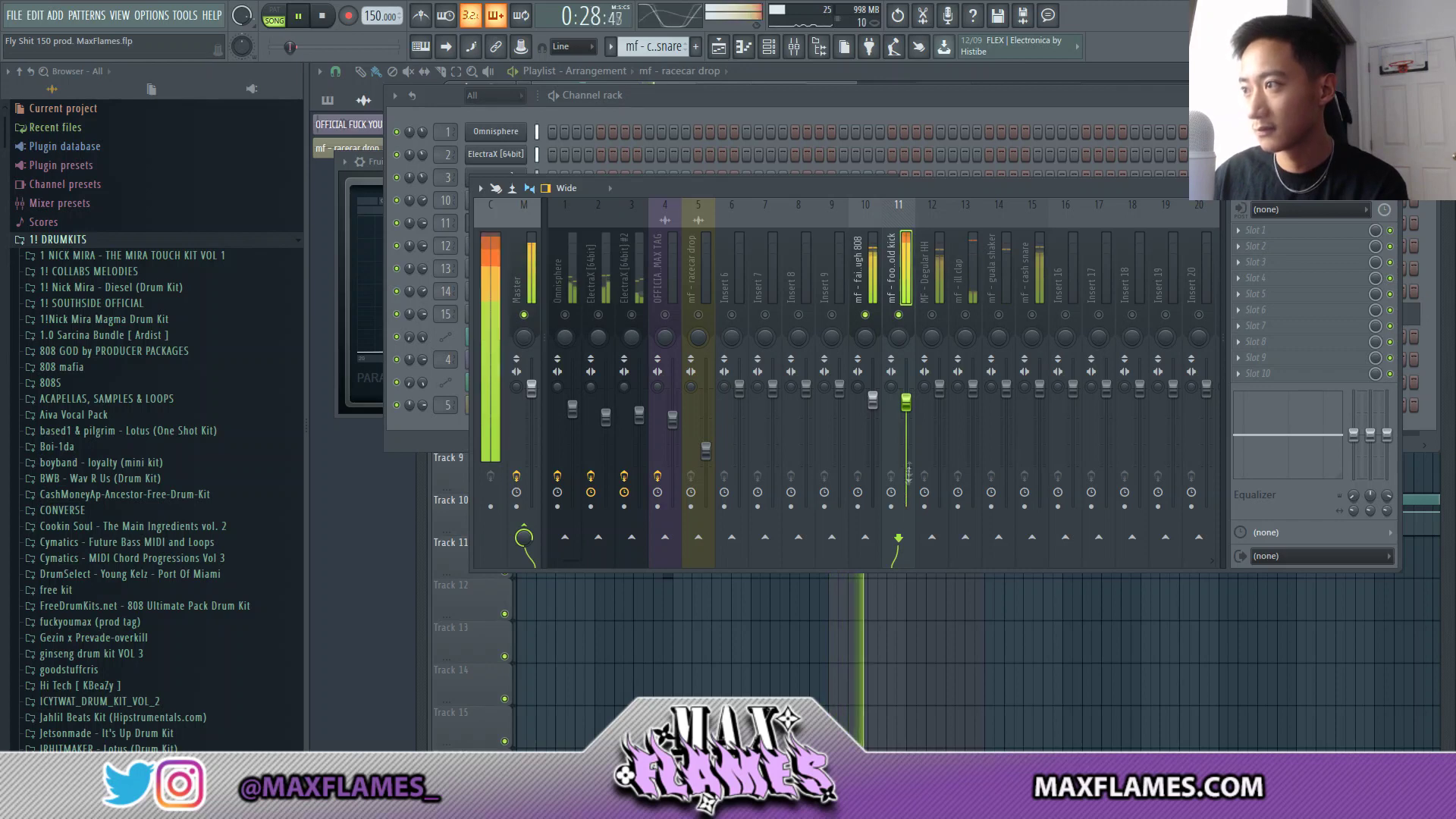
click(730, 111)
key(space)
click(496, 223)
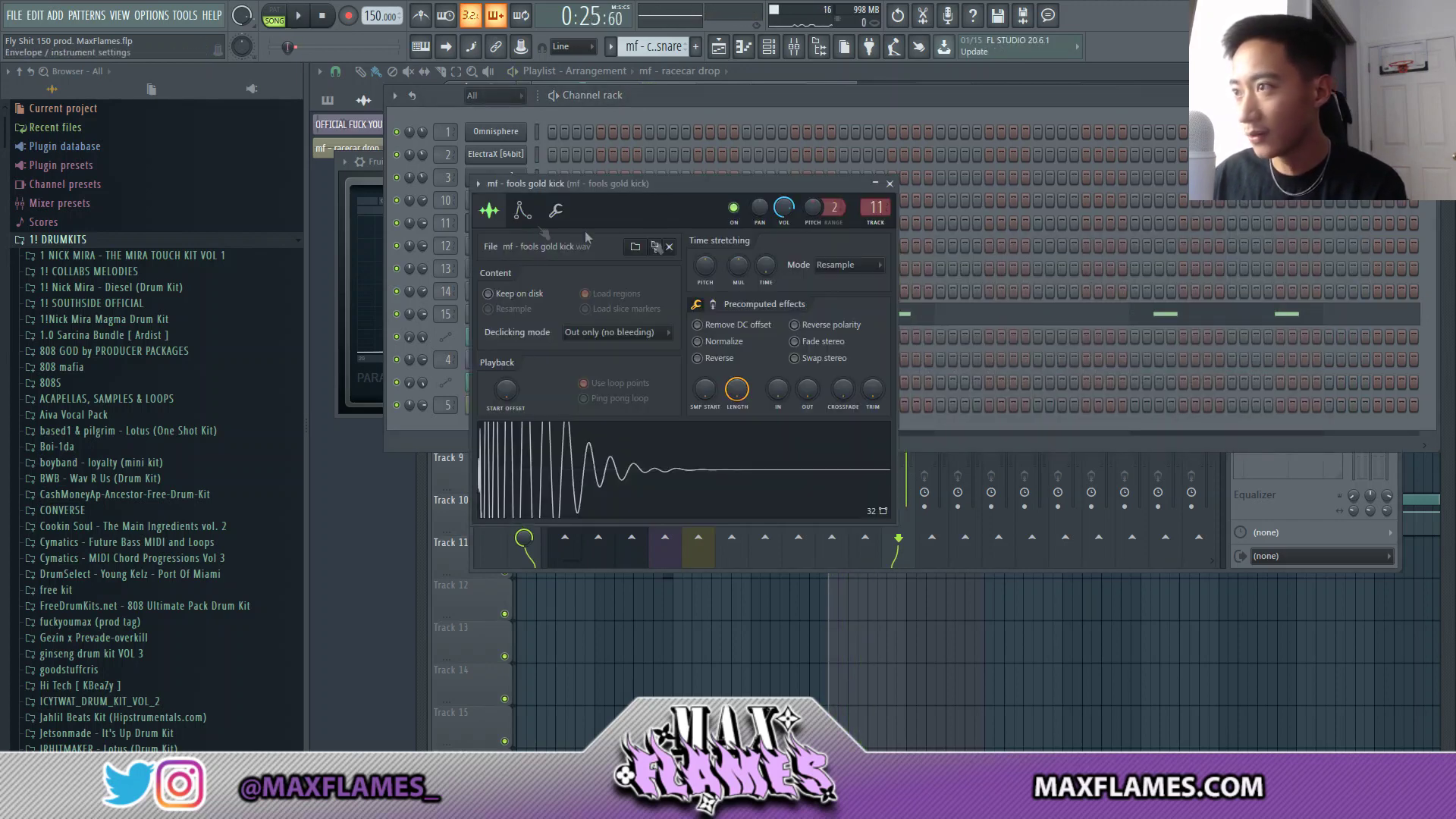
key(space)
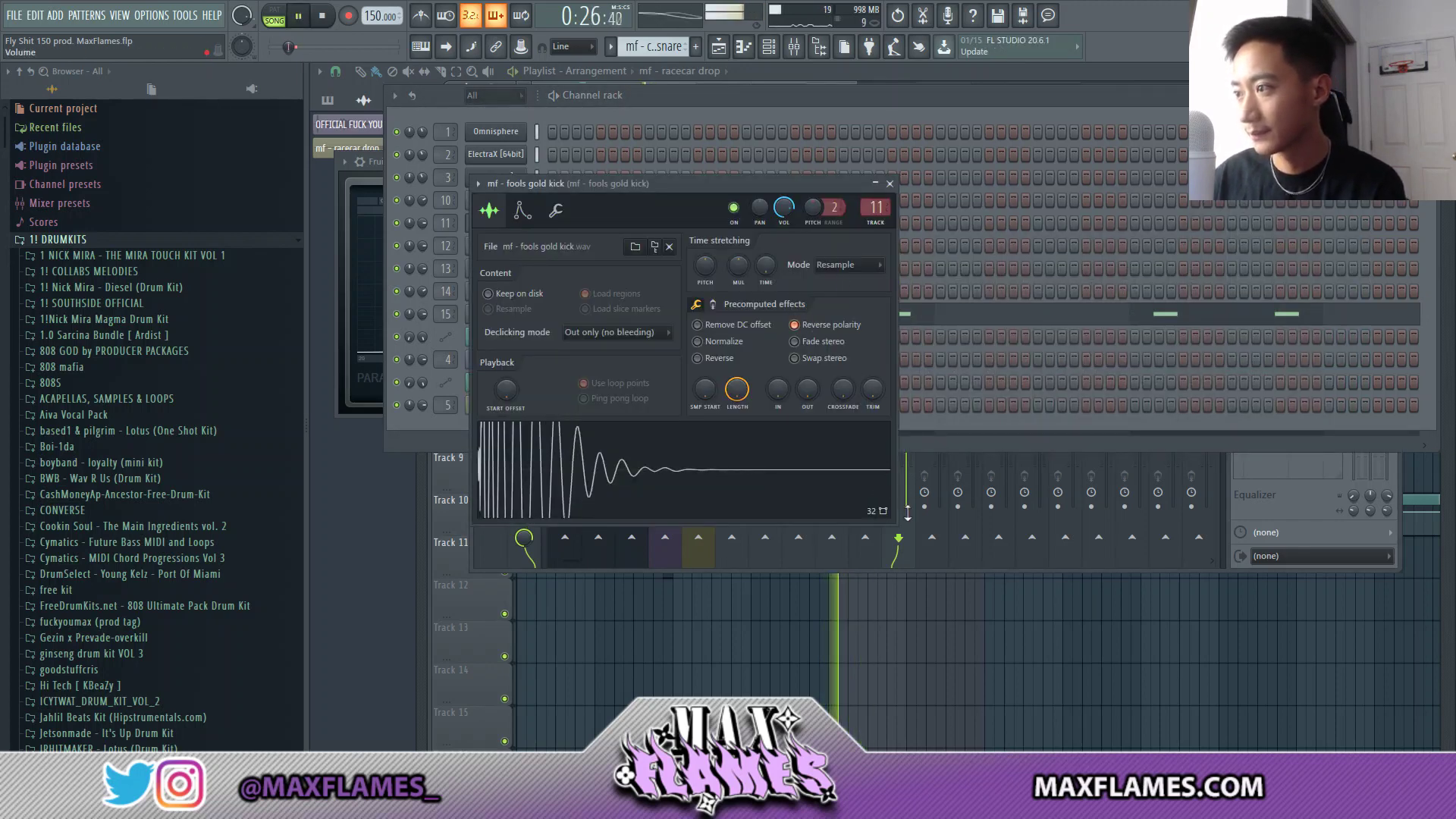
Step: Fine-tune the fools gold kick and 808 mixer volumes against each other
click(907, 494)
drag(907, 404, 915, 405)
key(space)
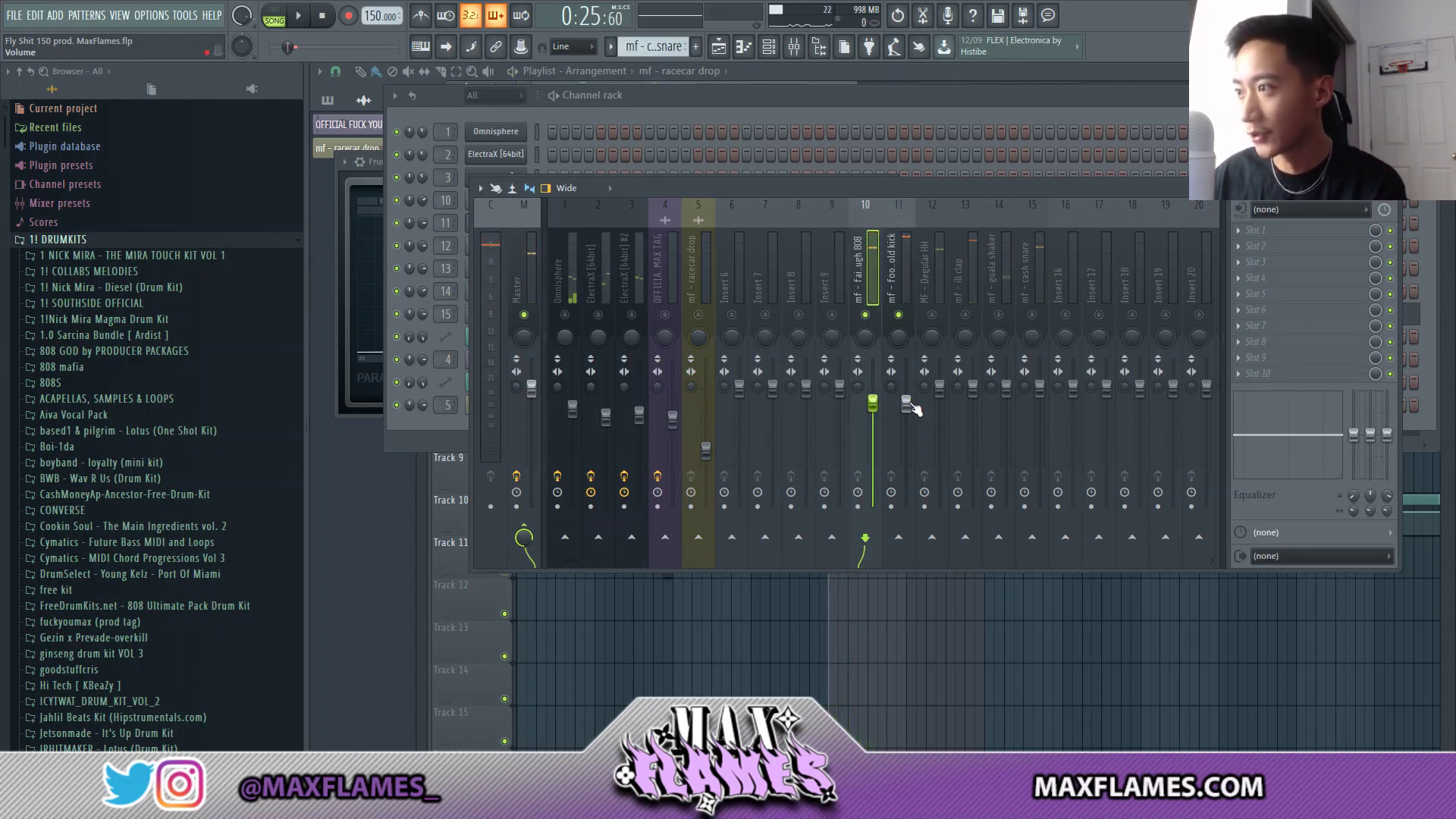
click(879, 270)
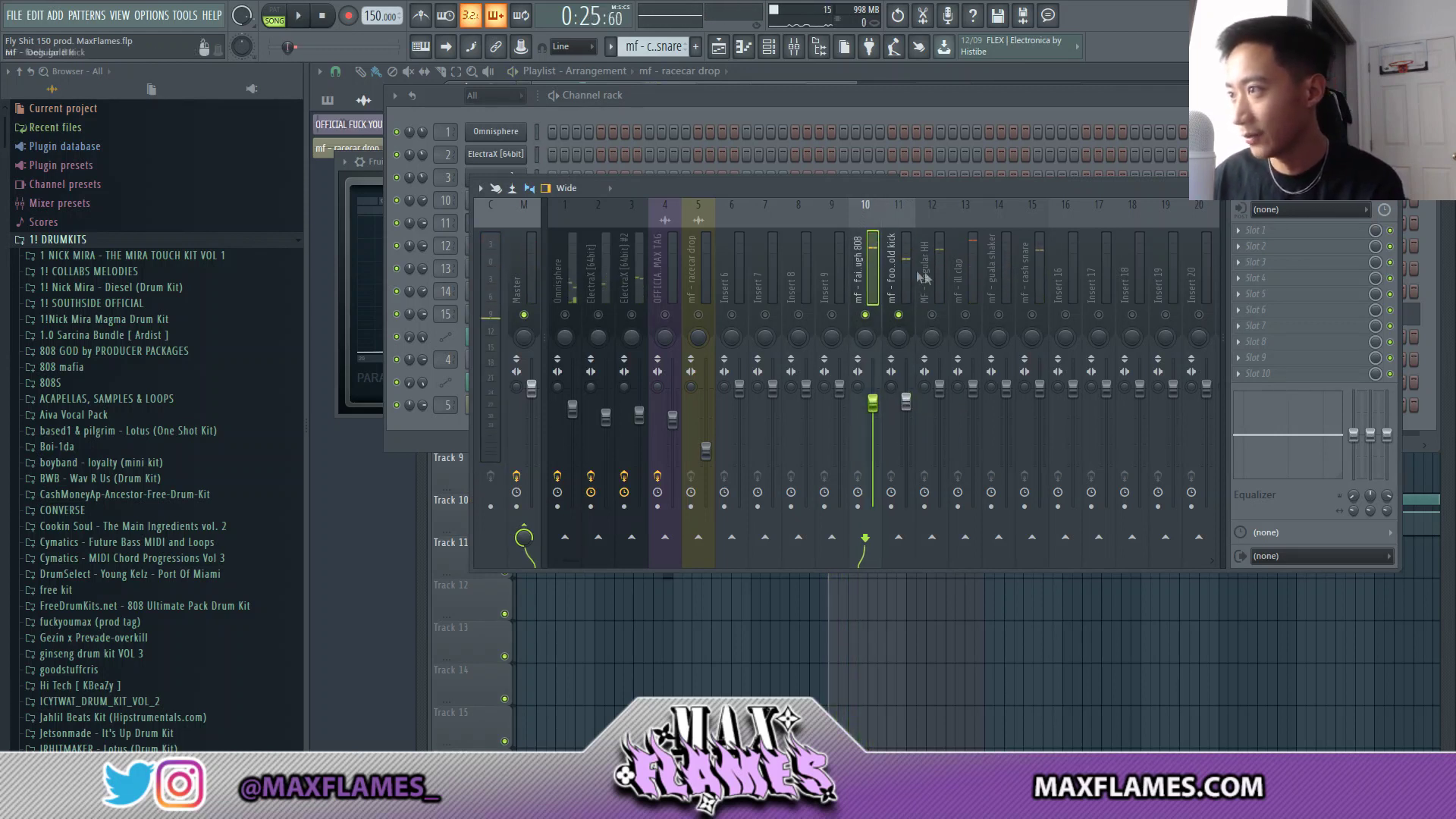
Step: Unmute the Degular HH track, lower its volume and reduce its high EQ band gain to 1.7
click(933, 315)
key(space)
drag(939, 389, 940, 425)
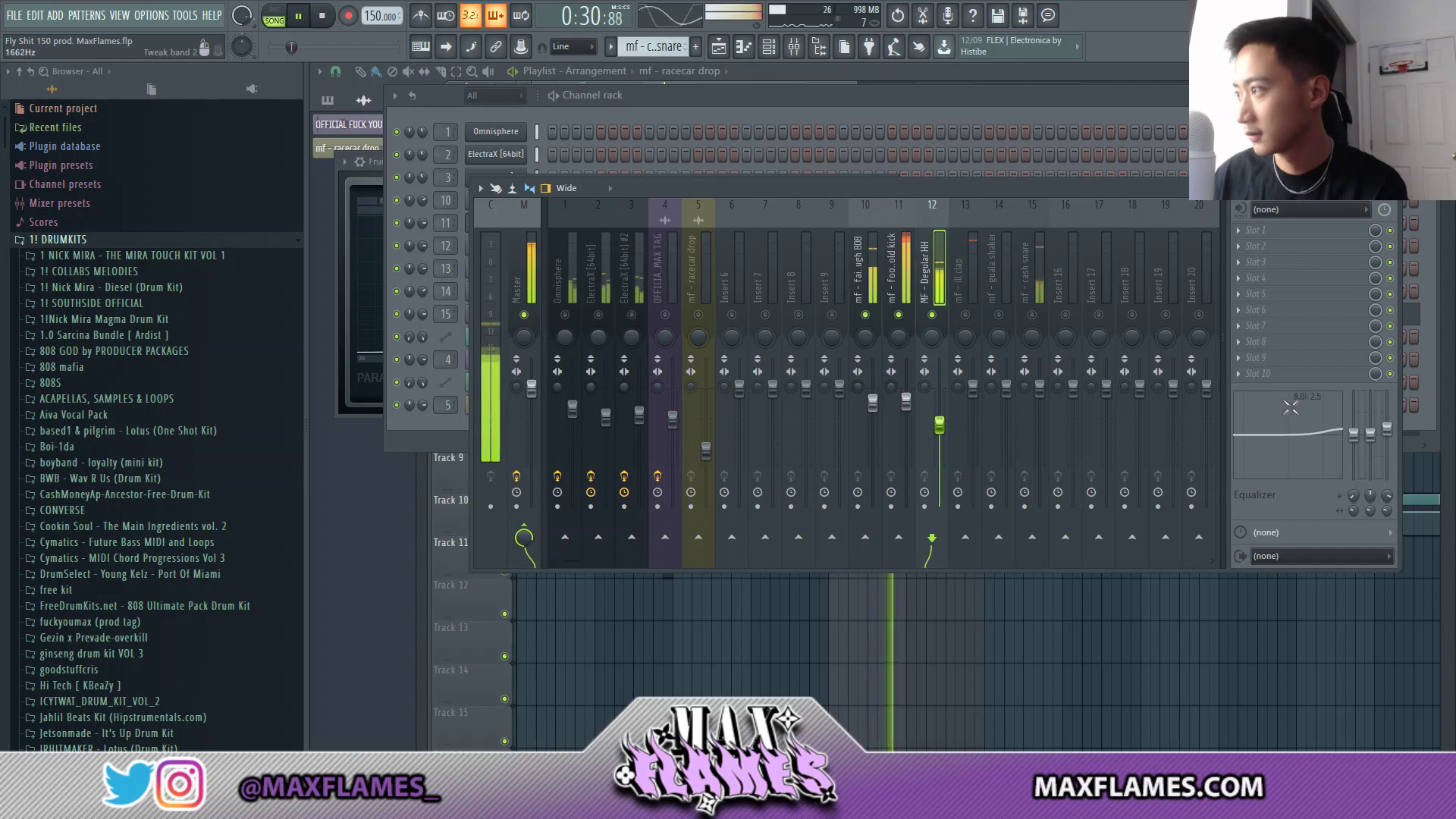
drag(1388, 429, 1388, 433)
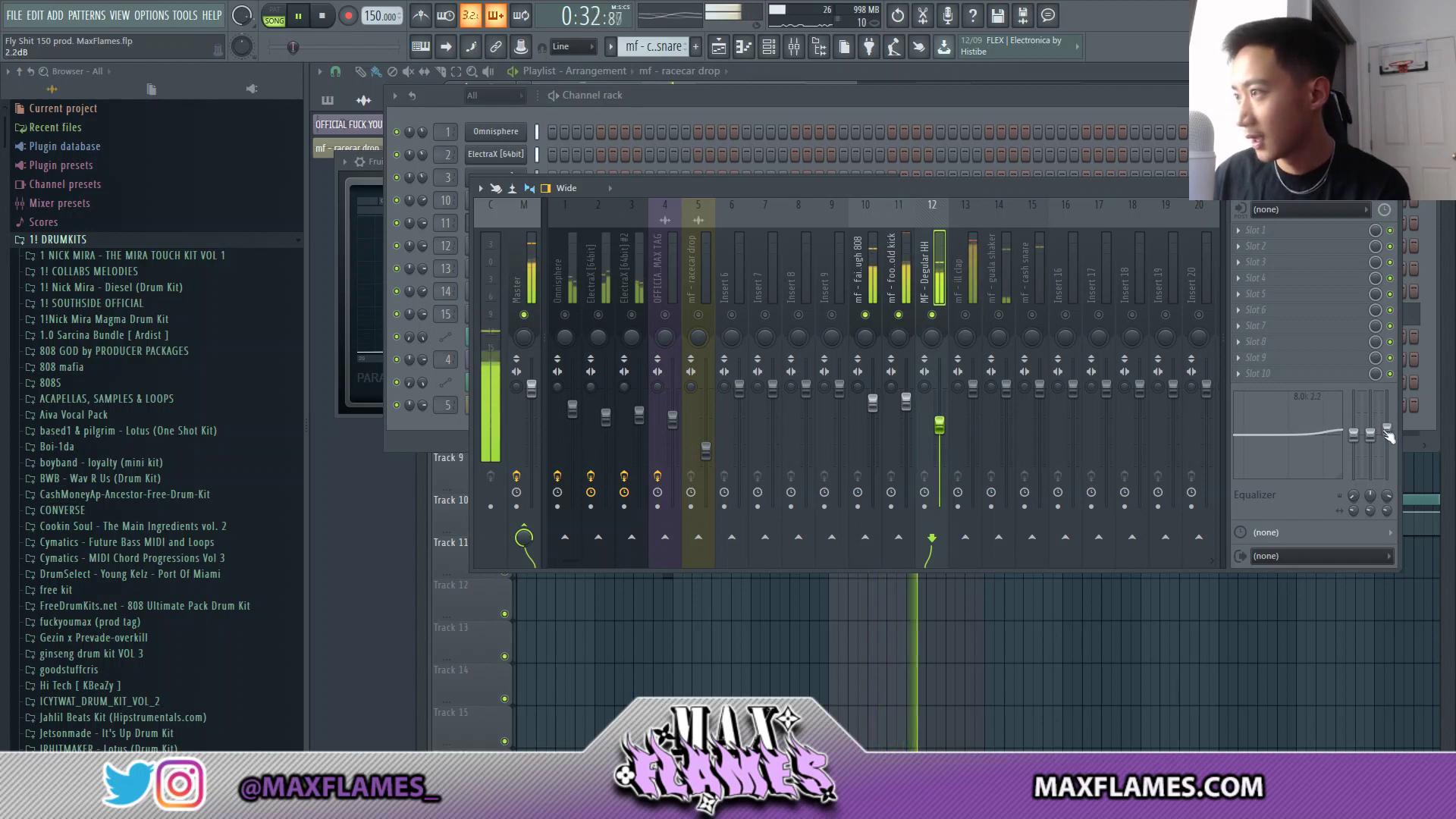
key(space)
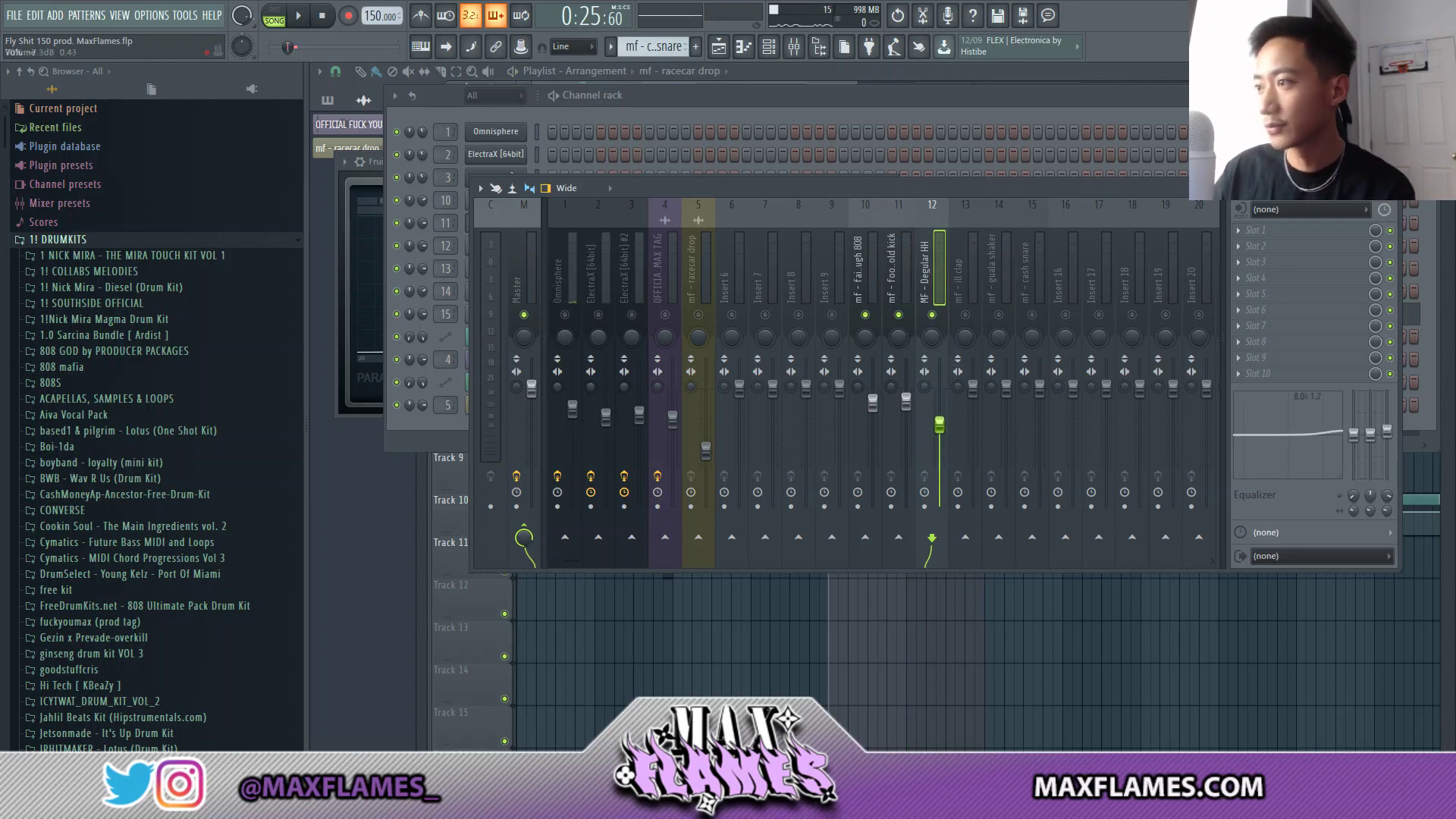
Step: Unmute the ill clap track and lower its volume to fit the other drums
click(962, 296)
drag(974, 390, 976, 403)
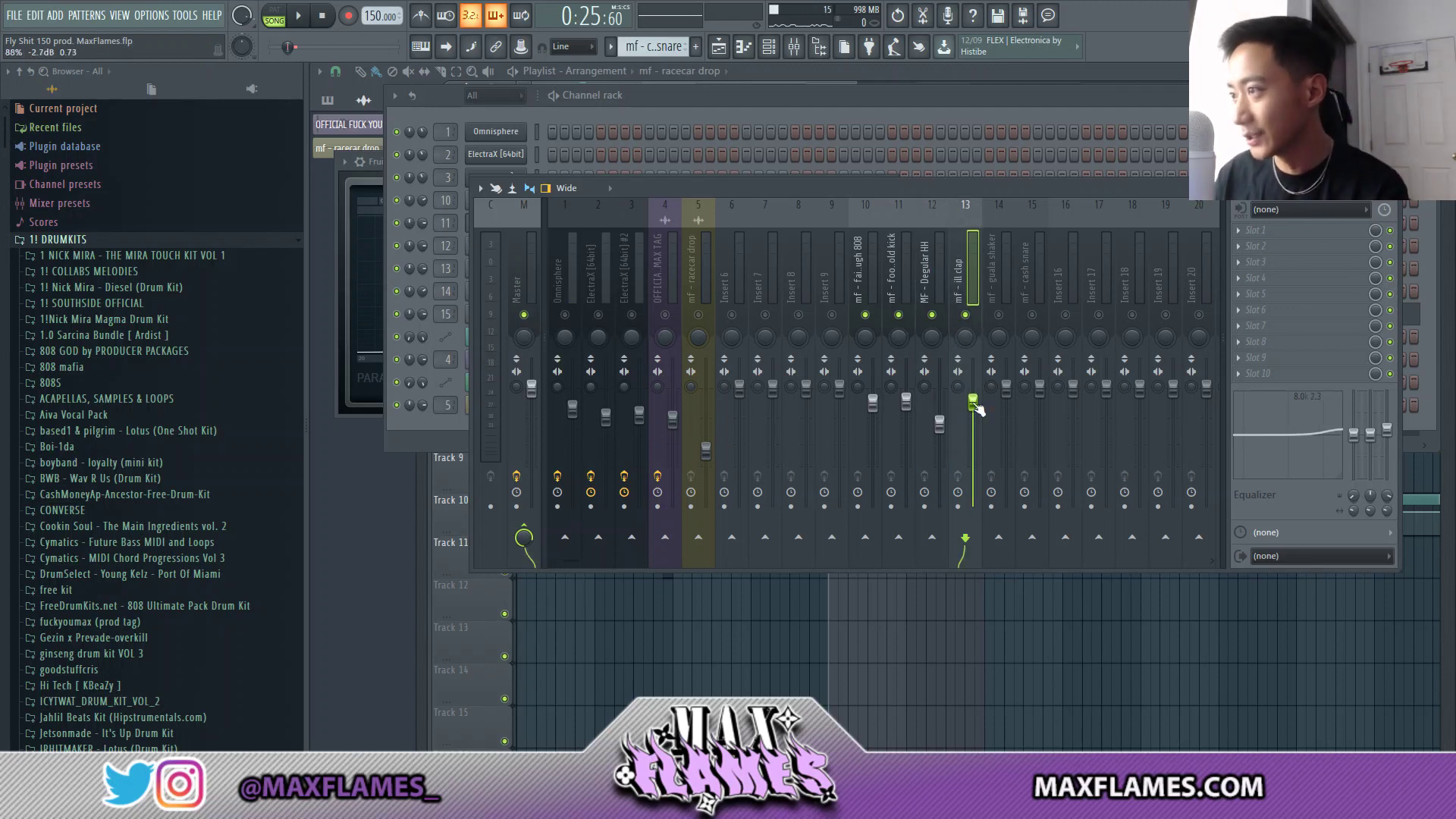
key(space)
Step: Unmute the guala shaker and cash snare tracks and lower both volumes to fit the drum mix
click(998, 315)
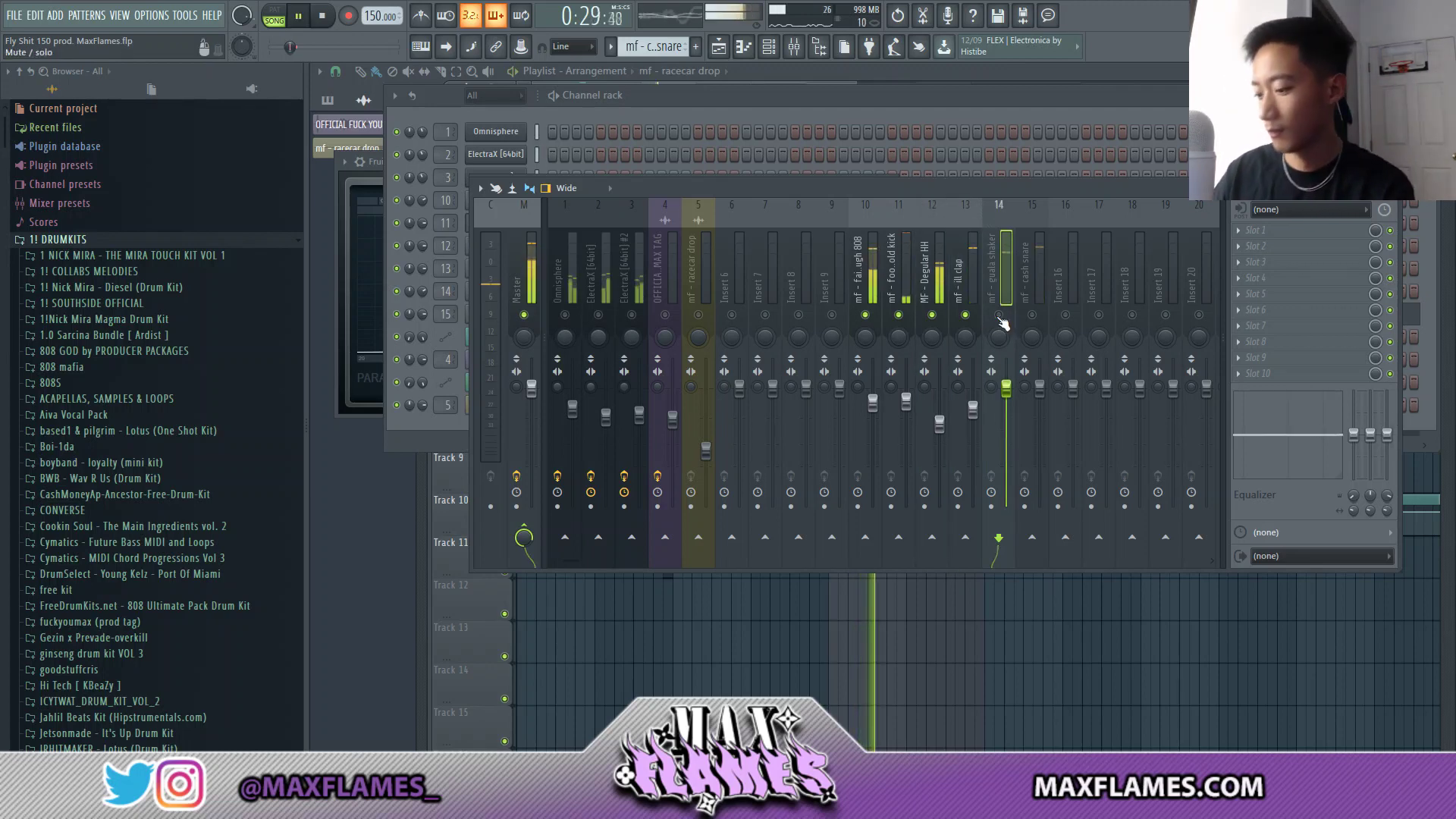
mouse_move(1007, 389)
mouse_down()
mouse_move(1006, 429)
mouse_move(1007, 416)
mouse_up()
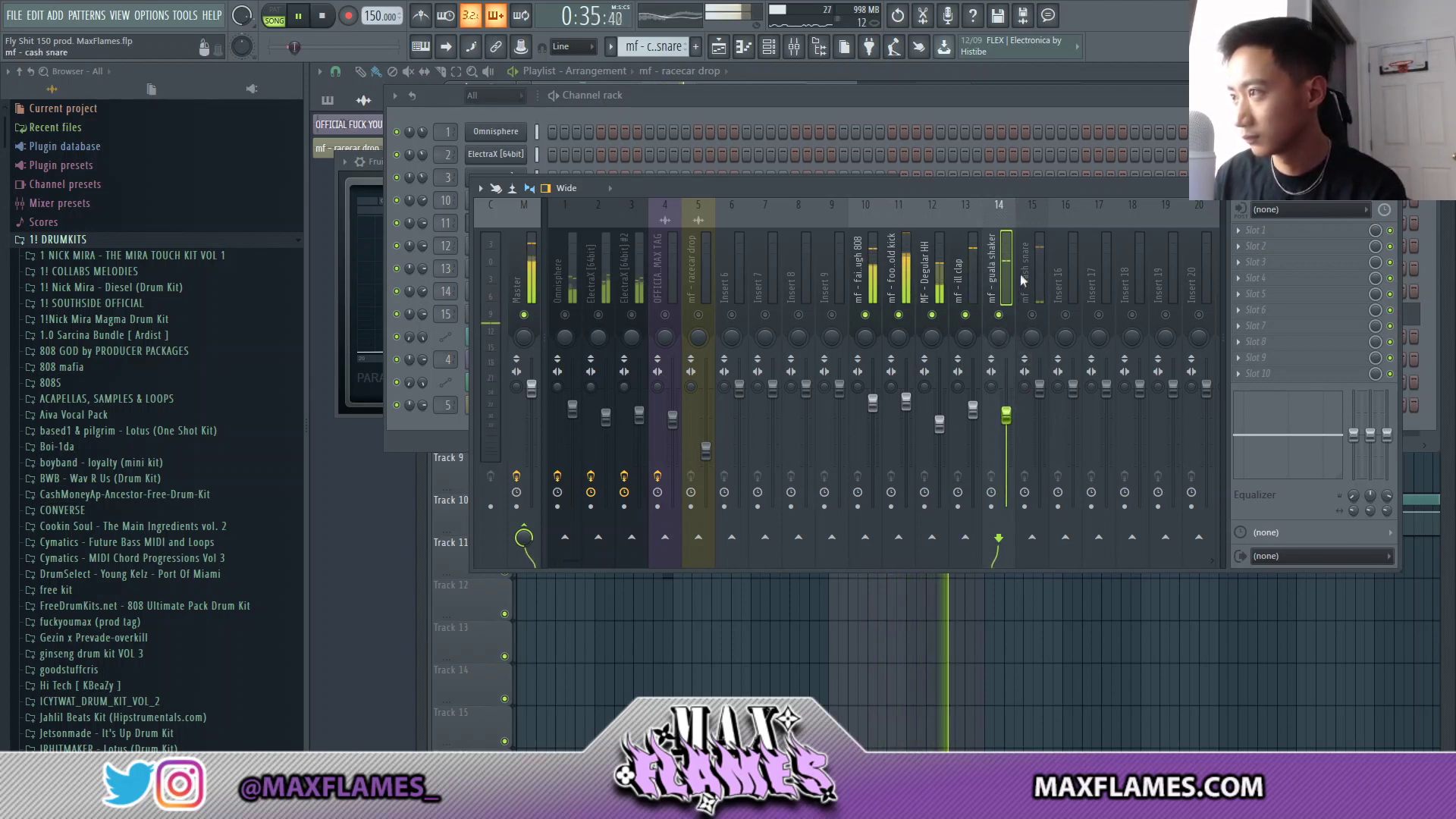
click(1044, 330)
drag(1040, 389, 1040, 406)
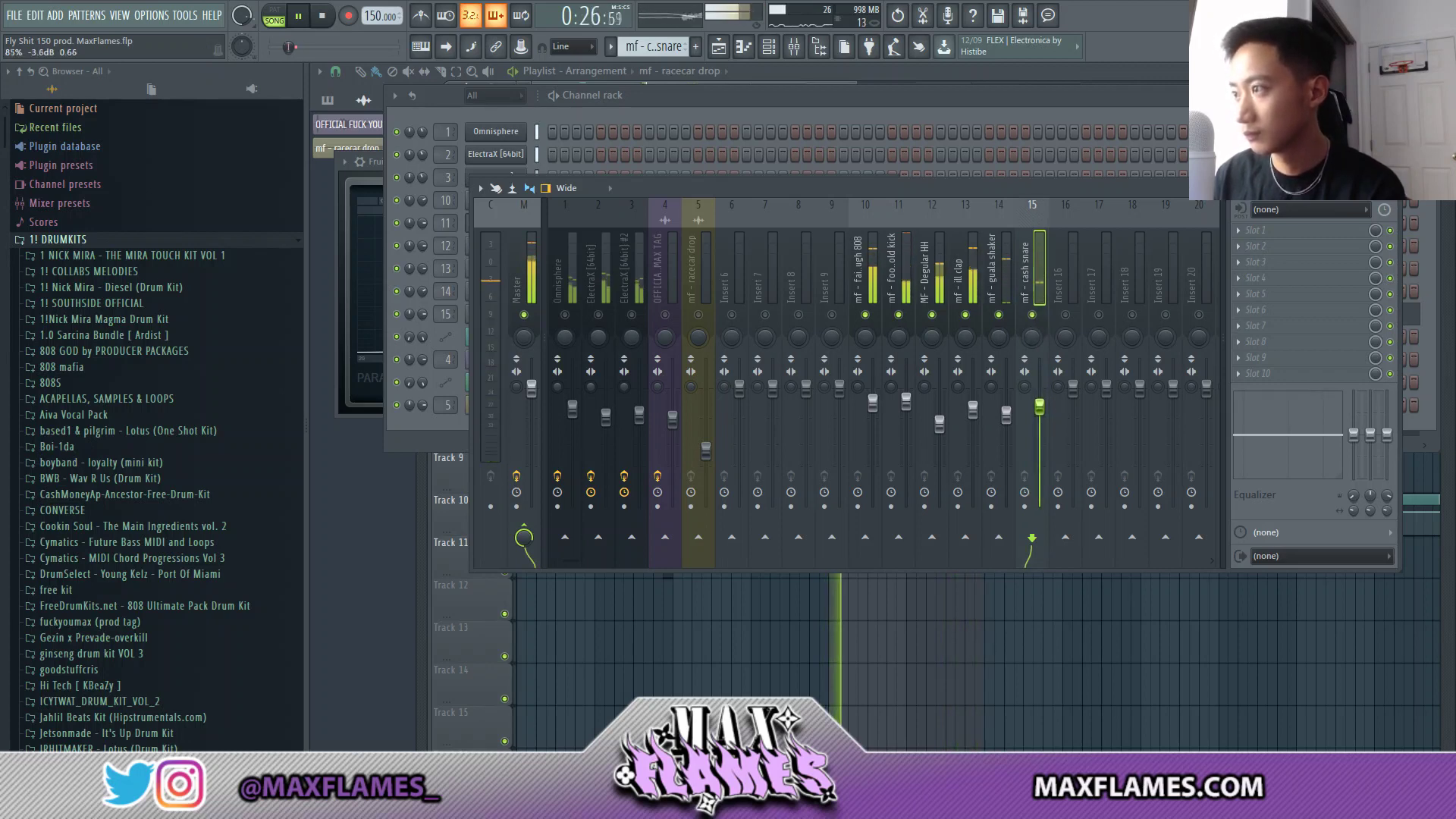
Step: Set the ill clap volume to about -3.9 dB and bring all mixer tracks back out of mute
click(966, 326)
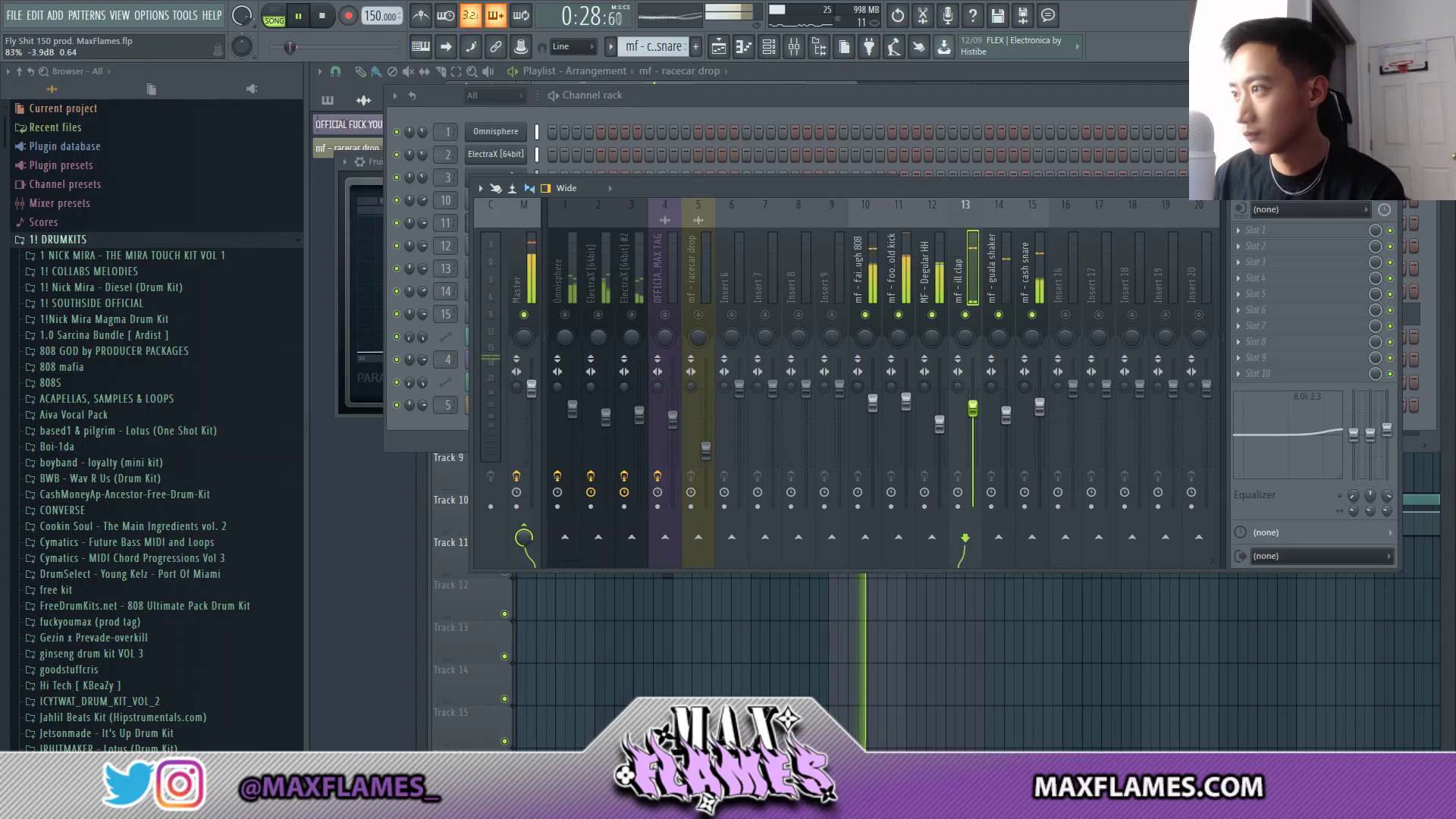
right_click(898, 316)
right_click(899, 315)
key(space)
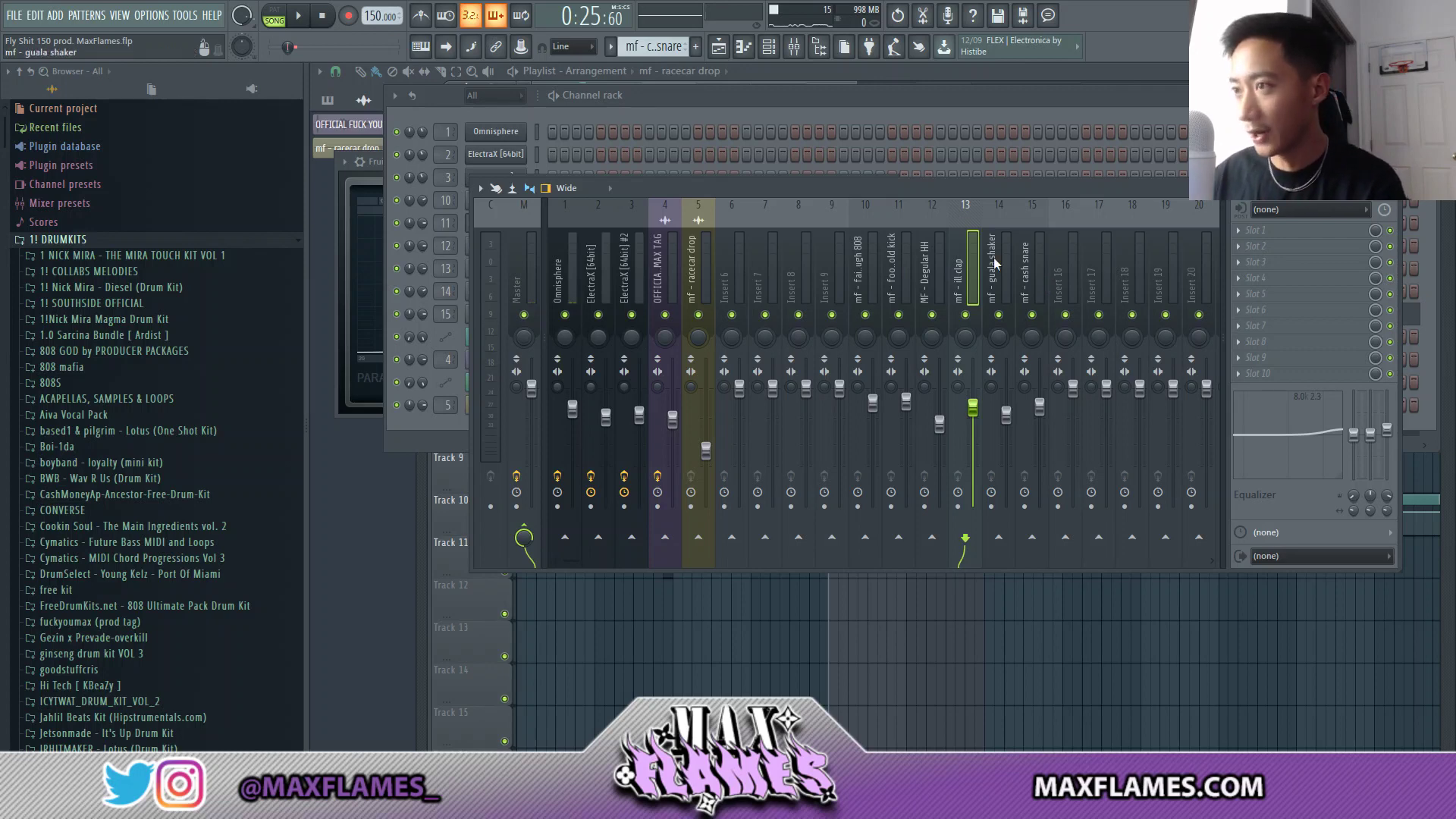
Step: Play the full beat and fine-tune the 808 volume, setting Degular HH to about -7.0 dB
key(space)
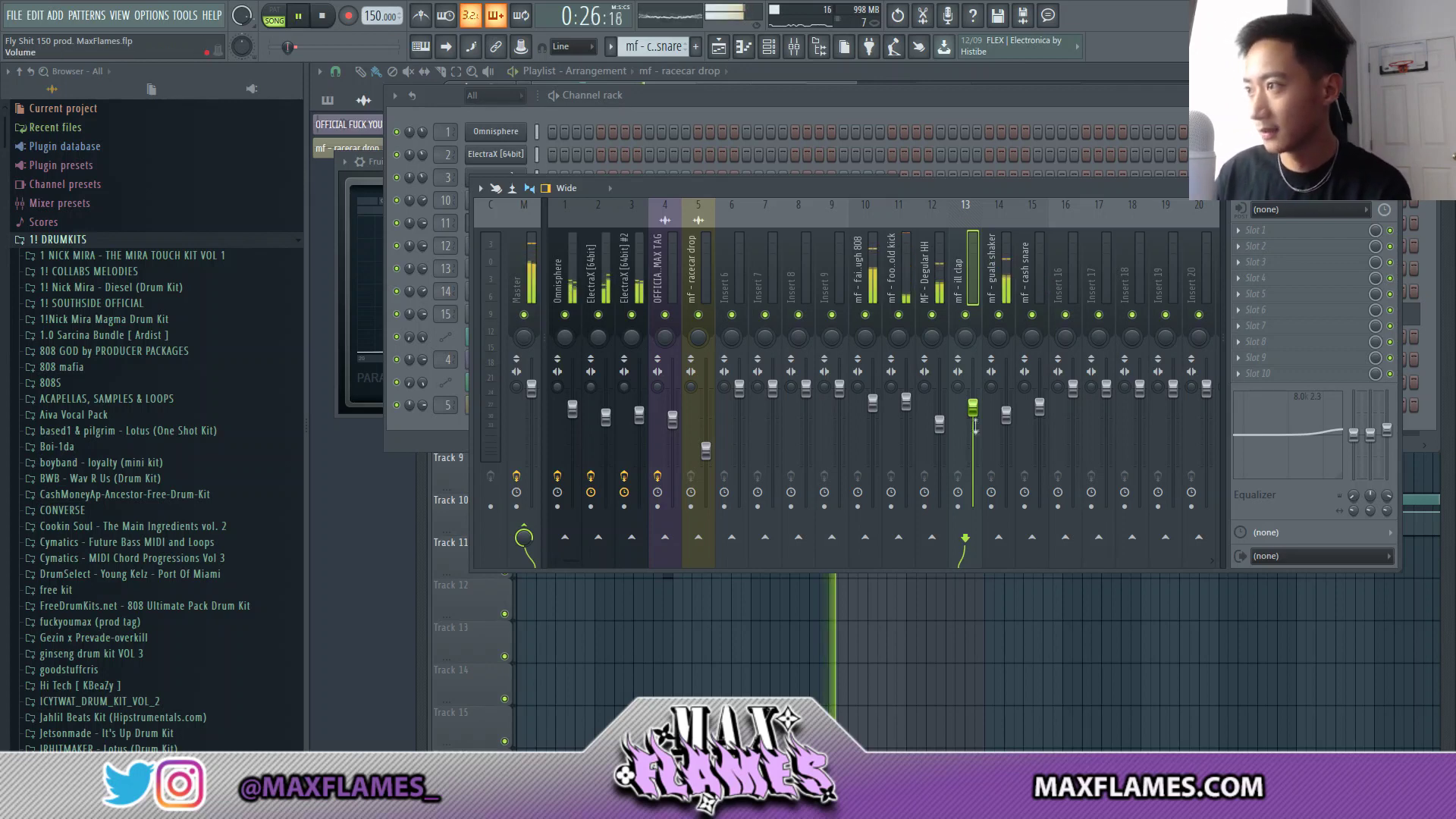
key(Left)
key(Left)
key(Left)
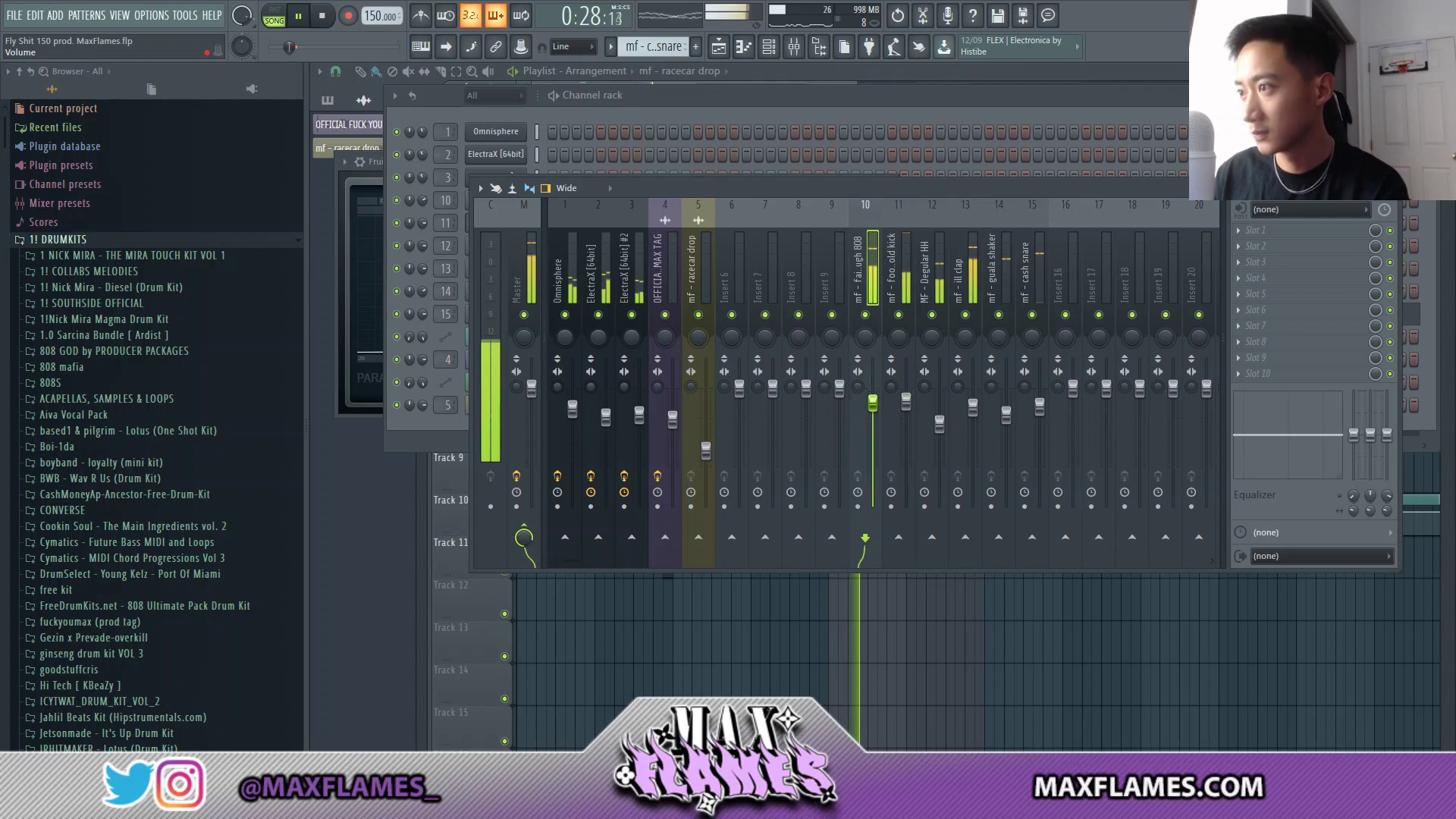
click(939, 423)
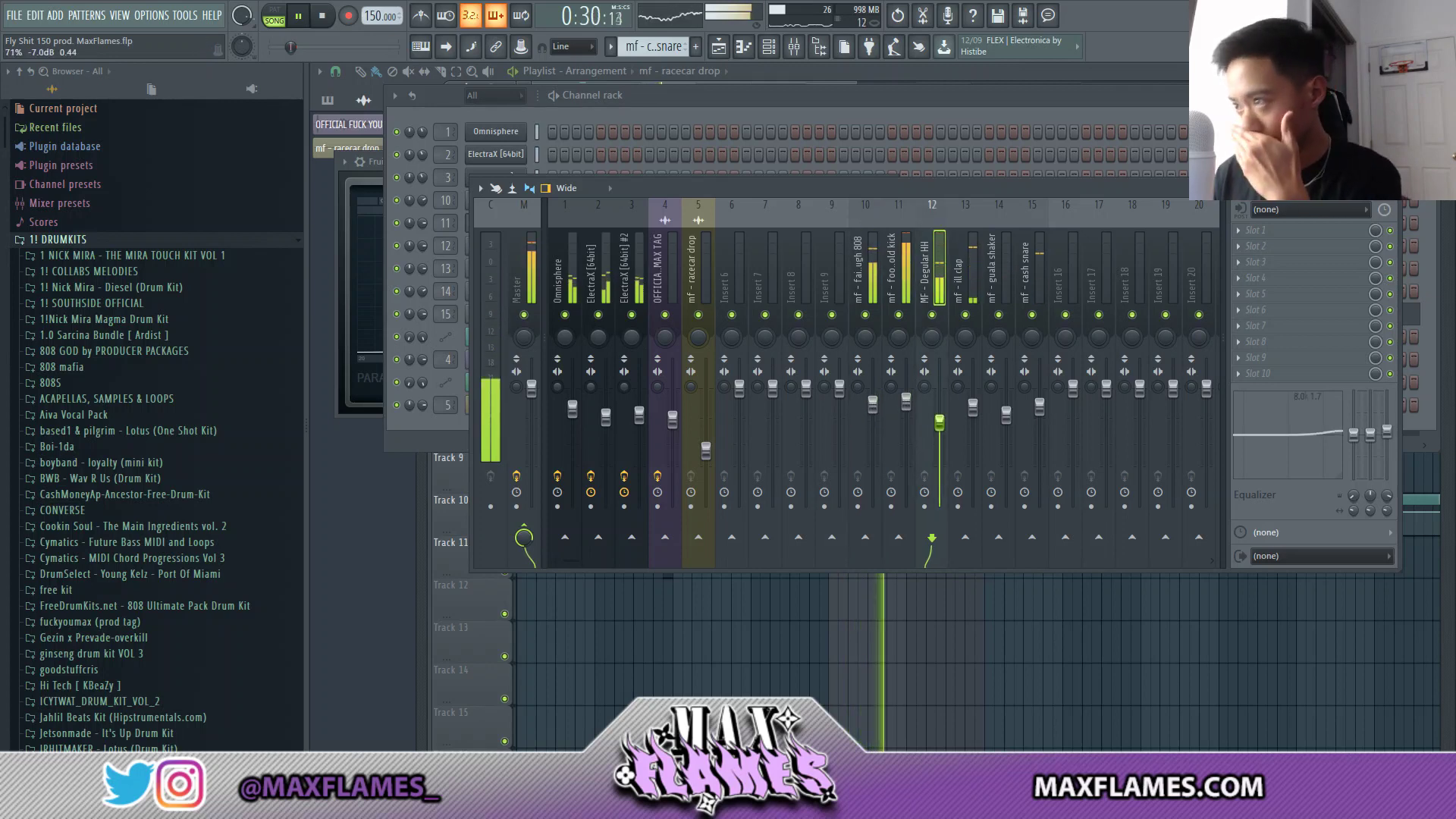
Step: Step through the drum tracks after Degular HH while the beat plays, and stop playback
key(Right)
key(Right)
key(Right)
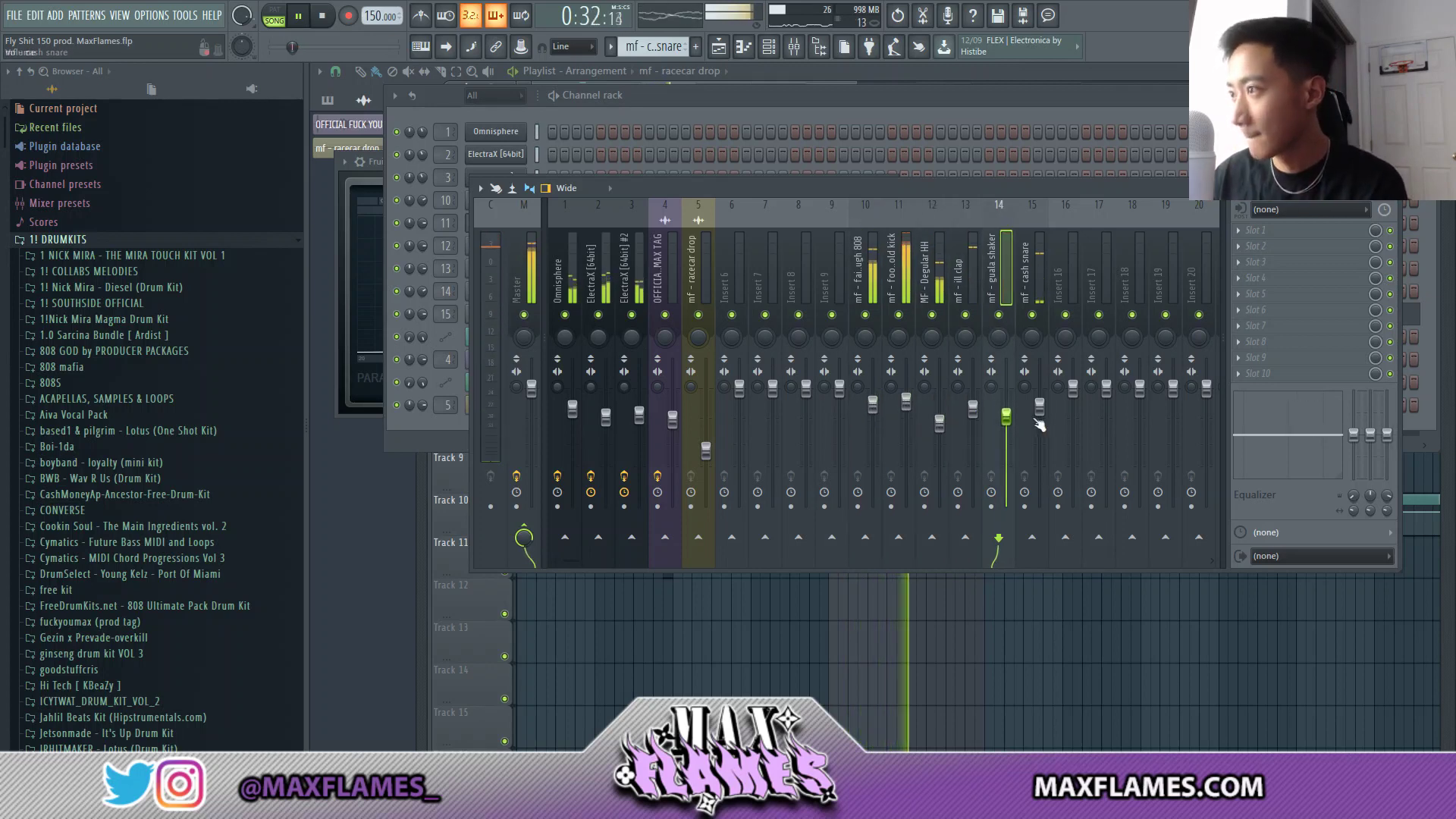
key(space)
drag(930, 188, 937, 171)
Step: Open the Fruity soft clipper and Fruity parametric EQ on the Master track and examine the clipper's threshold and post settings
click(530, 265)
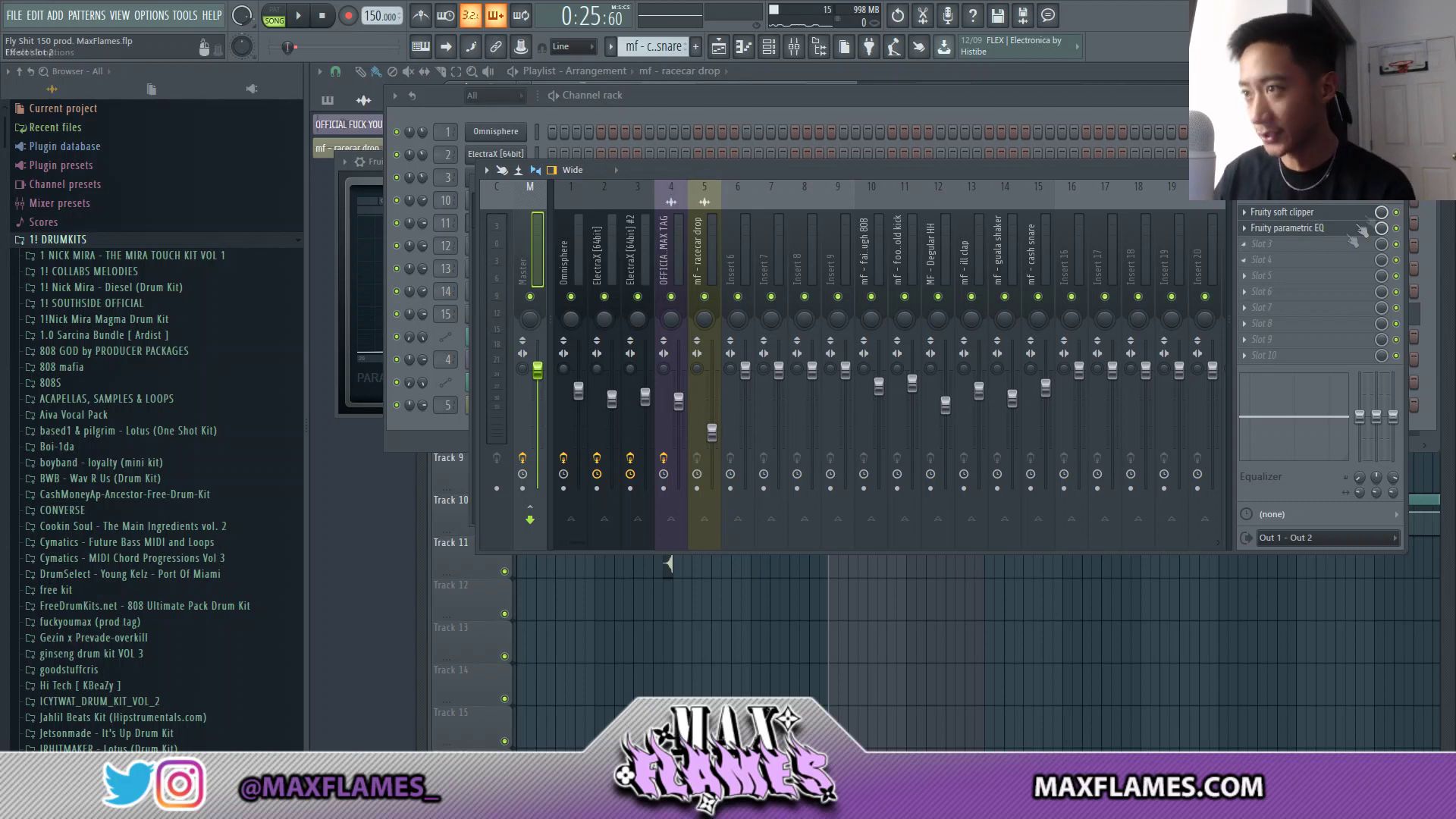
click(1293, 213)
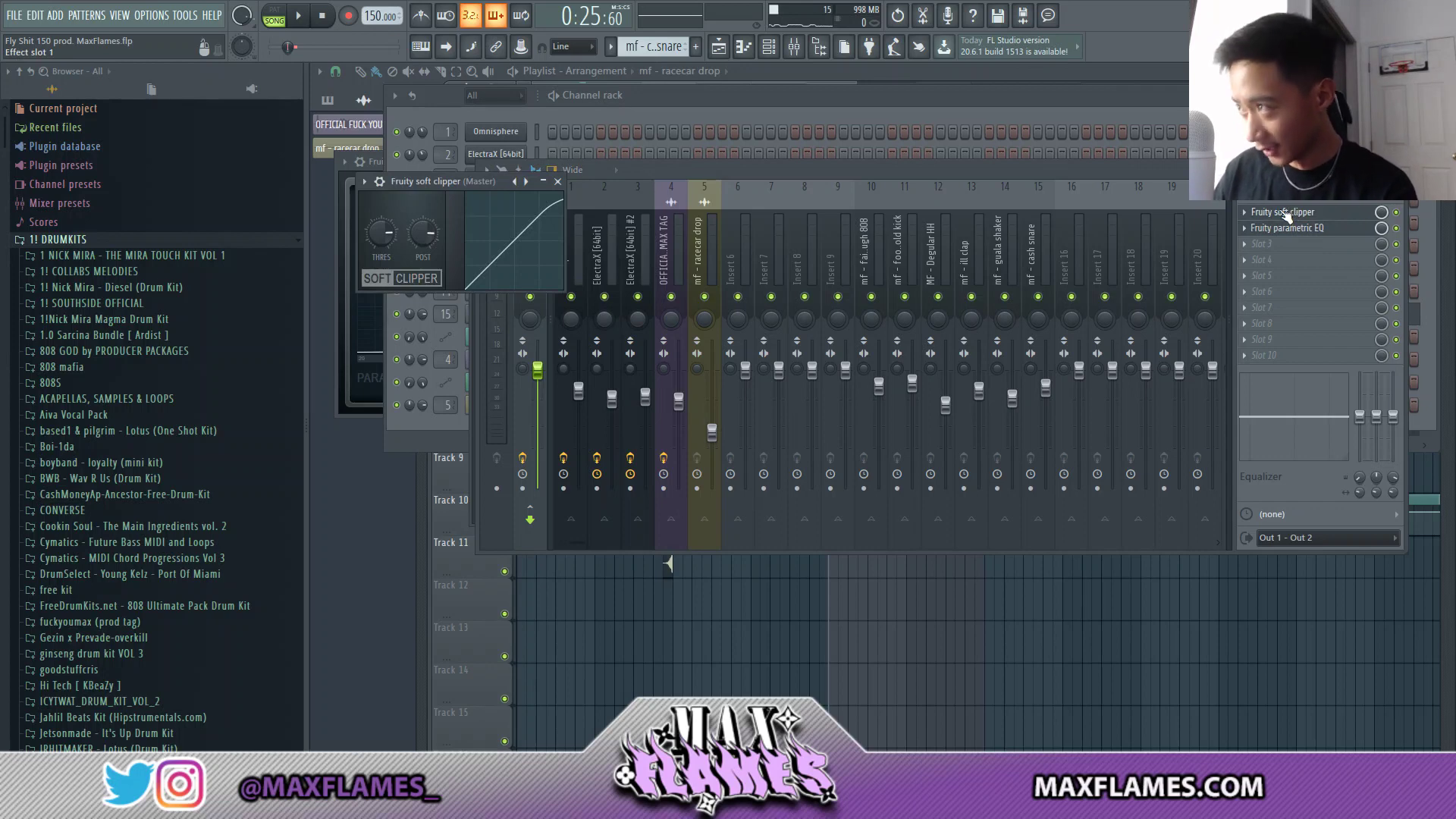
click(1288, 228)
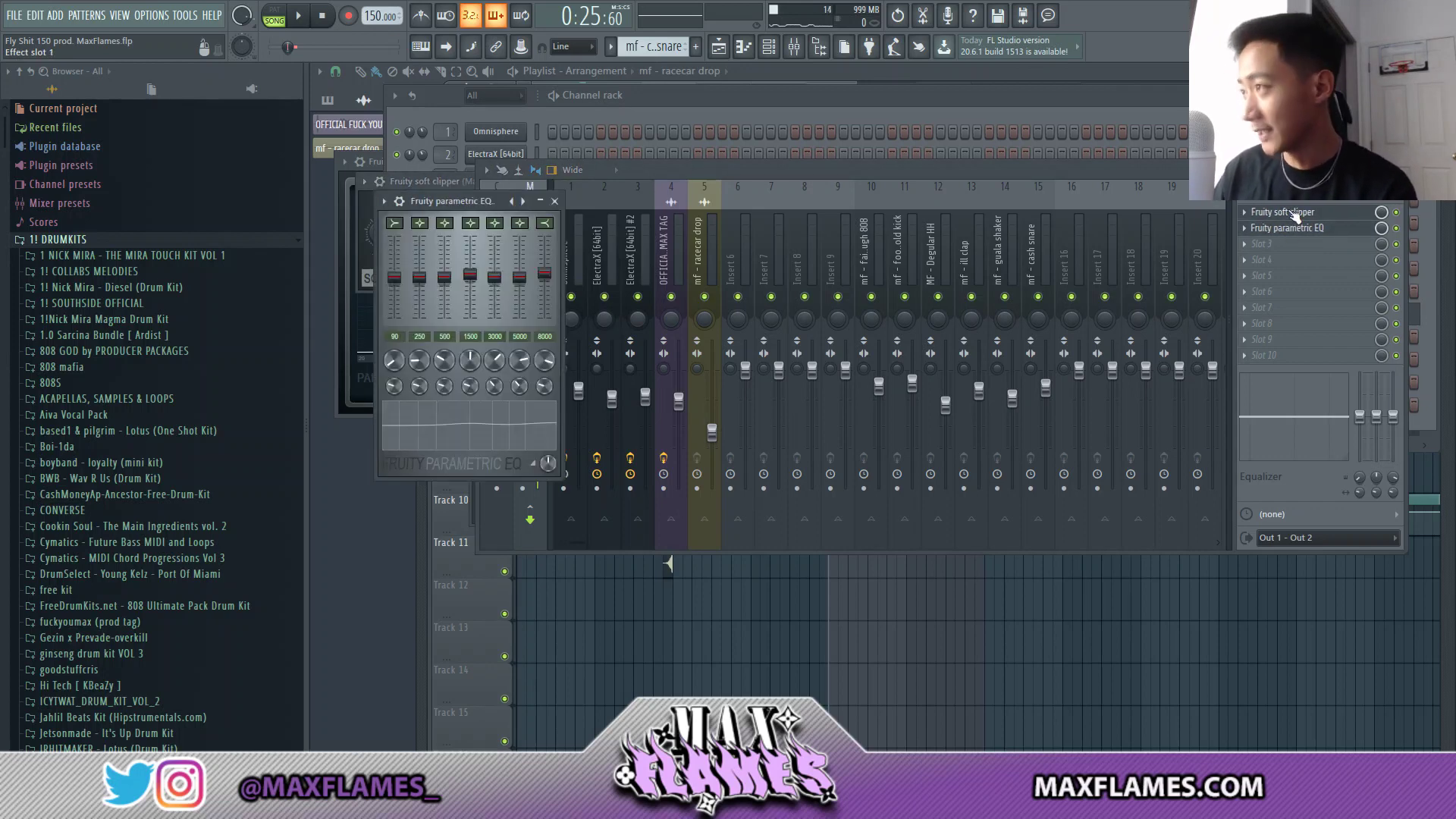
click(1293, 213)
drag(476, 180, 481, 193)
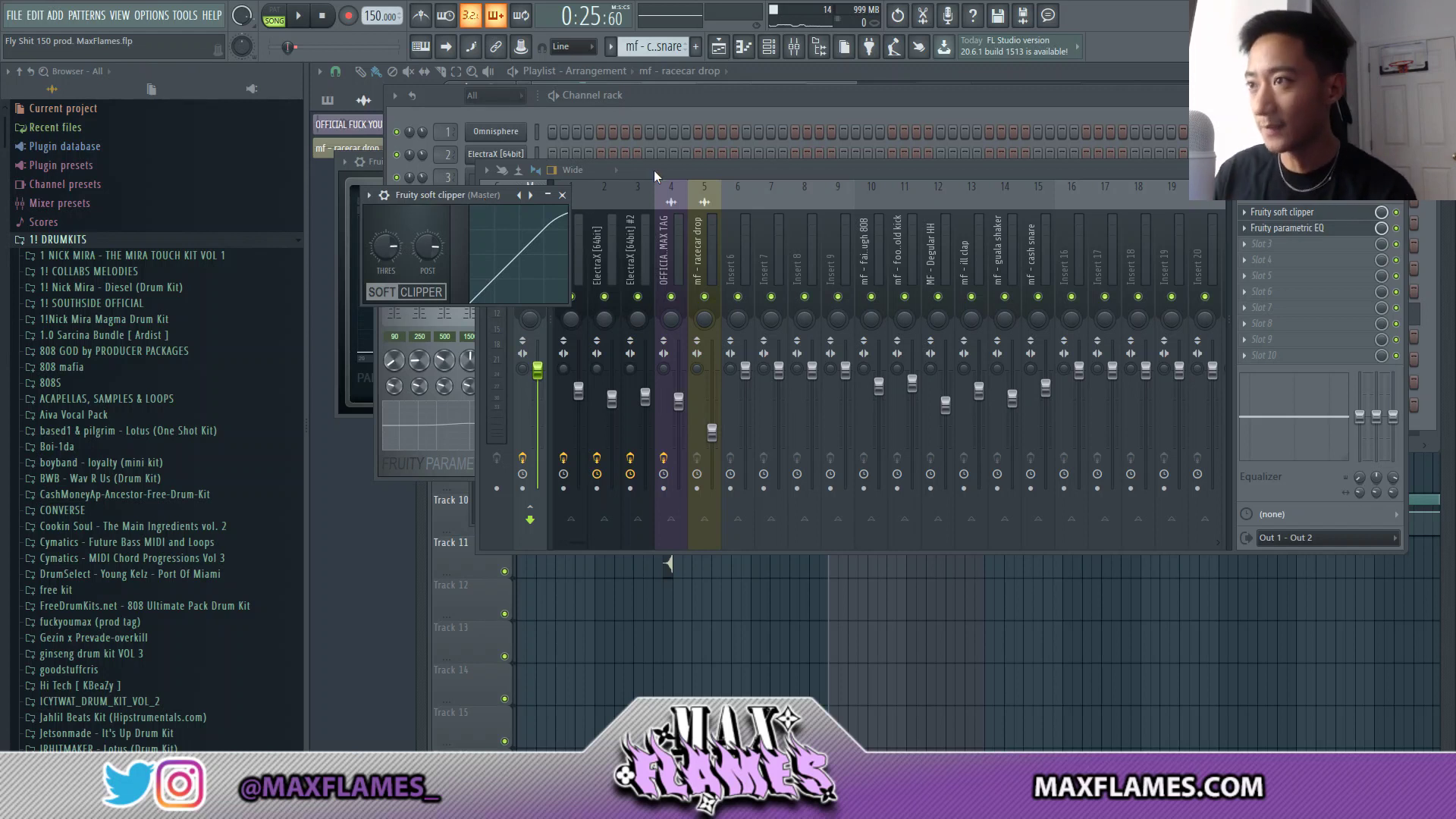
drag(483, 197, 525, 204)
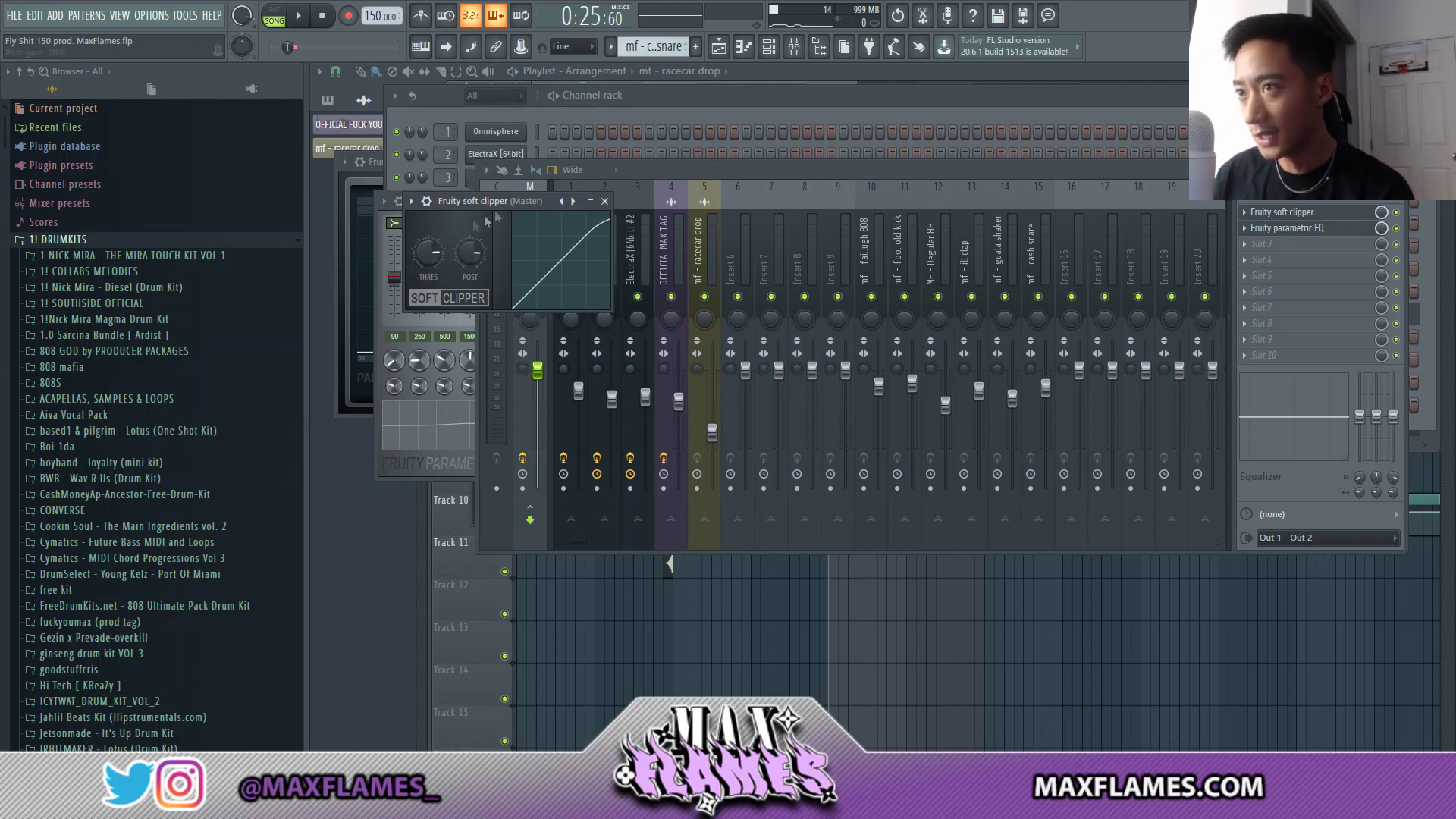
drag(509, 200, 512, 210)
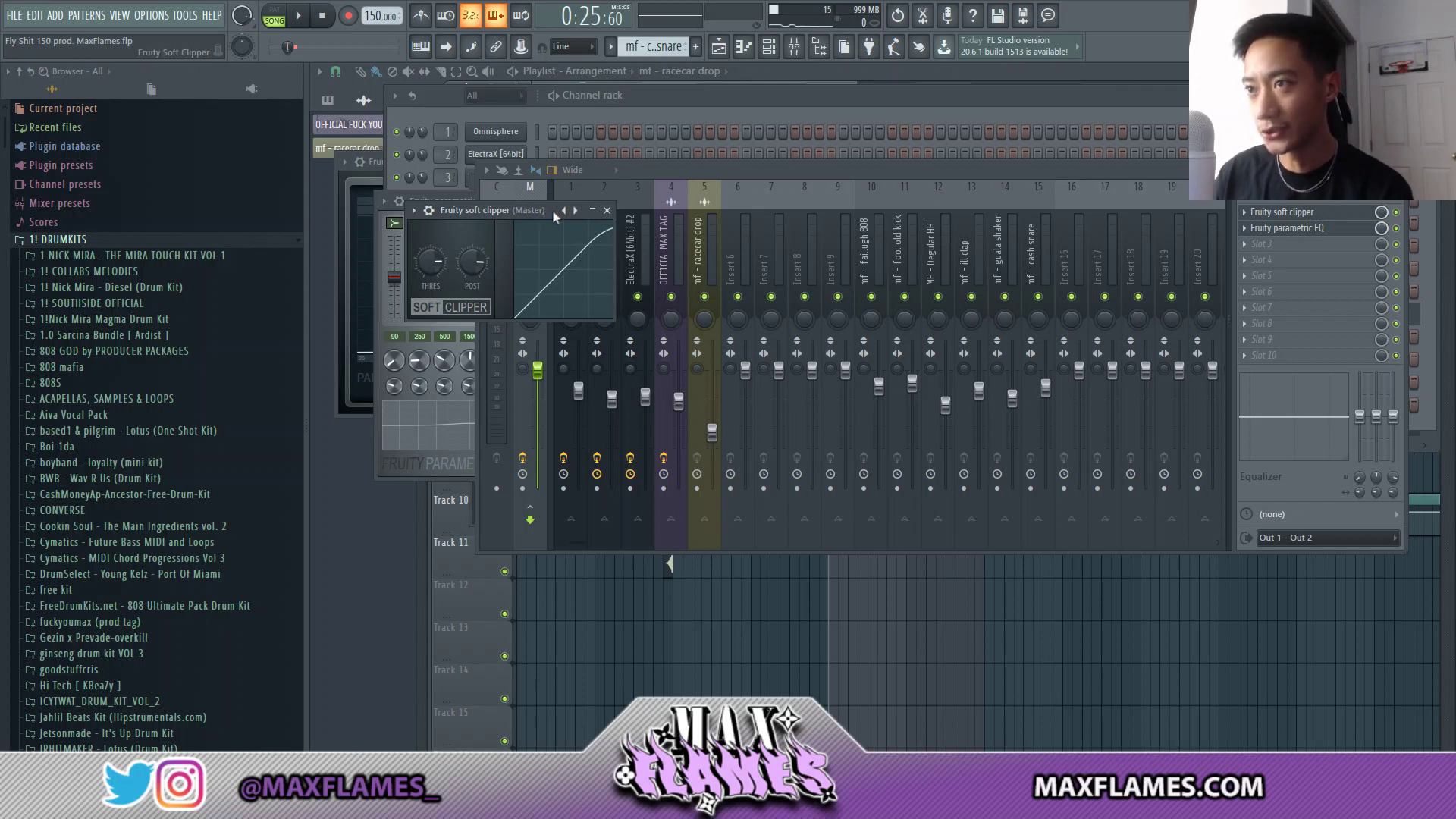
click(649, 171)
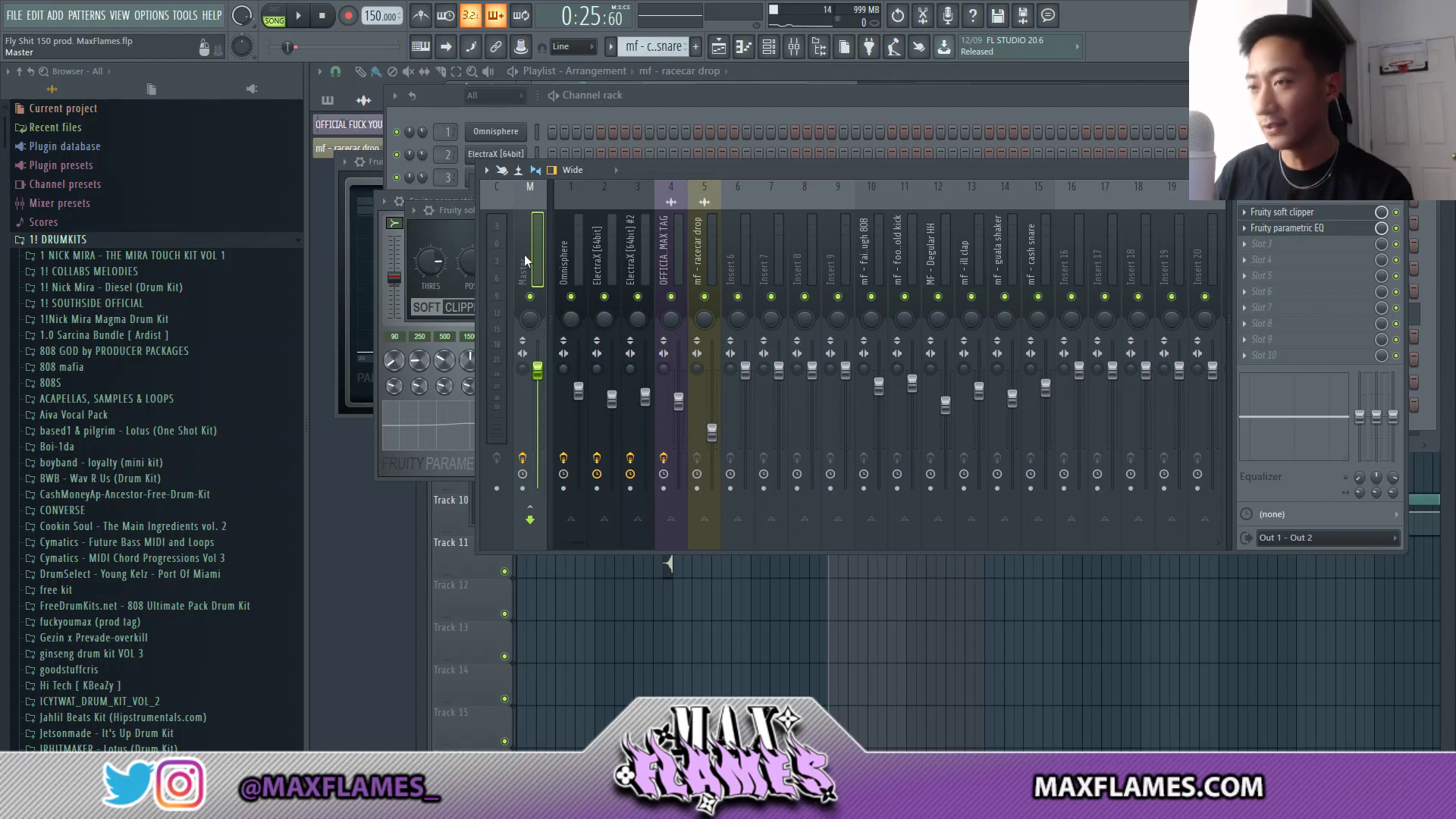
Step: Reopen the Master track's Fruity parametric EQ, examine its band levels, and close it
click(1287, 228)
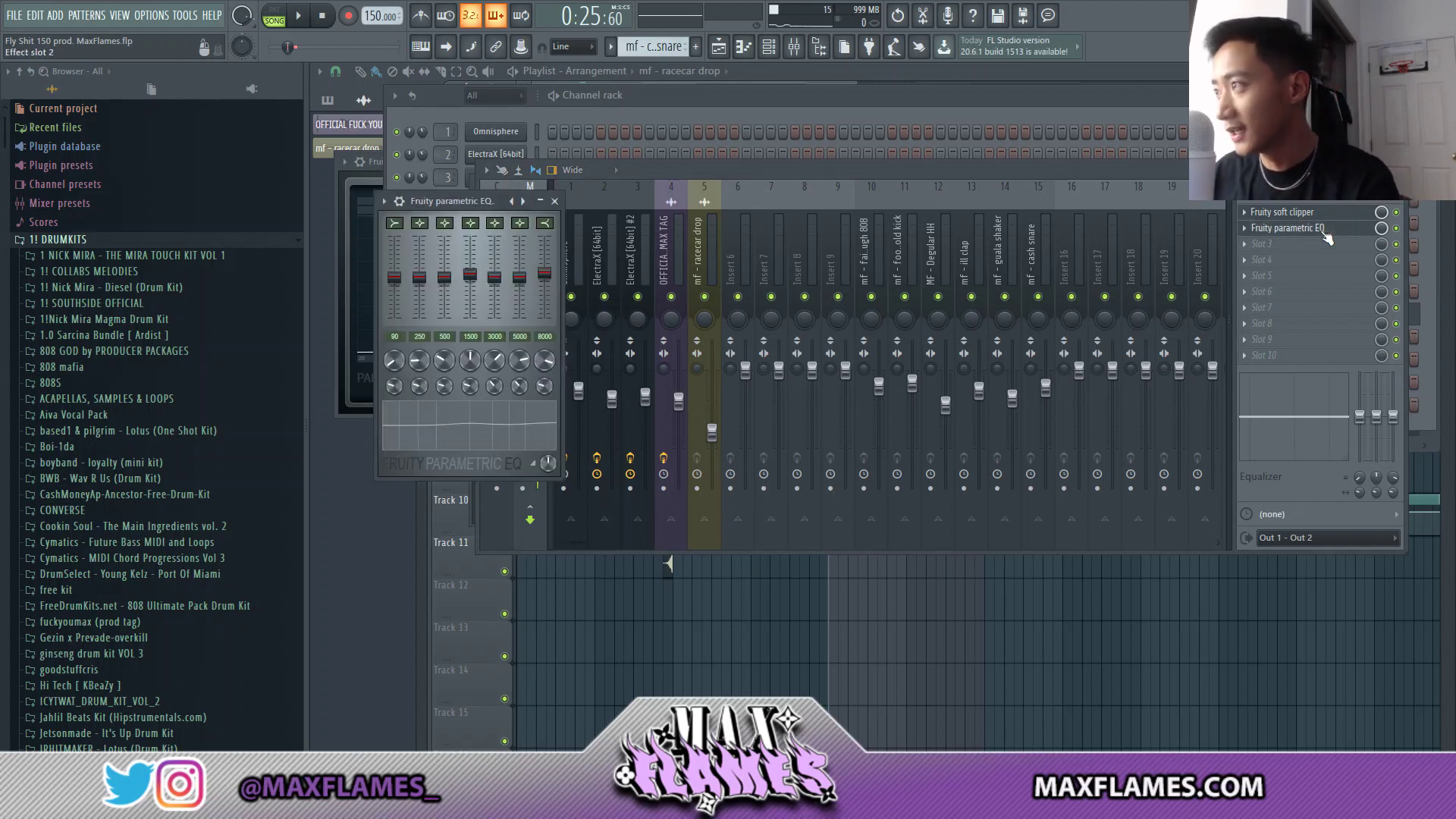
drag(489, 201, 577, 195)
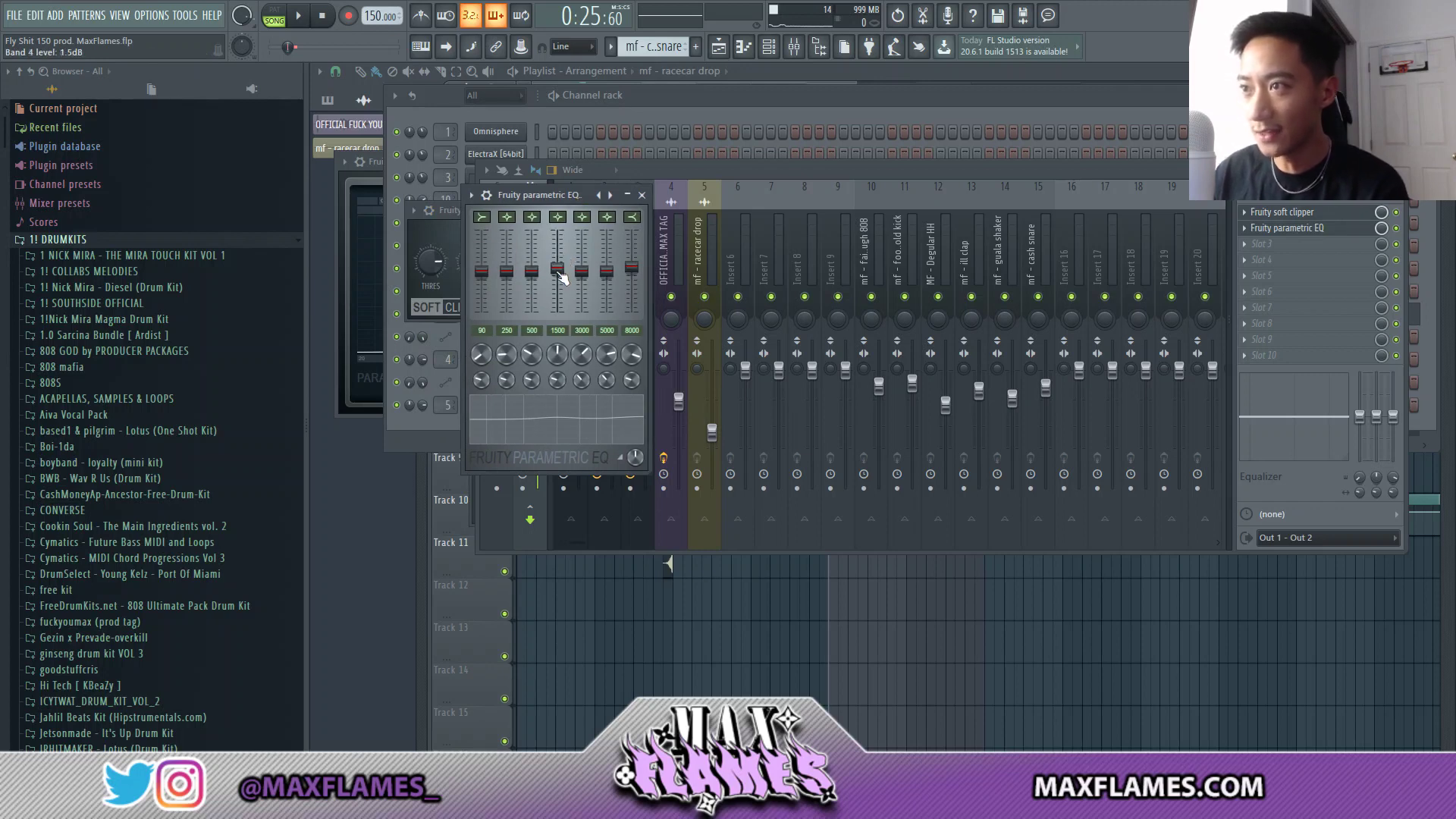
click(641, 195)
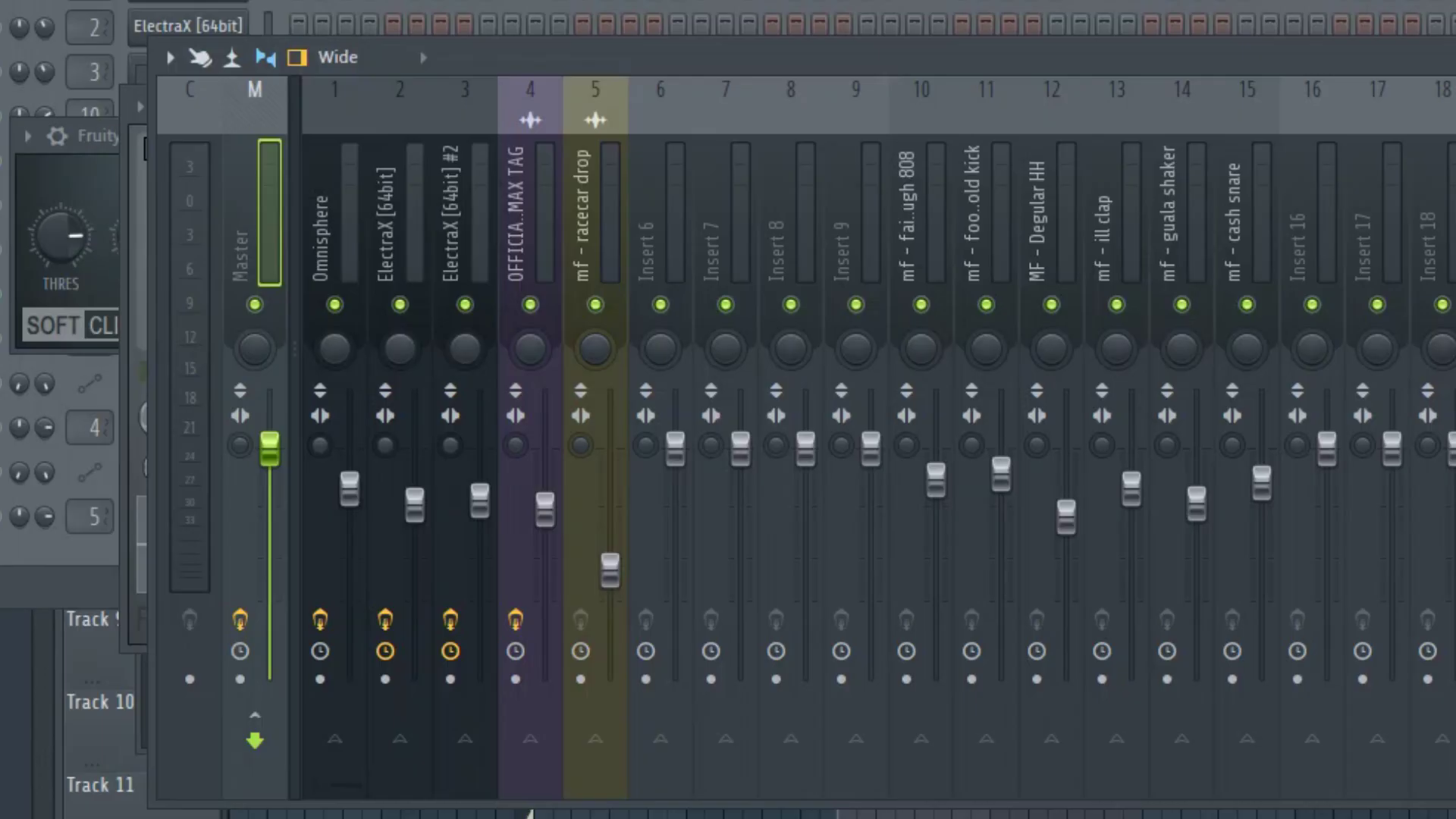
Step: Play the beat to check the levels with the fair enough 808 track selected, and return to the playlist arrangement
key(space)
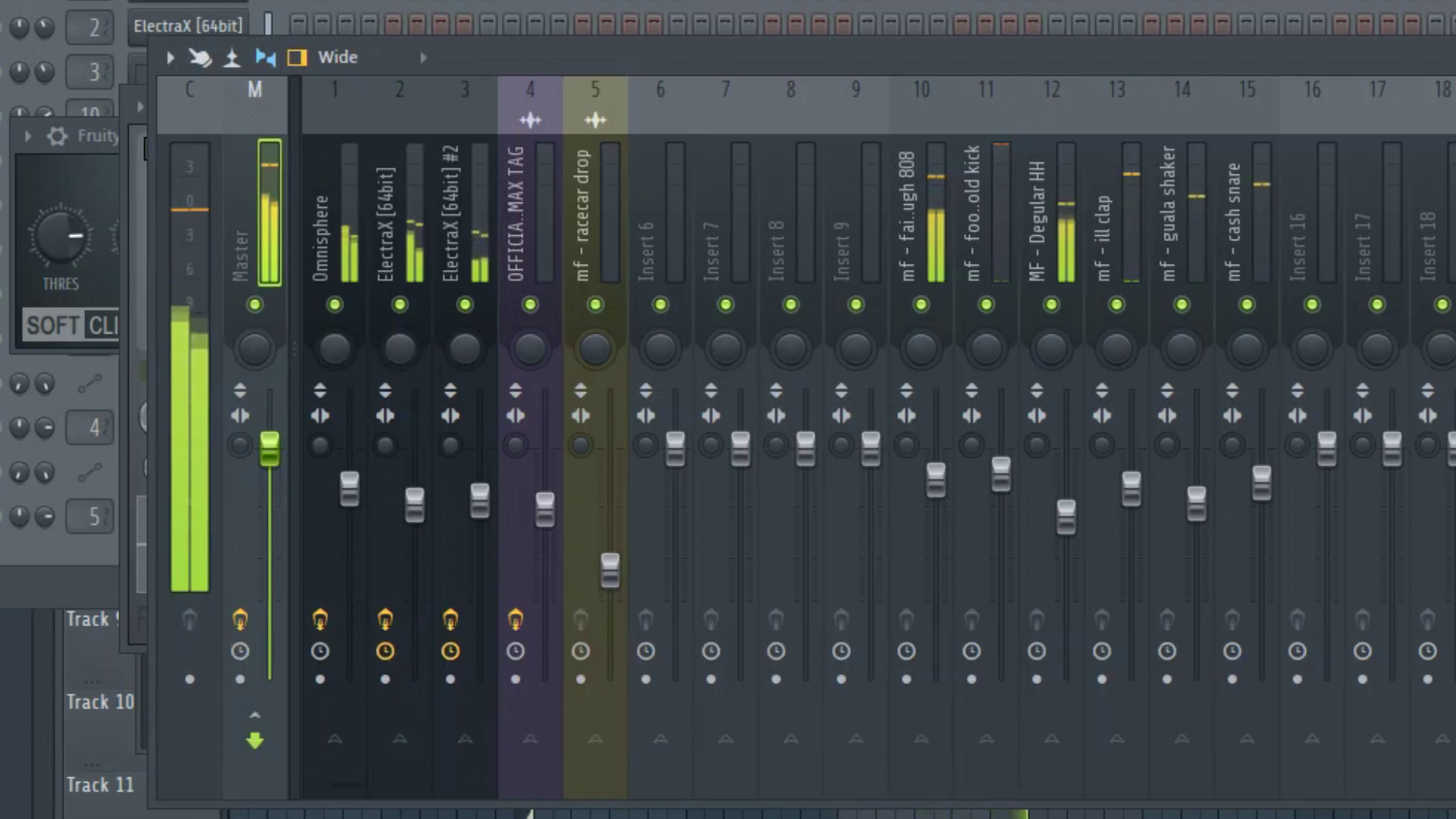
click(921, 228)
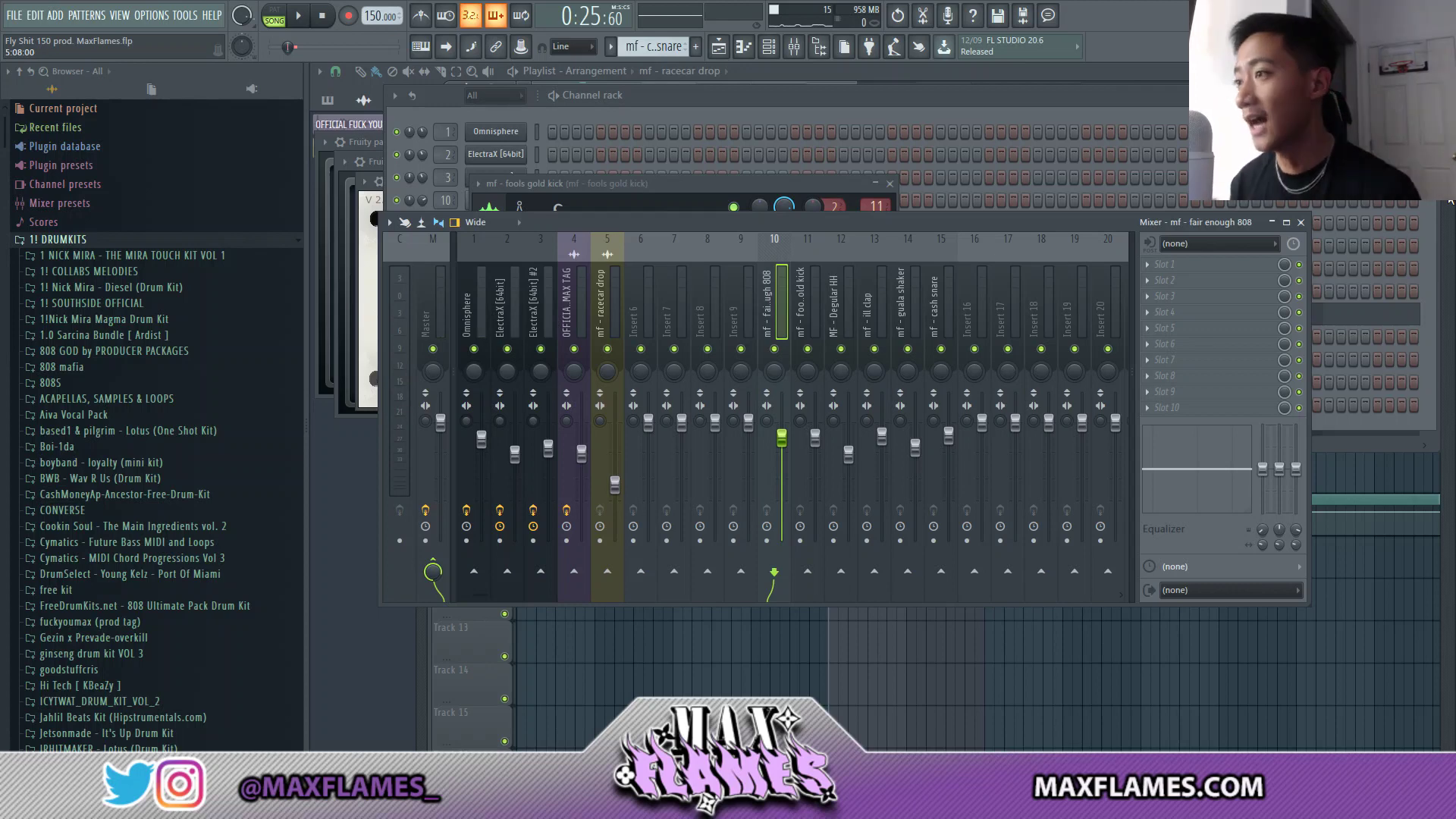
click(1180, 680)
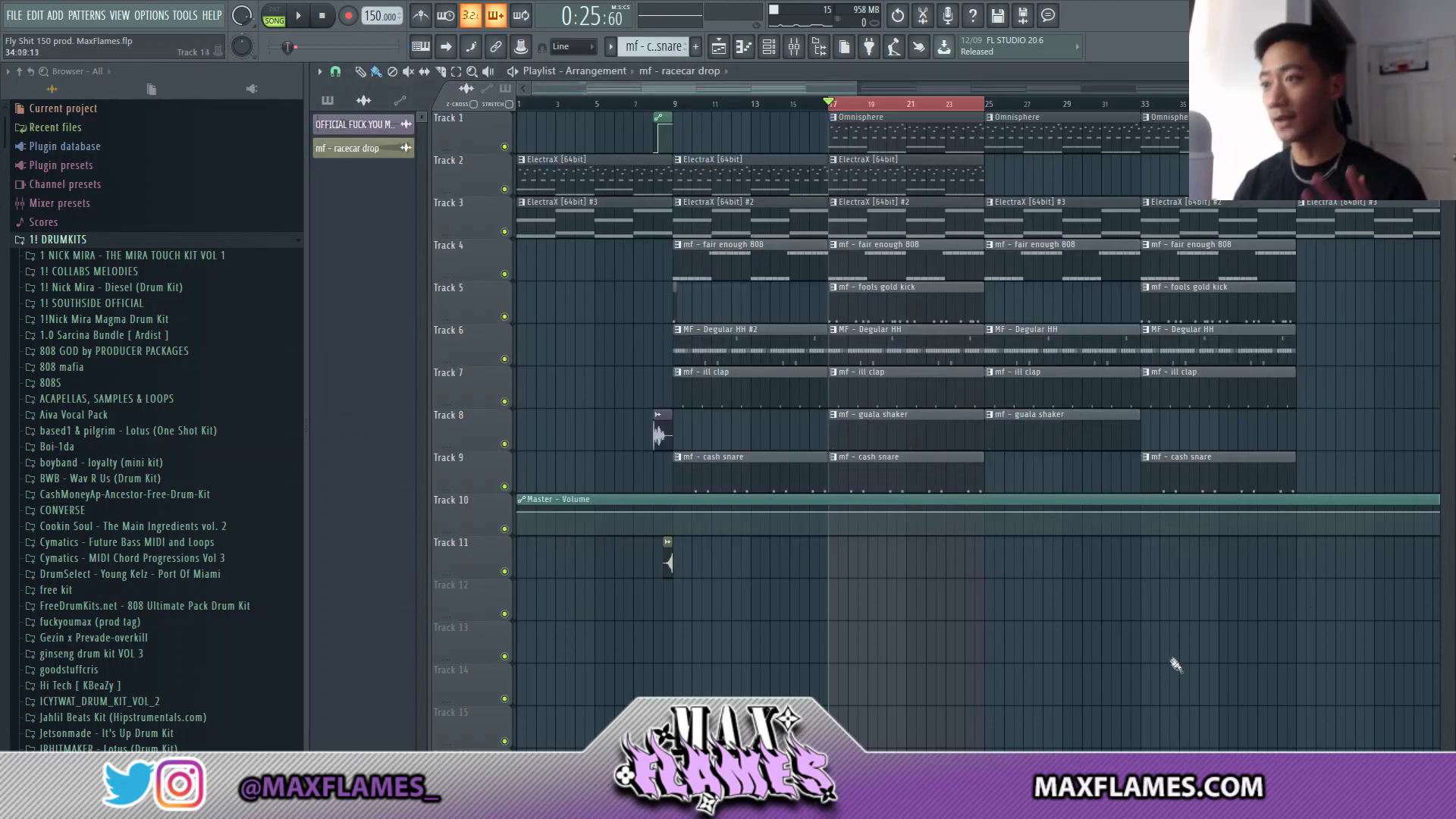